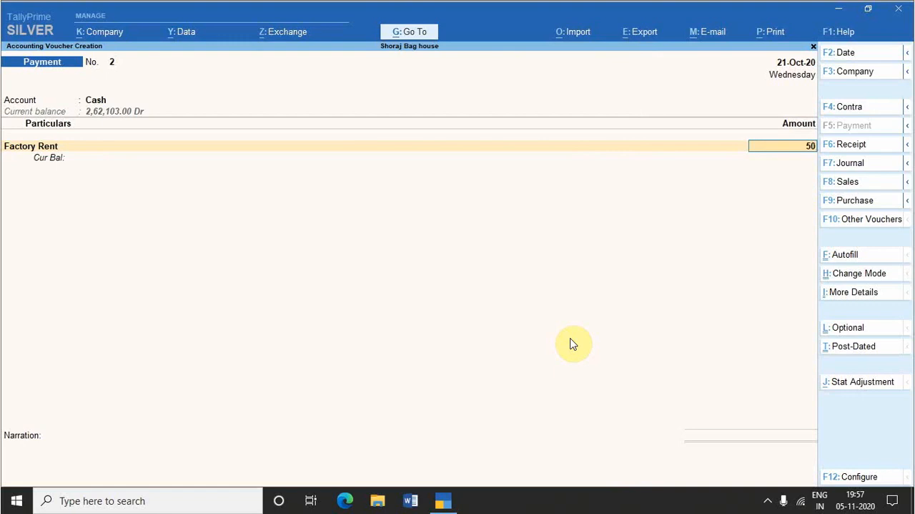
Step: Complete the Factory Rent line with an amount of 5,000 allocated to Fas, and stay in the empty narration
key(Return)
key(Return)
key(Return)
key(Return)
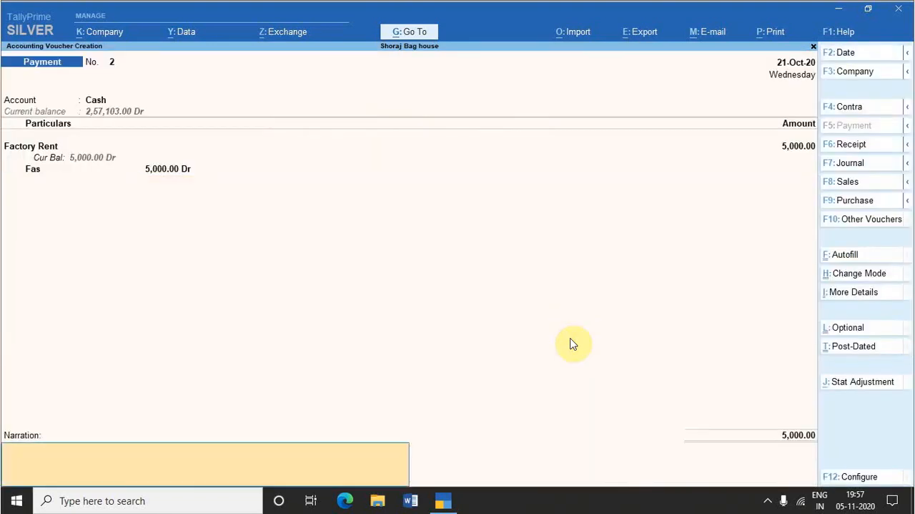
key(Return)
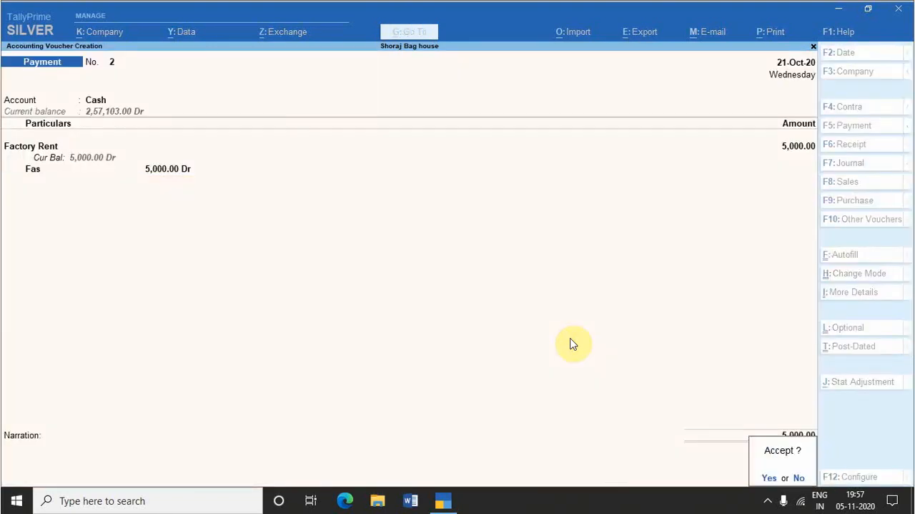
key(Escape)
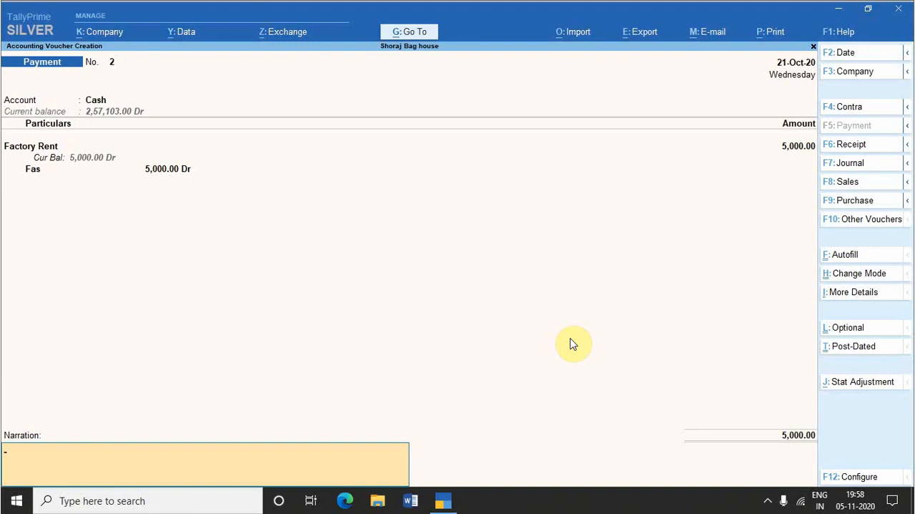
Step: Use Go To to open the Ledger Vouchers report for Vinayak Trading without leaving the payment voucher
key(alt+g)
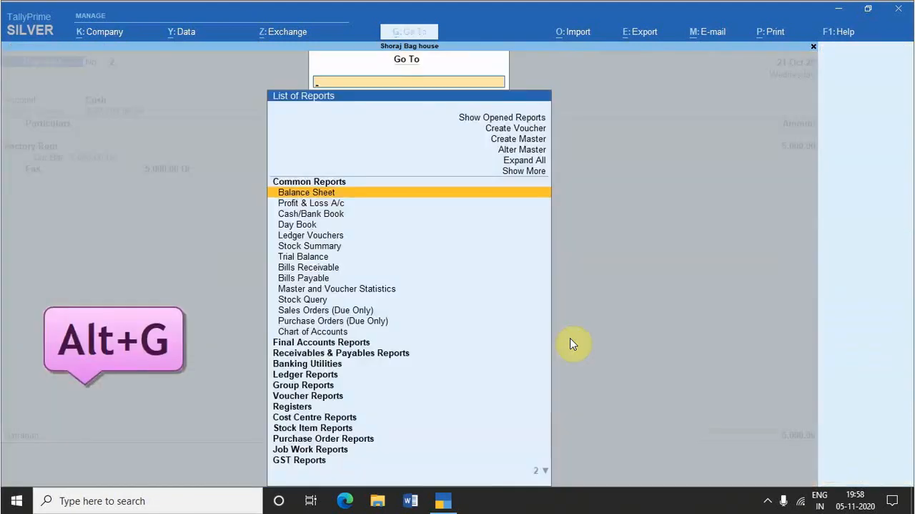
key(Down)
key(Down)
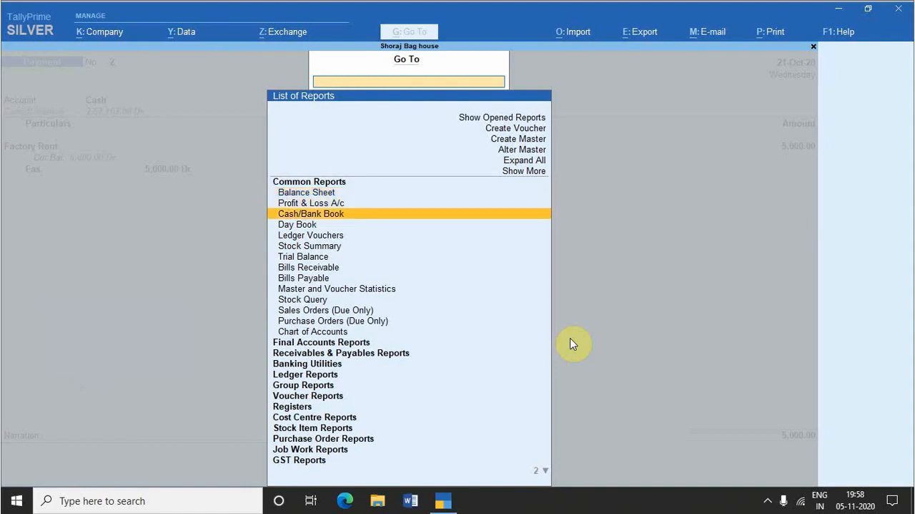
key(Down)
key(Down)
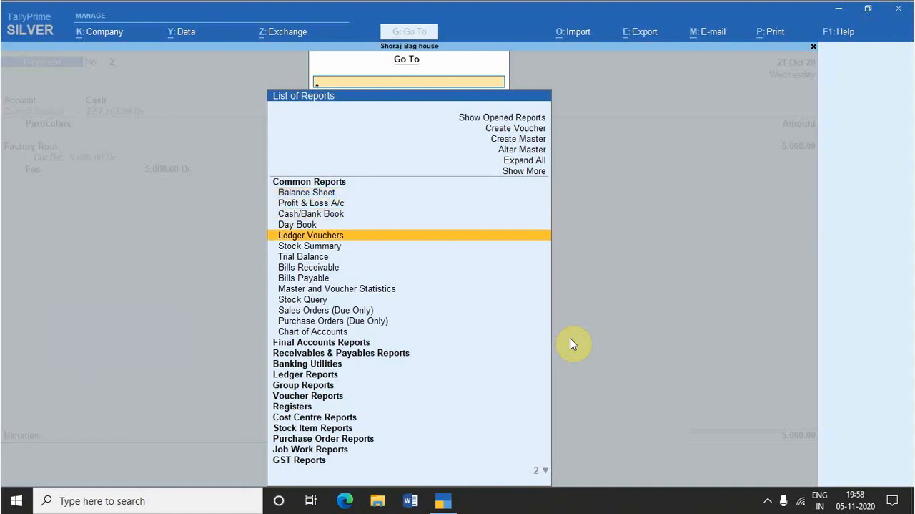
key(Return)
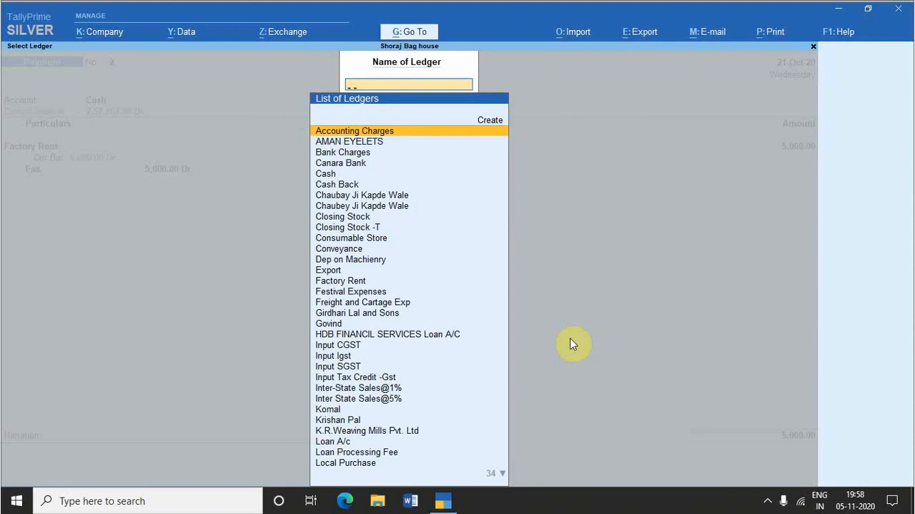
text(A)
key(BackSpace)
text(Vi)
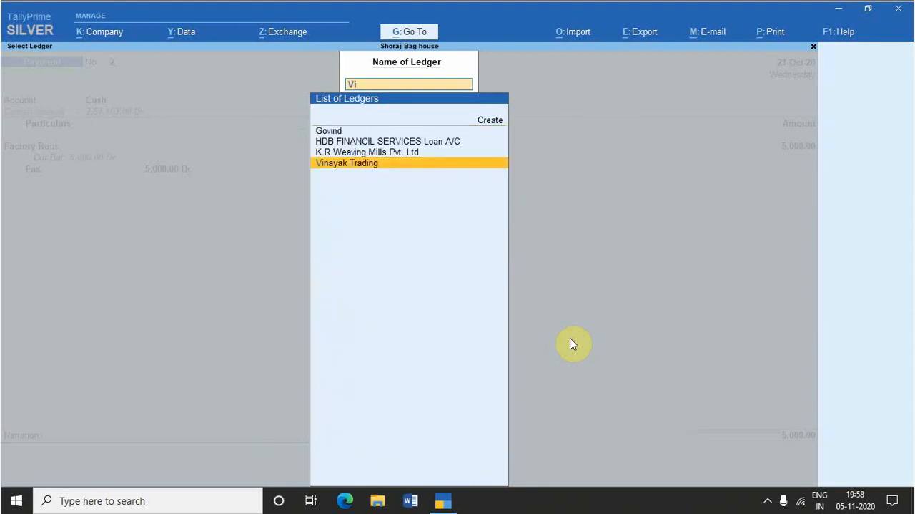
key(Return)
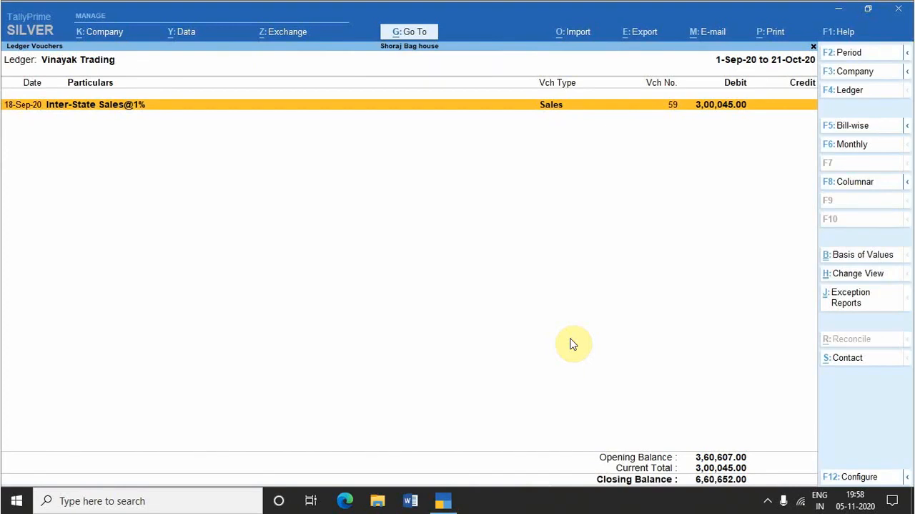
Step: Return from the ledger report to the Factory Rent payment voucher and save it without a narration
key(Escape)
key(Escape)
key(Escape)
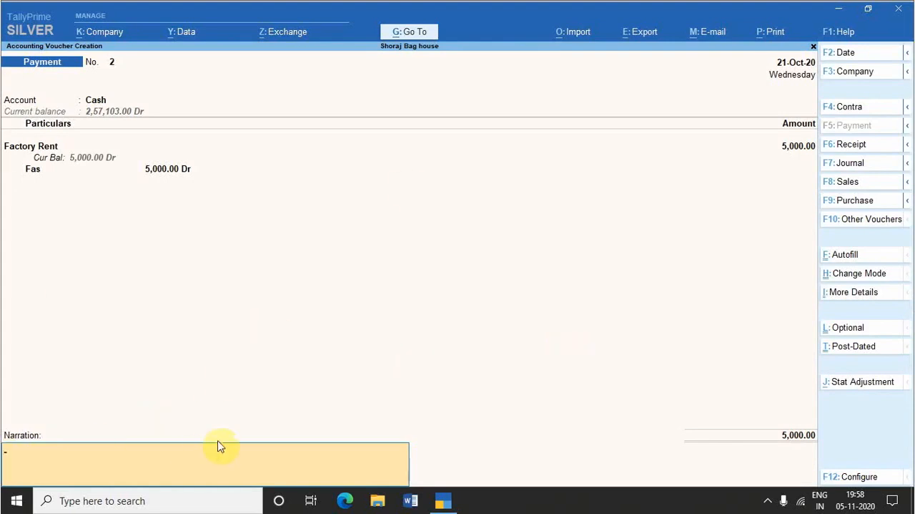
key(Return)
key(Return)
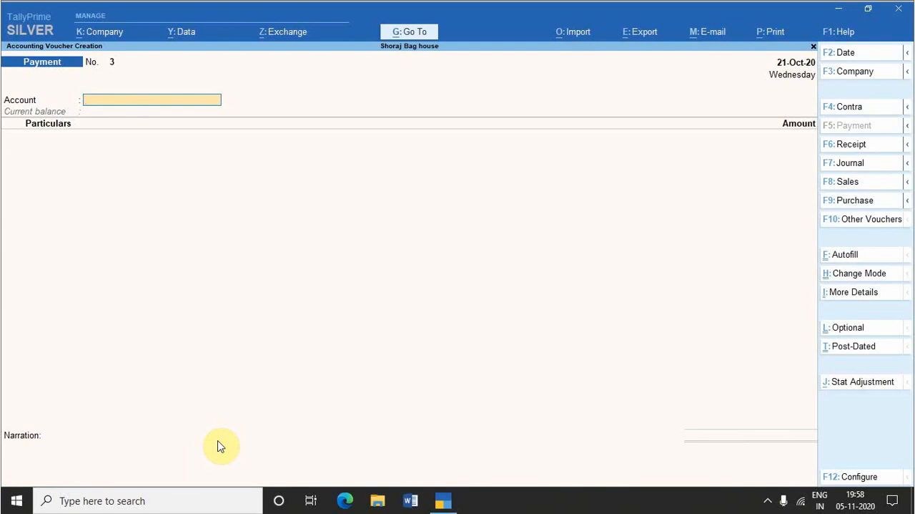
Step: Open Go To from the new payment voucher and extend its report list with Show More and Show Inactive
key(alt+g)
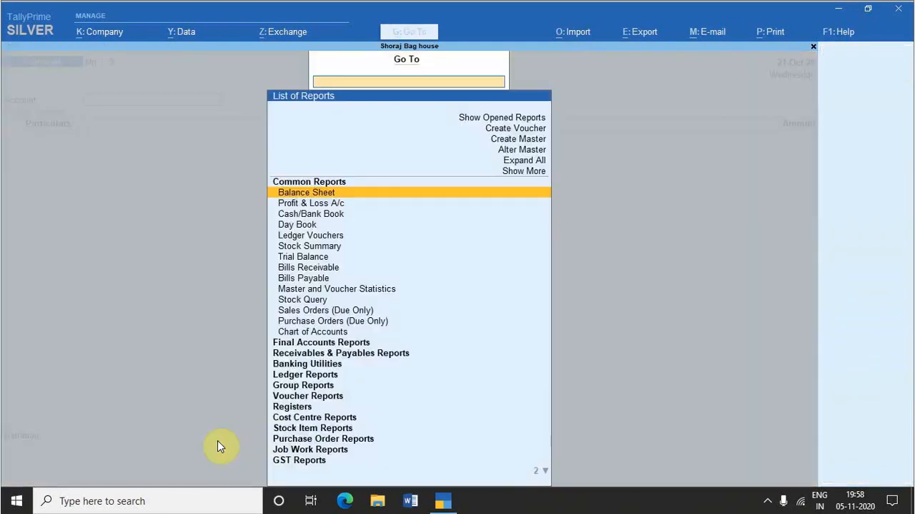
key(Up)
key(Up)
key(Up)
key(Up)
key(Up)
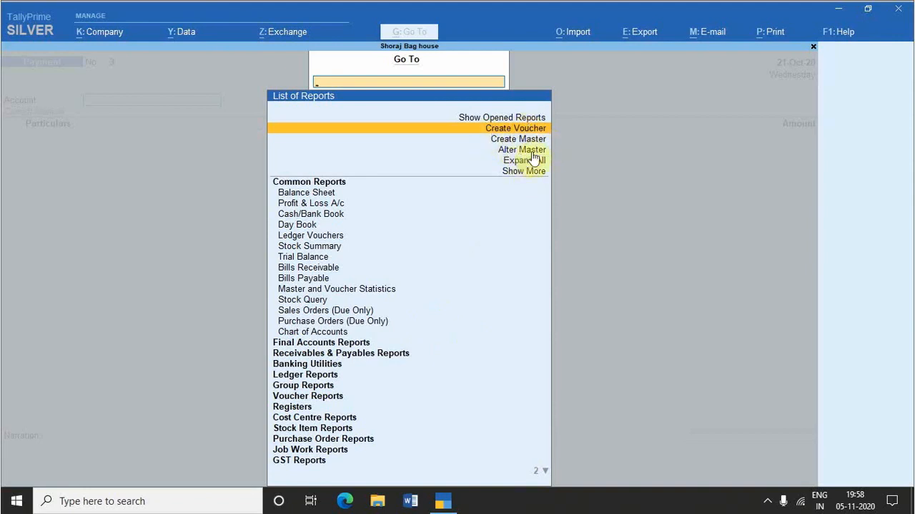
key(Down)
key(Down)
key(Down)
key(Down)
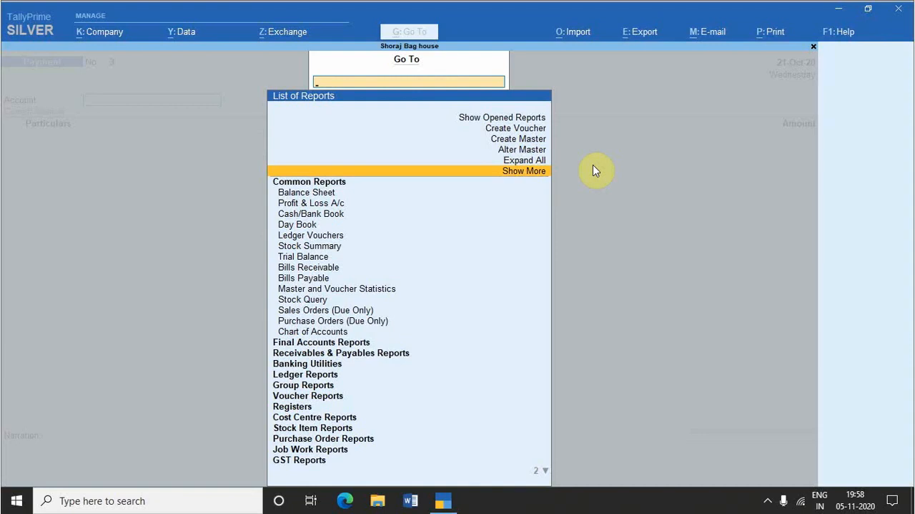
key(Return)
key(Down)
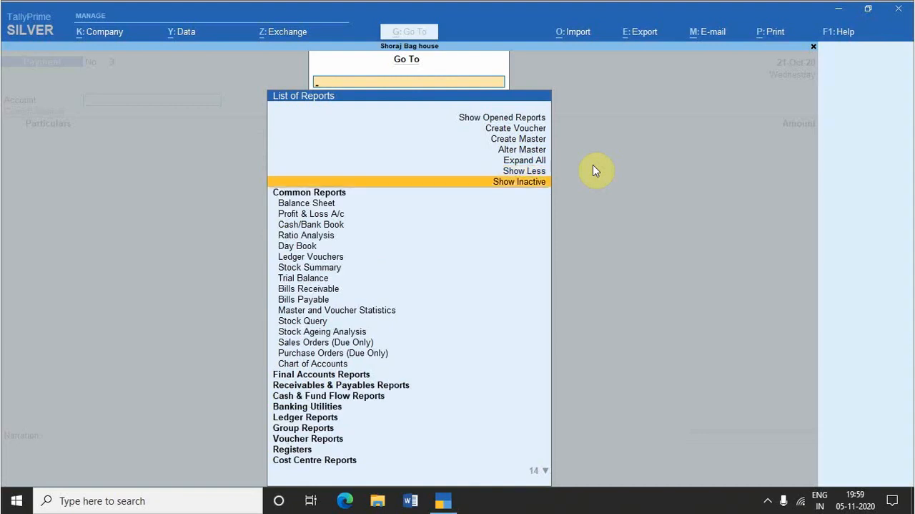
key(Return)
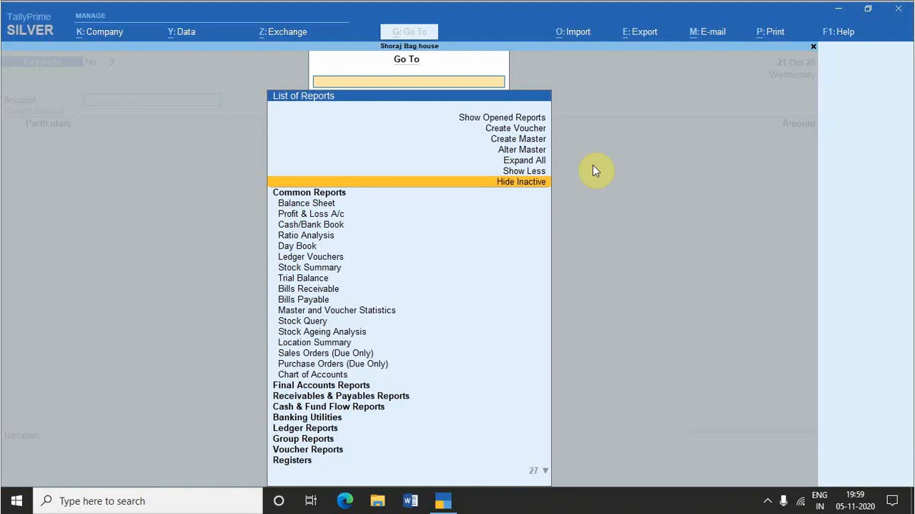
Step: Look through the common reports and the creation options in the extended Go To list
key(Down)
key(Down)
key(Down)
key(Down)
key(Down)
key(Down)
key(Down)
key(Down)
key(Down)
key(Down)
key(Down)
key(Down)
key(Down)
key(Down)
key(Down)
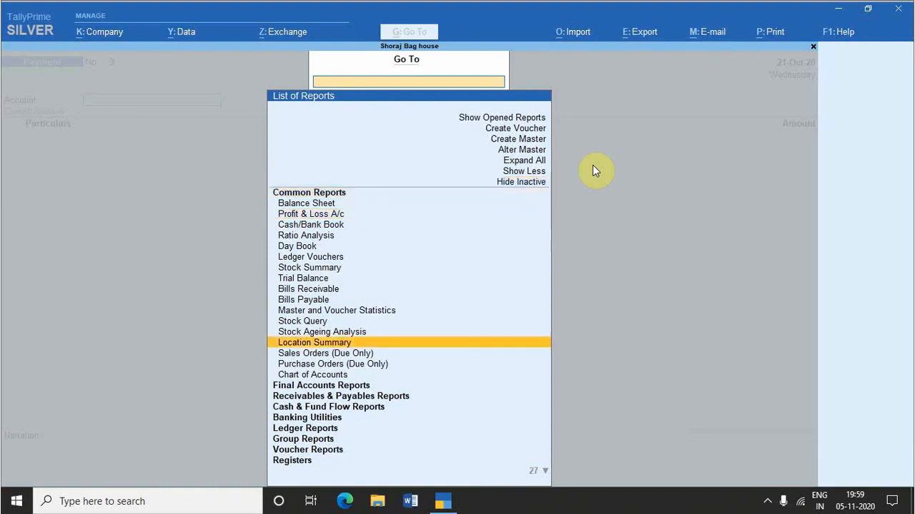
key(Up)
key(Up)
key(Up)
key(Up)
key(Up)
key(Up)
key(Up)
key(Up)
key(Up)
key(Up)
key(Up)
key(Up)
key(Up)
key(Up)
key(Up)
key(Up)
key(Up)
key(Up)
key(Up)
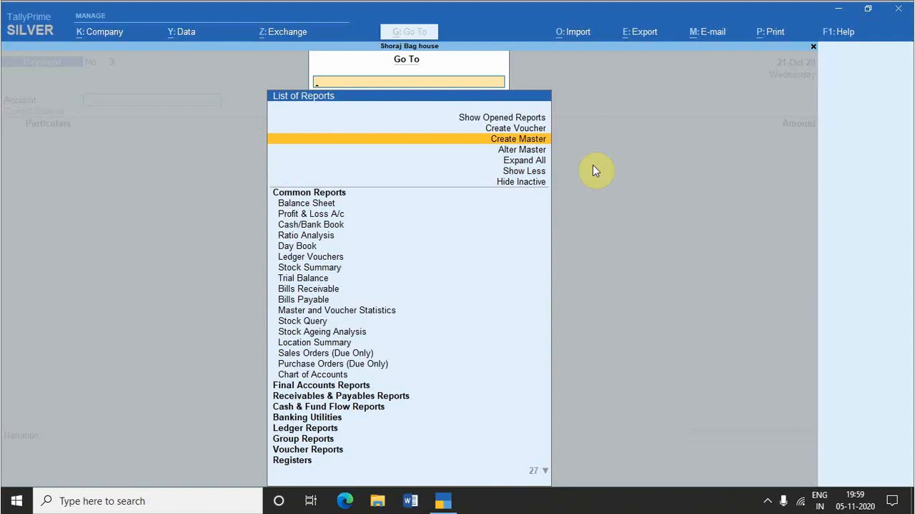
Step: Open Create Master, look through the accounting masters, and return to the payment voucher without creating any
key(Return)
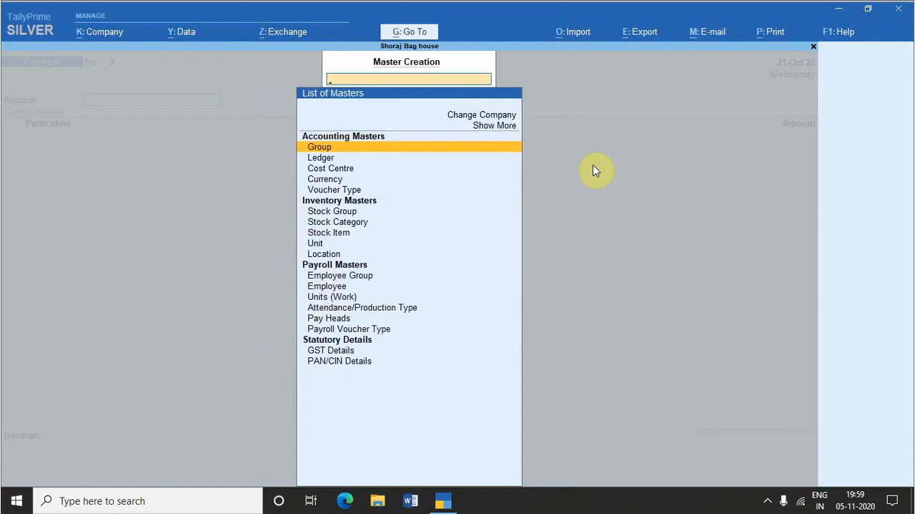
key(Down)
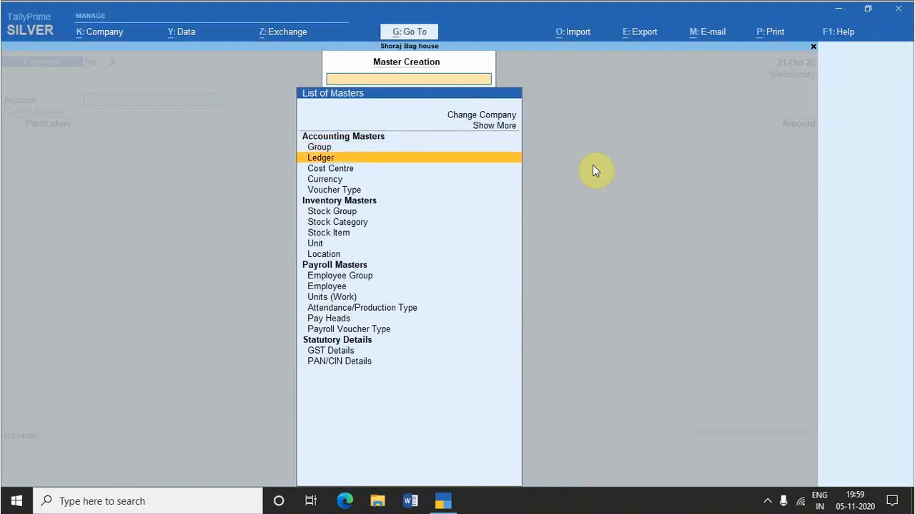
key(Down)
key(Down)
key(Down)
key(Down)
key(Down)
key(Down)
key(Down)
key(Down)
key(Down)
key(Down)
key(Down)
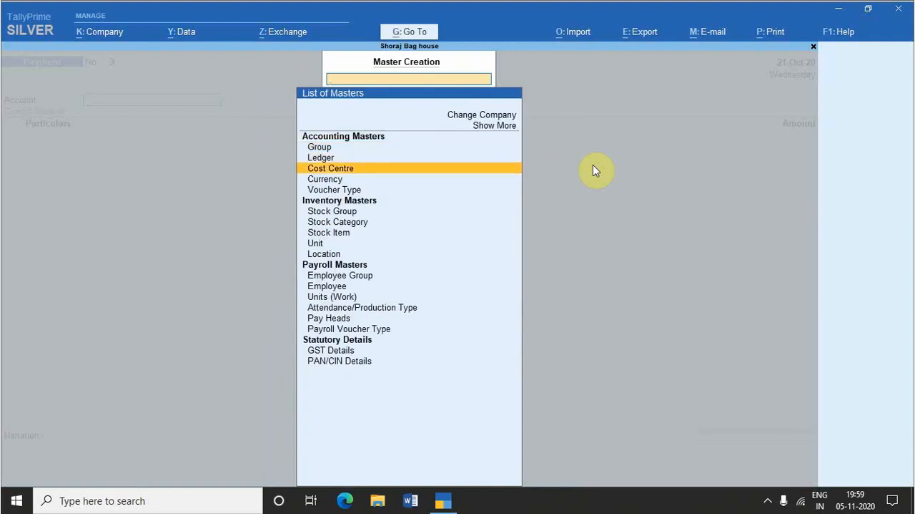
key(Escape)
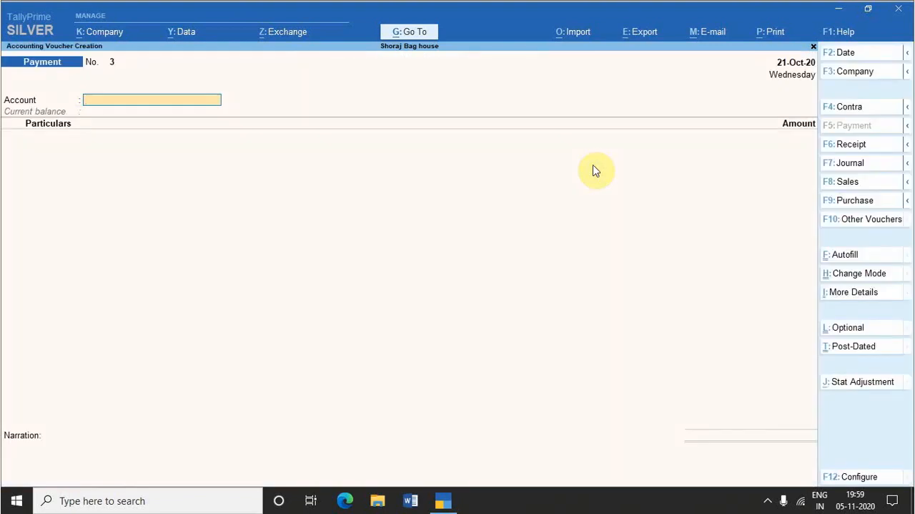
Step: Select Cash as the account of payment voucher No. 3
key(ctrl+g)
text(Ca)
key(Down)
key(Return)
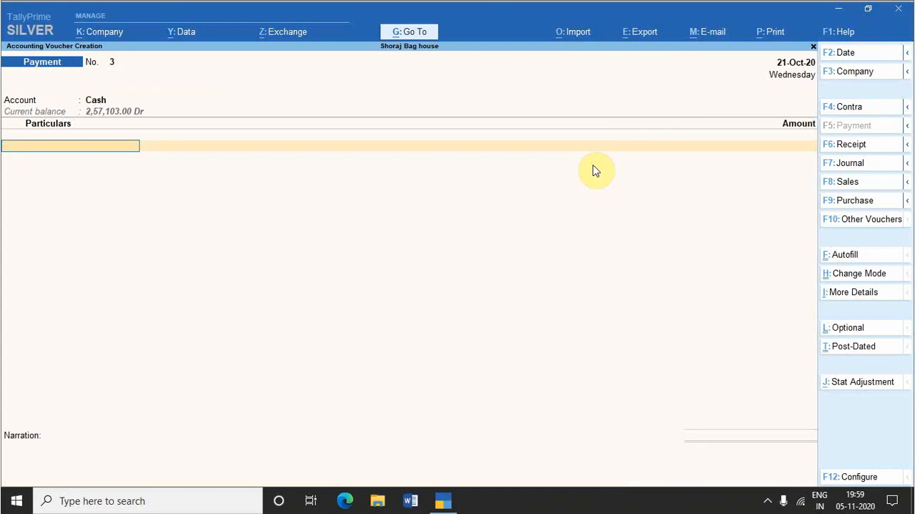
Step: Add the Festival Expenses ledger to the payment voucher with an amount of 1000
text(E)
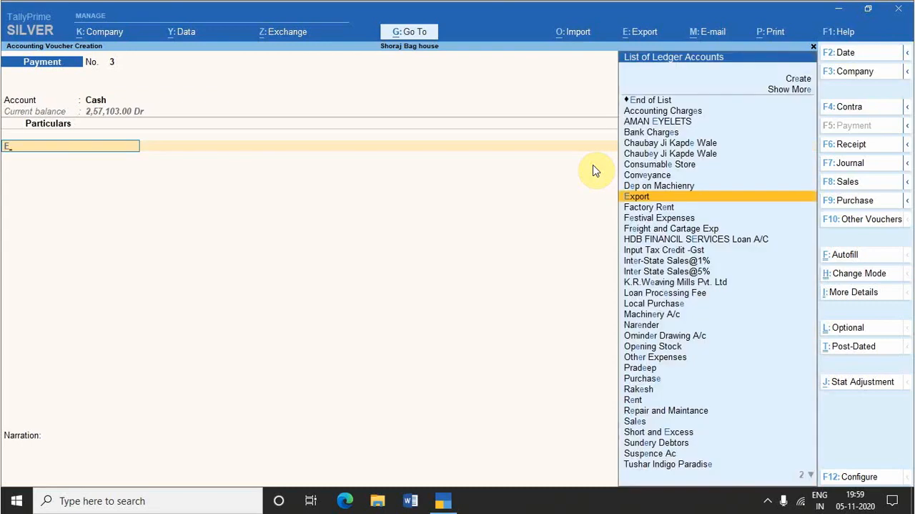
text(x)
key(Down)
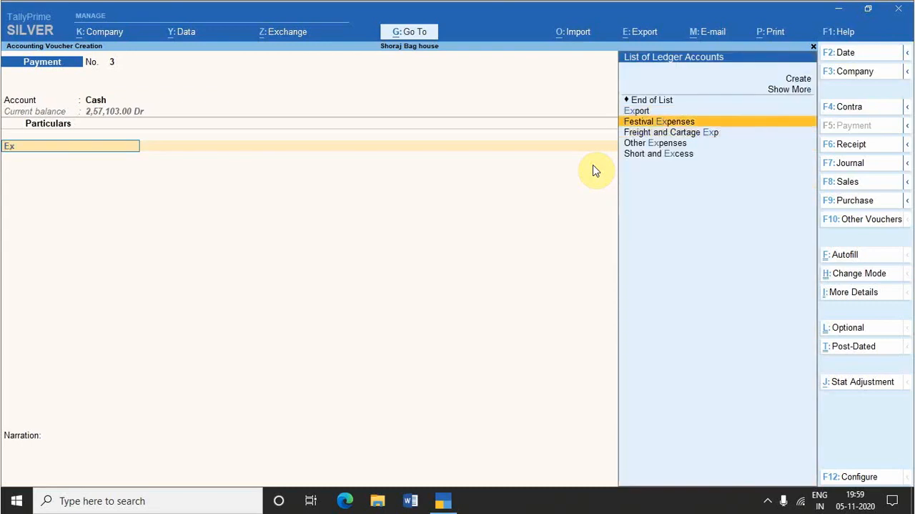
key(Return)
text(1000)
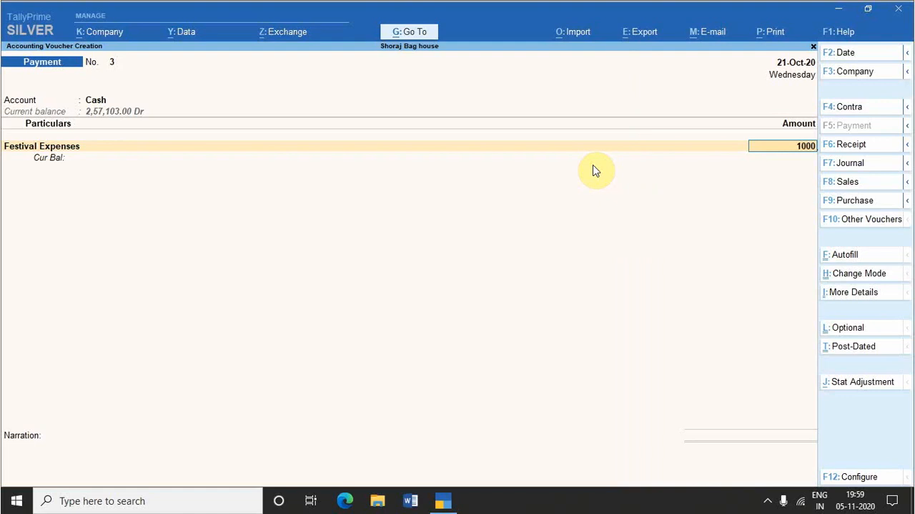
key(Return)
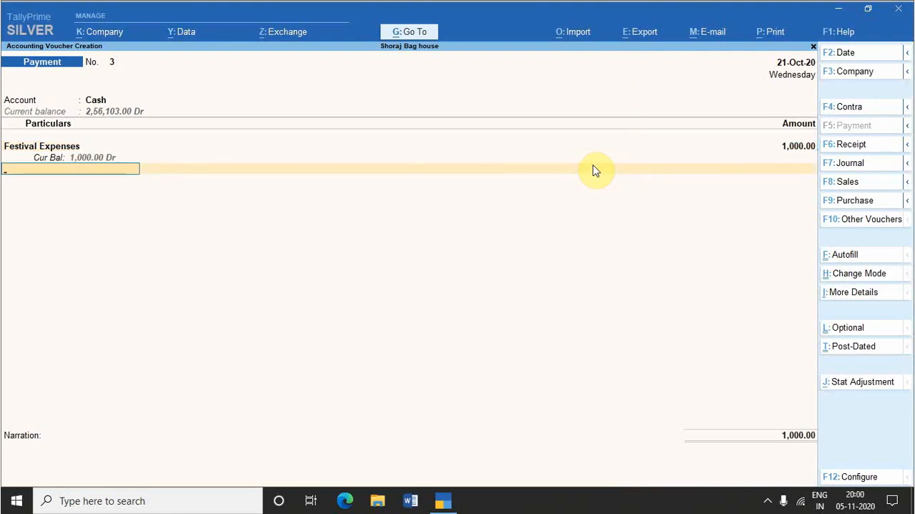
Step: Open Switch To from the unfinished voucher and look through its reports and its voucher and master creation options
key(ctrl+g)
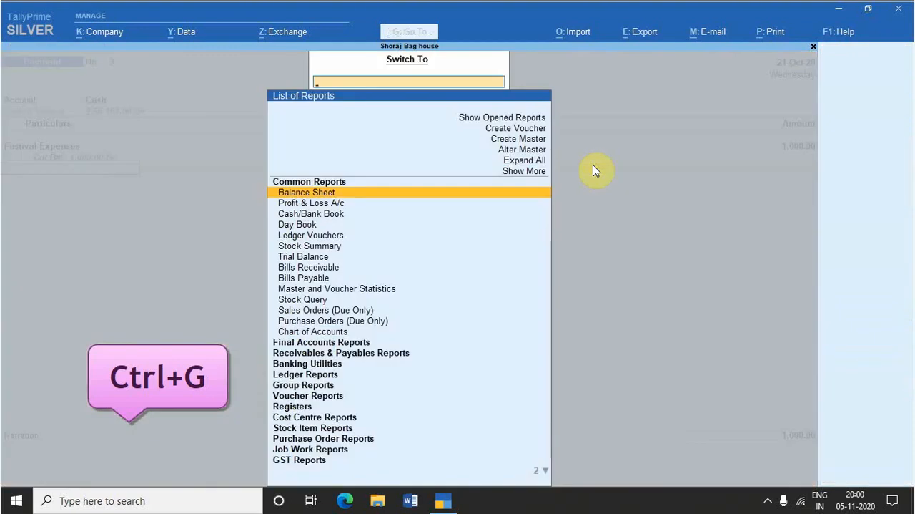
key(Down)
key(Down)
key(Down)
key(Down)
key(Down)
key(Down)
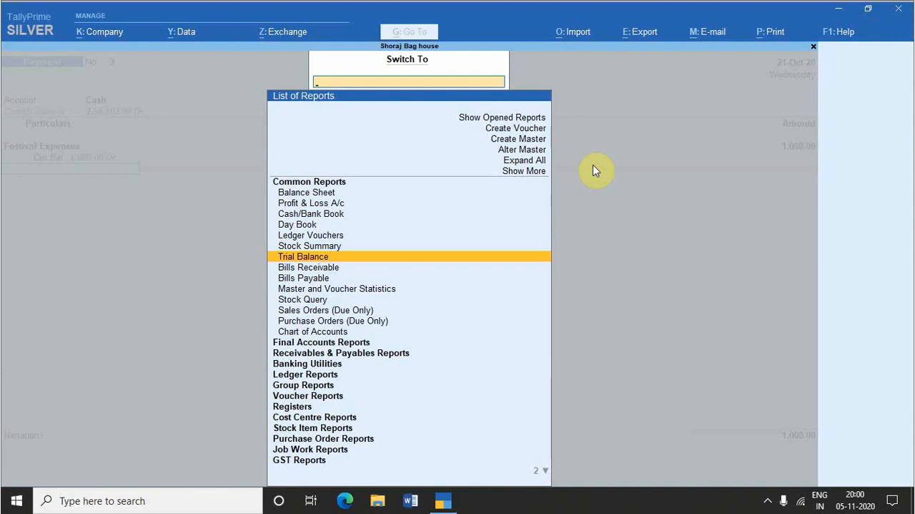
key(Up)
key(Up)
key(Up)
key(Up)
key(Up)
key(Up)
key(Up)
key(Up)
key(Up)
key(Up)
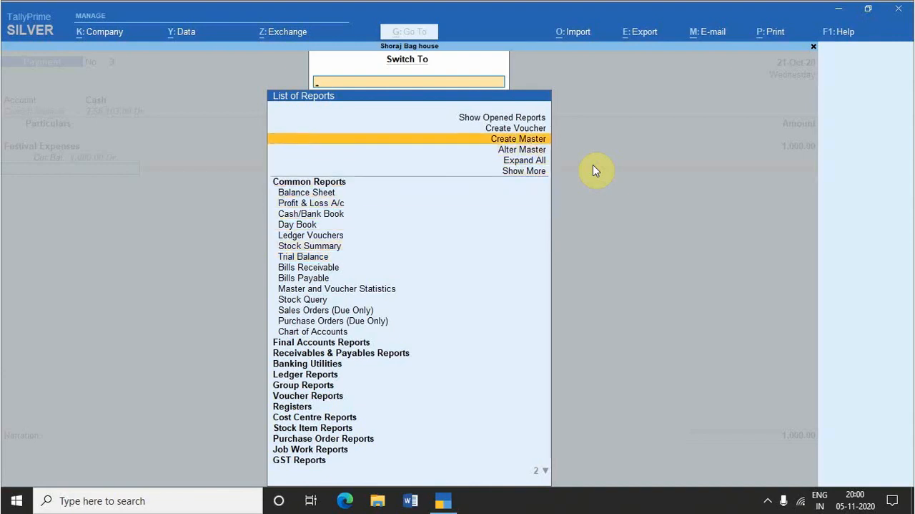
key(Up)
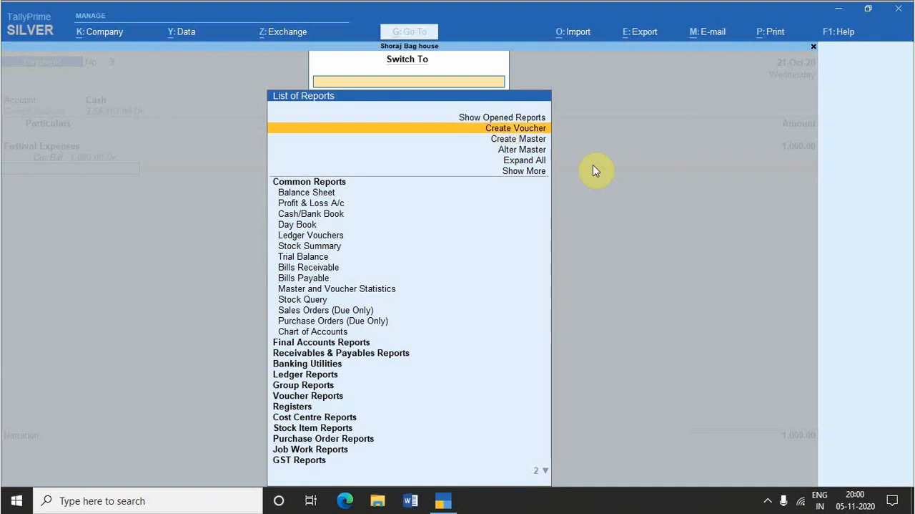
Step: Switch to the Stock Summary report, agreeing to quit the unsaved Festival Expenses voucher
key(Down)
key(Down)
key(Down)
key(Down)
key(Down)
key(Down)
key(Down)
key(Down)
key(Down)
key(Down)
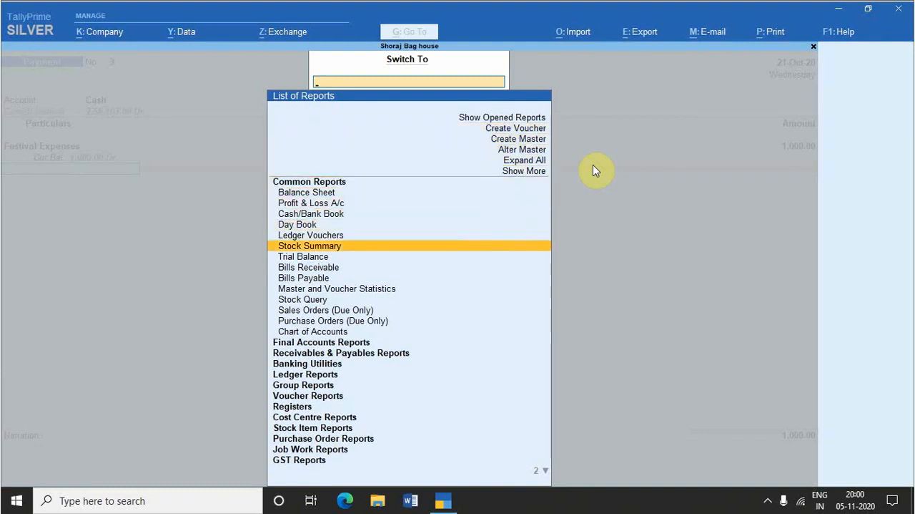
key(Escape)
key(Escape)
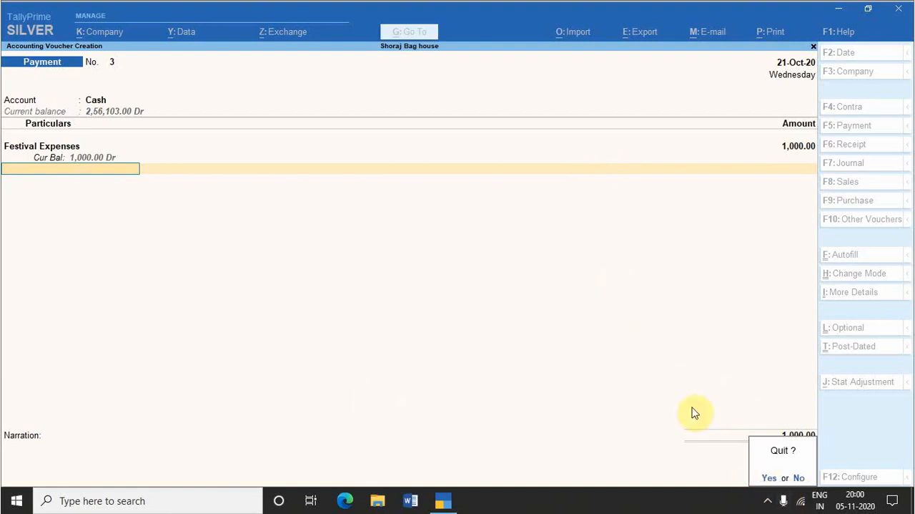
key(y)
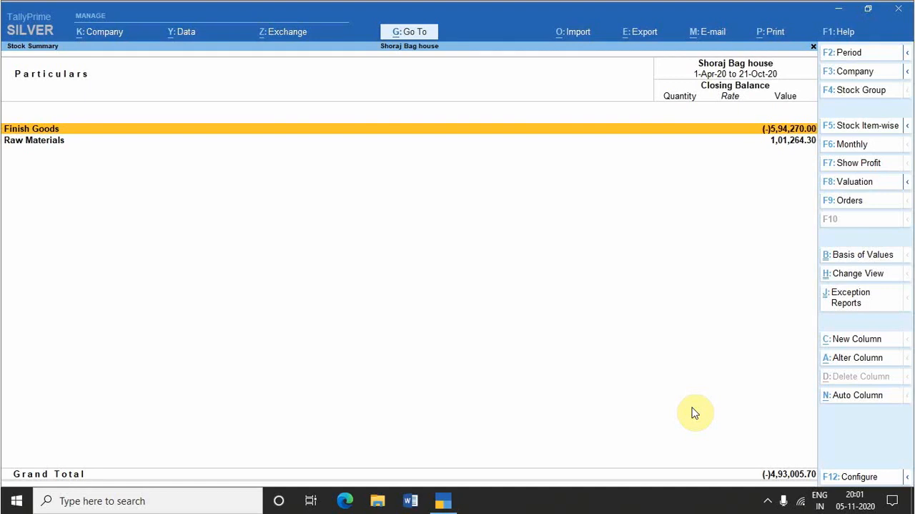
key(Escape)
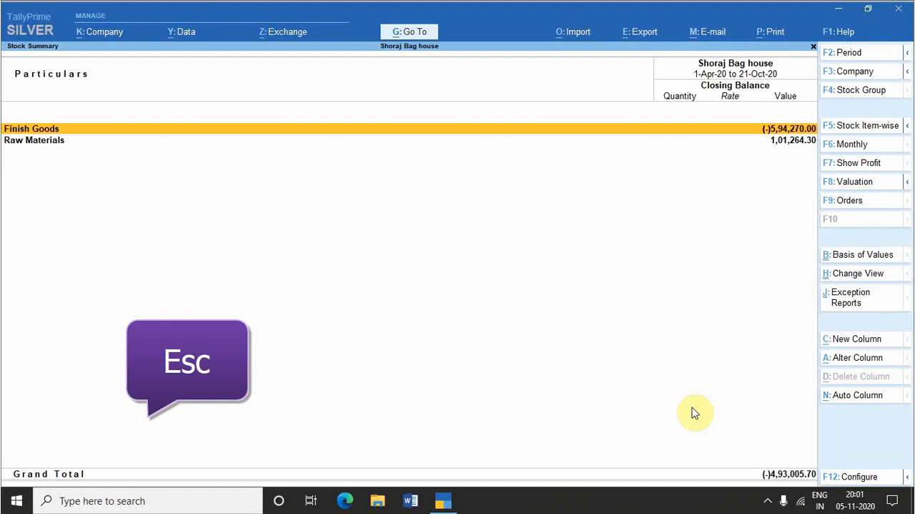
Step: Leave the Stock Summary report for the Gateway of Tally and decline to quit the program
key(Escape)
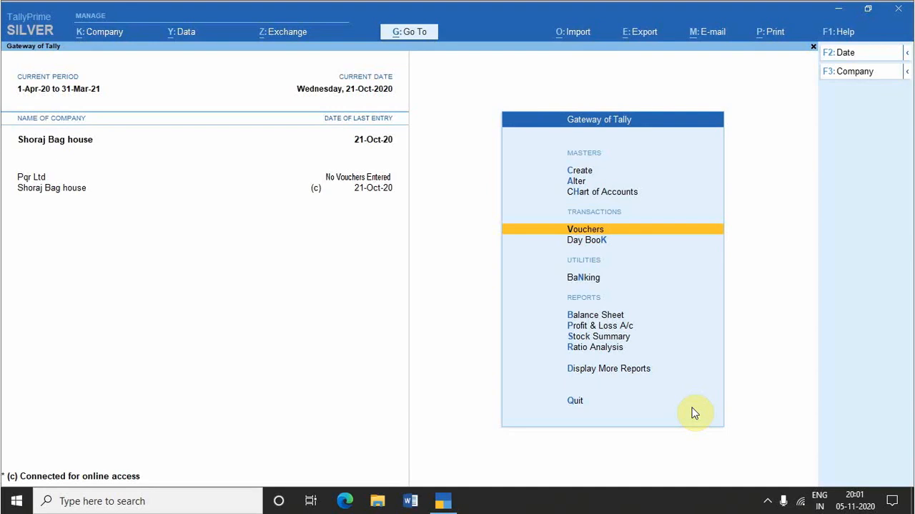
key(Escape)
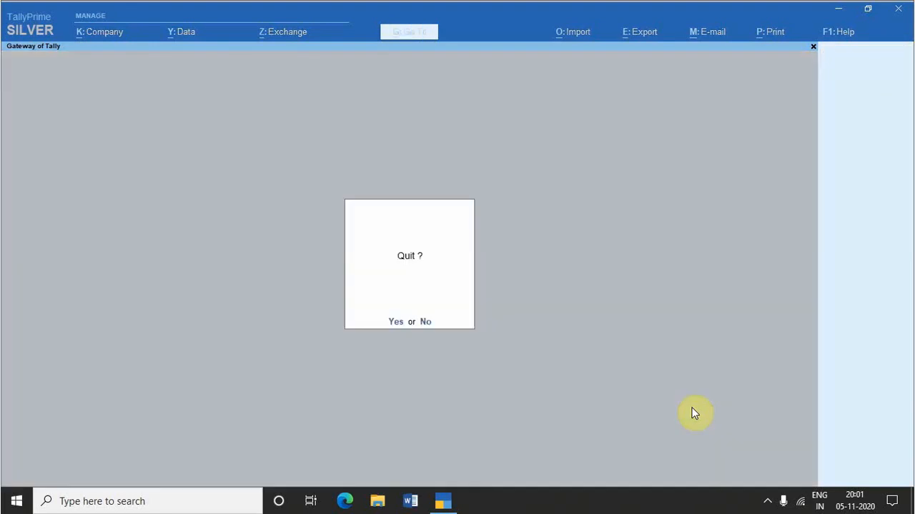
key(n)
key(Escape)
key(n)
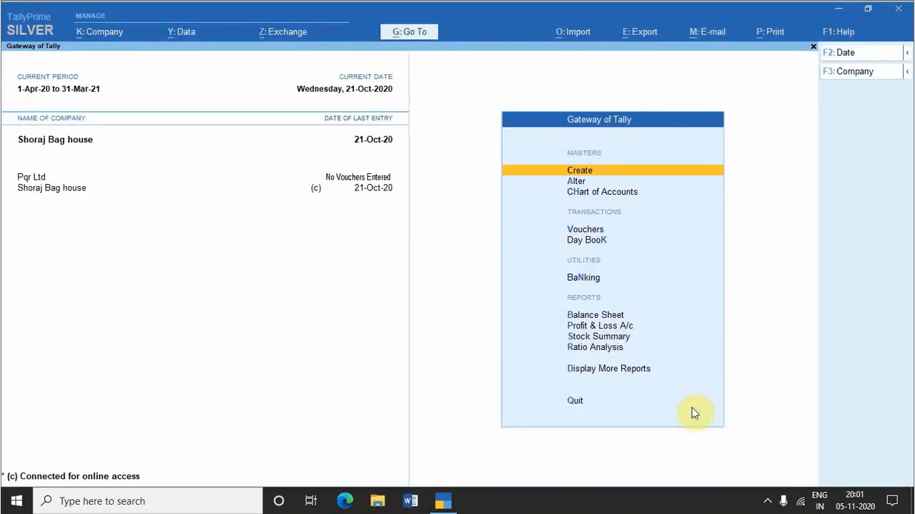
key(v)
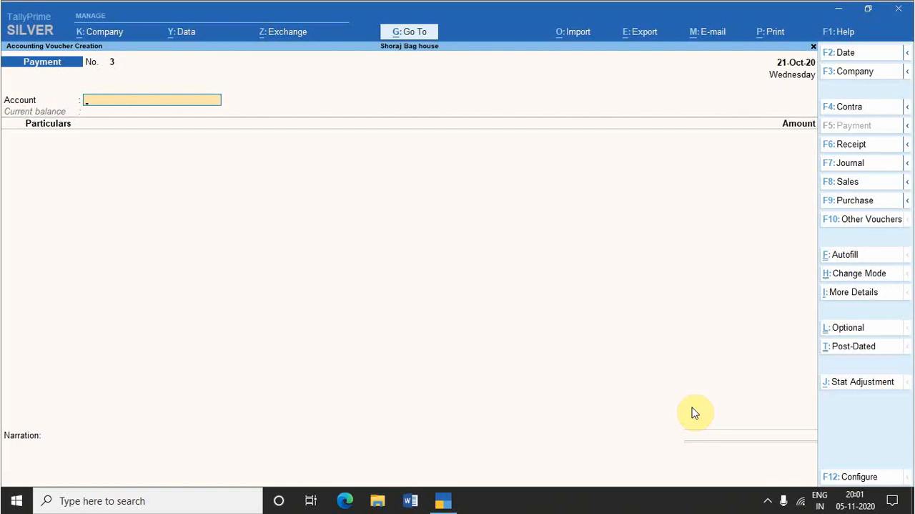
key(Escape)
key(y)
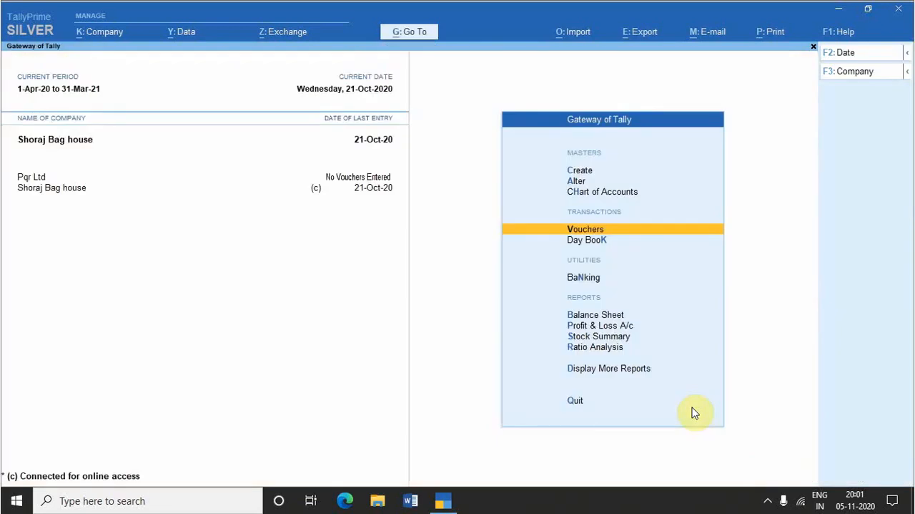
Step: Look through the Company options for managing companies, online access and configuration, including Features, Security and TallyVault, then close them
key(alt+k)
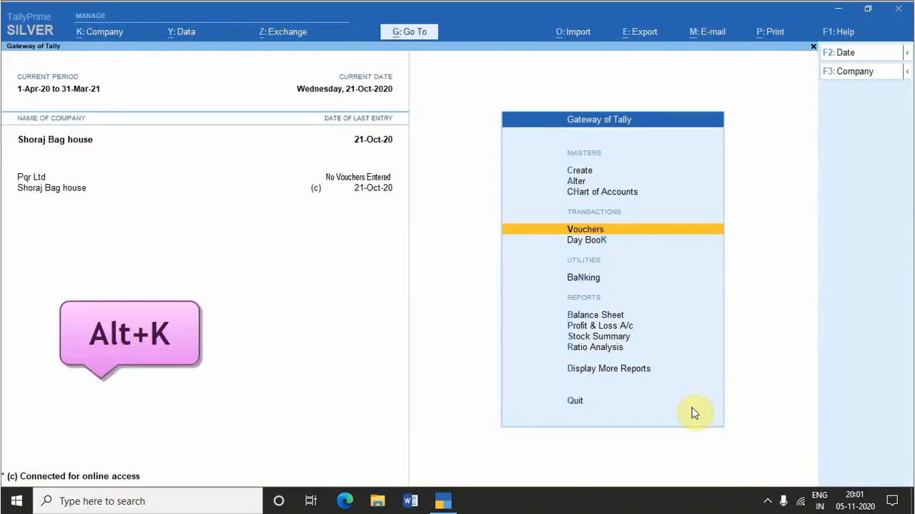
key(alt+k)
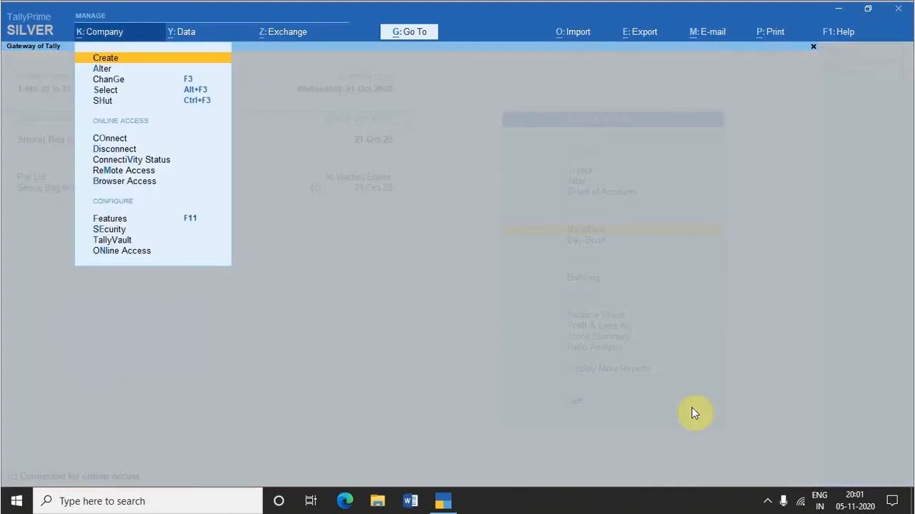
key(Down)
key(Down)
key(Down)
key(Down)
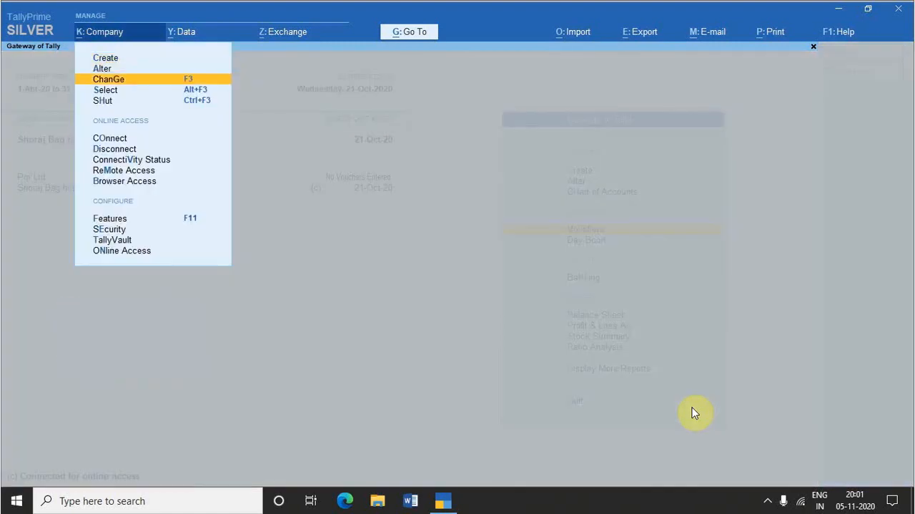
key(Down)
key(Down)
key(Down)
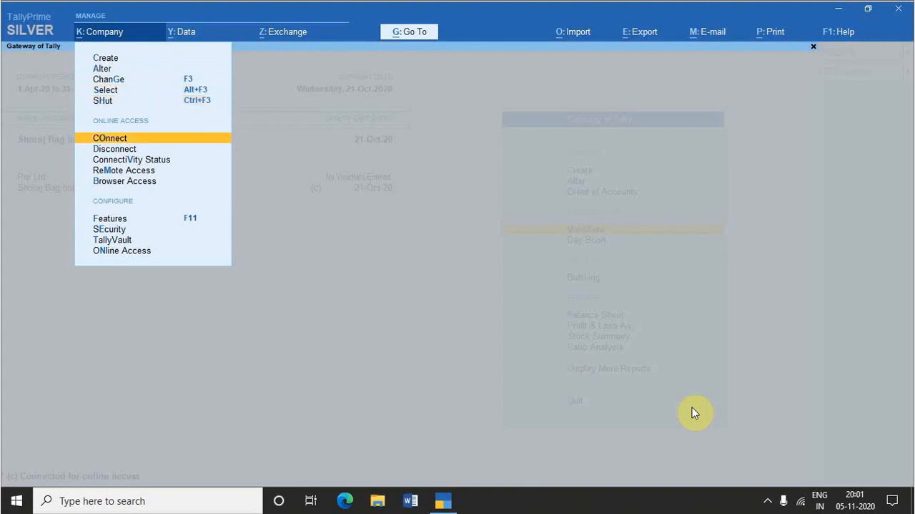
key(Up)
key(Up)
key(Down)
key(Down)
key(Down)
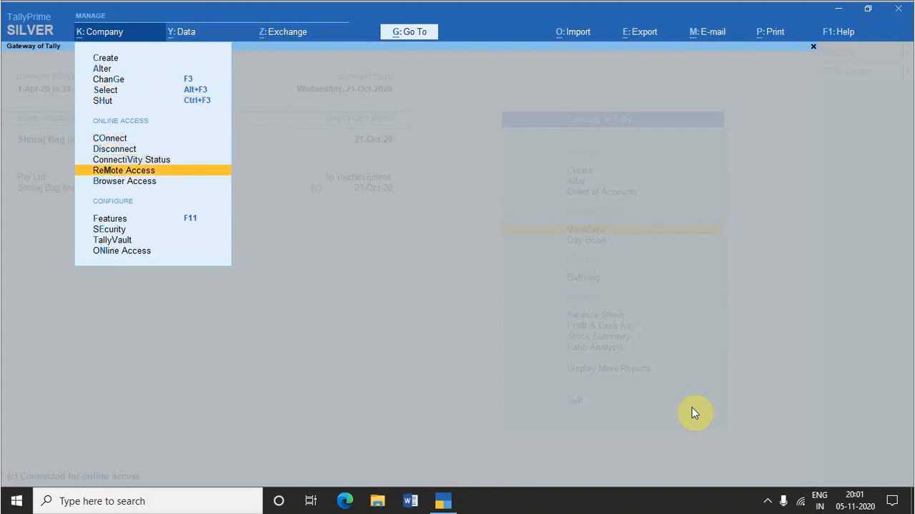
key(Up)
key(Up)
key(Up)
key(Up)
key(Down)
key(Down)
key(Down)
key(Down)
key(Down)
key(Down)
key(Down)
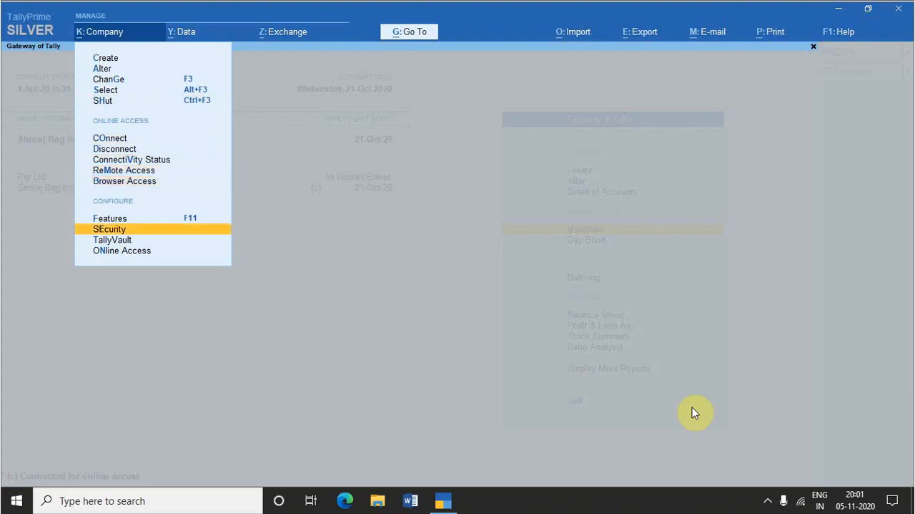
key(Down)
key(Down)
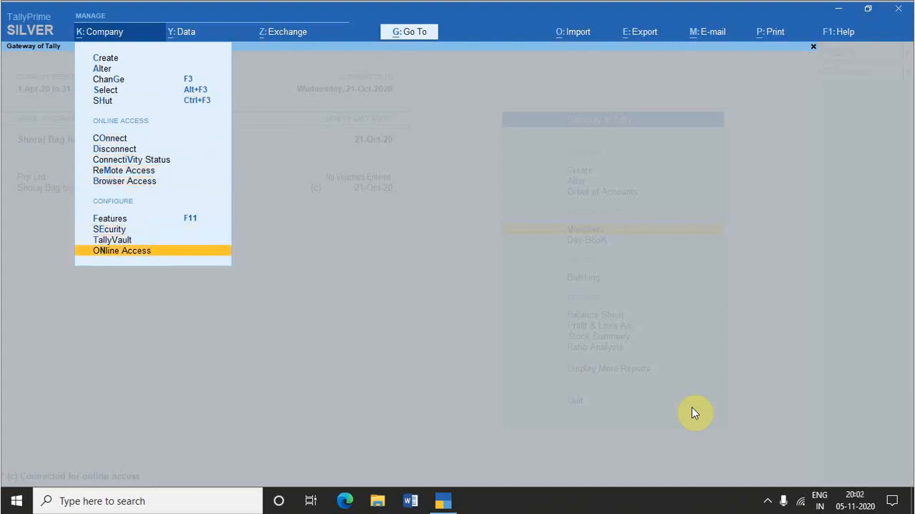
key(Up)
key(Up)
key(Up)
key(Escape)
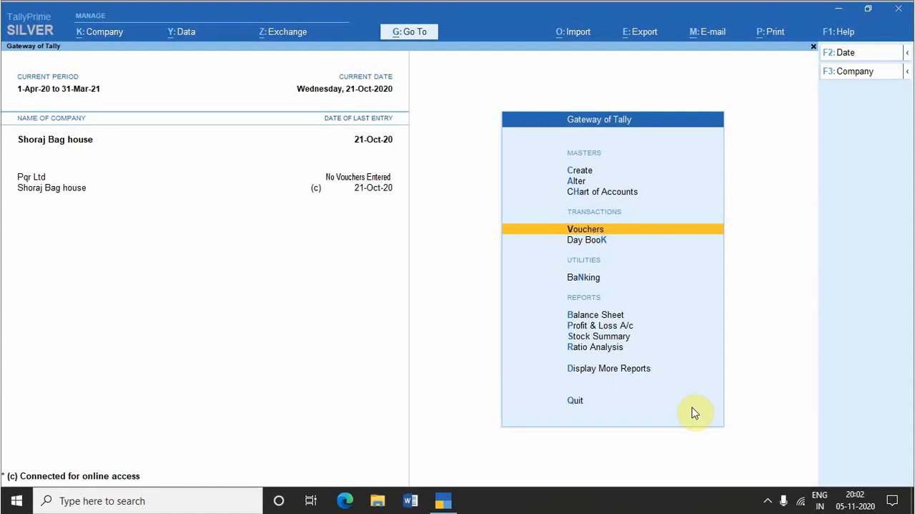
Step: Change the active company to Pqr Ltd
key(F3)
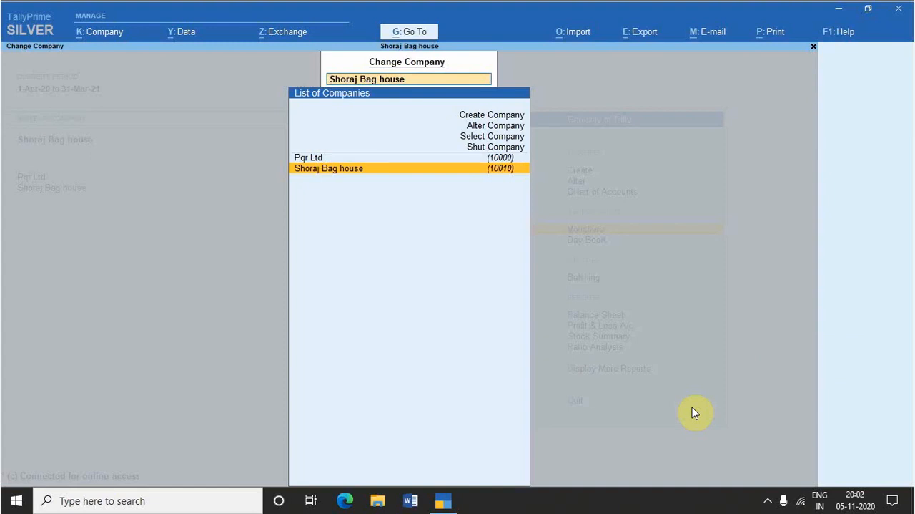
key(Up)
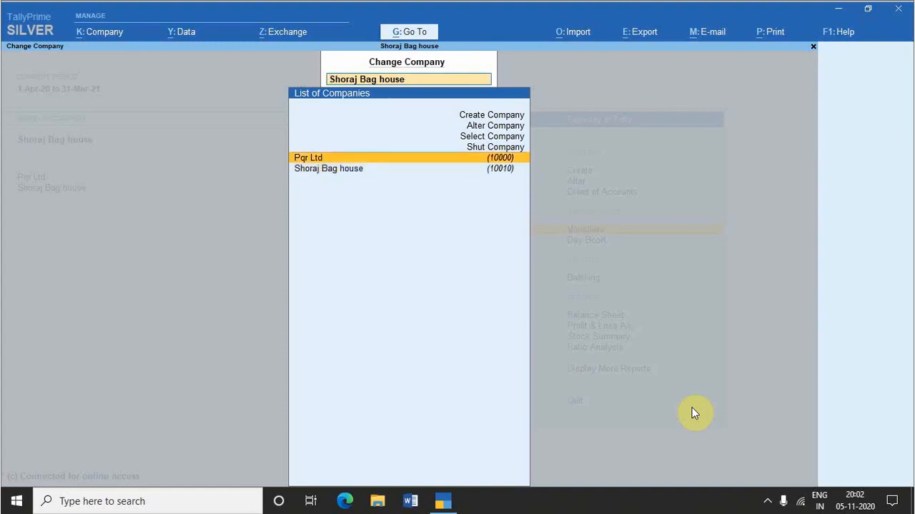
key(Return)
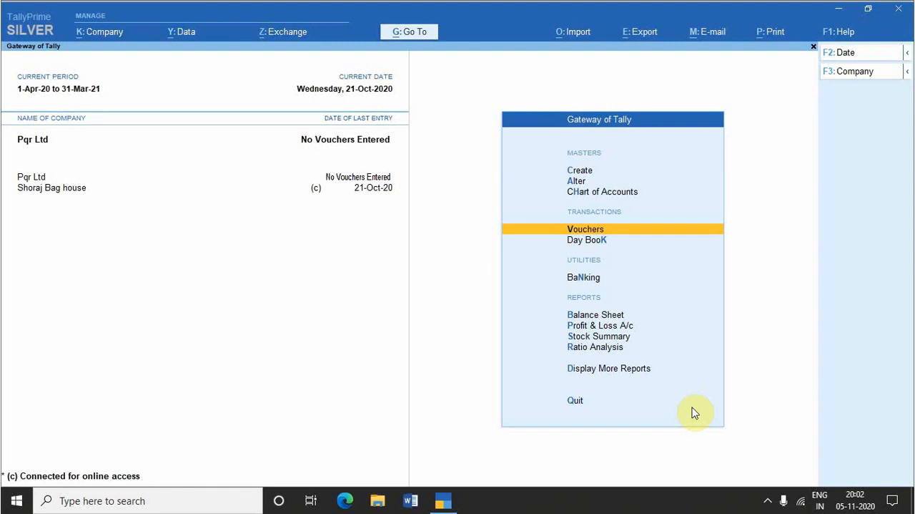
Step: Start selecting a company and browse out of E:\tally prime data\10000 into the E:\ drive
key(alt+F3)
key(alt+F3)
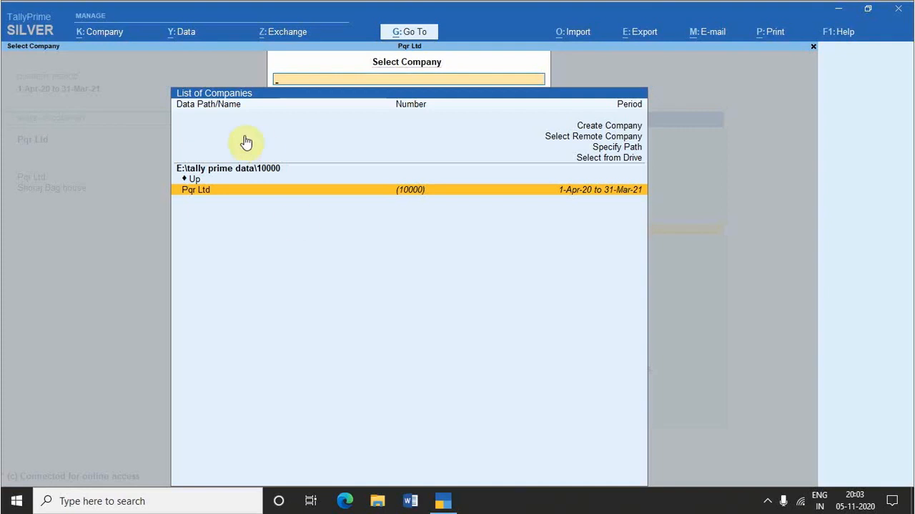
key(Up)
key(Up)
key(Up)
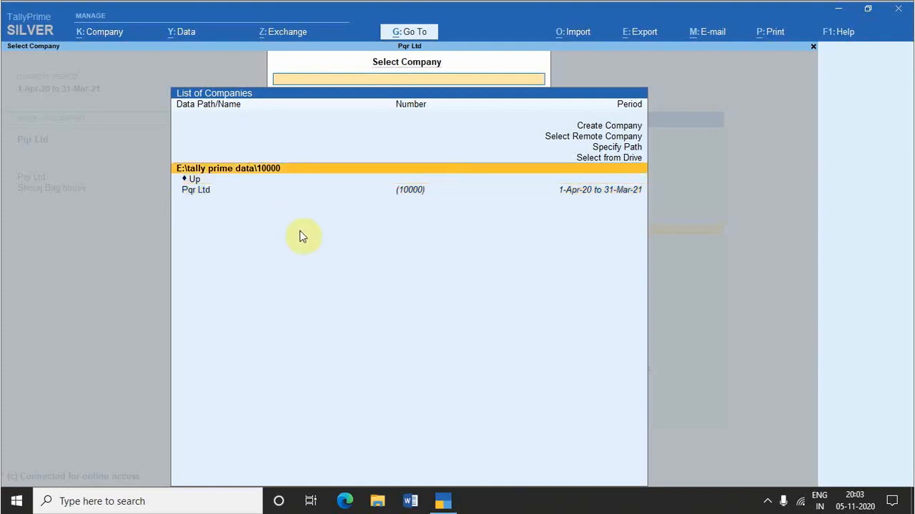
key(Return)
key(Down)
key(Down)
key(Up)
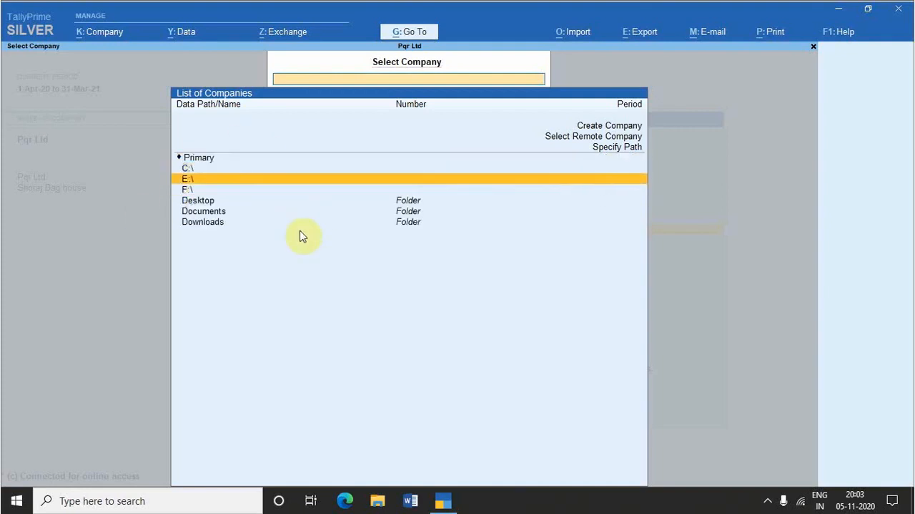
key(Return)
Step: Open the tally prime data folder on the E:\ drive to list its companies
key(Down)
key(Down)
key(Down)
key(Down)
key(Down)
key(Down)
key(Up)
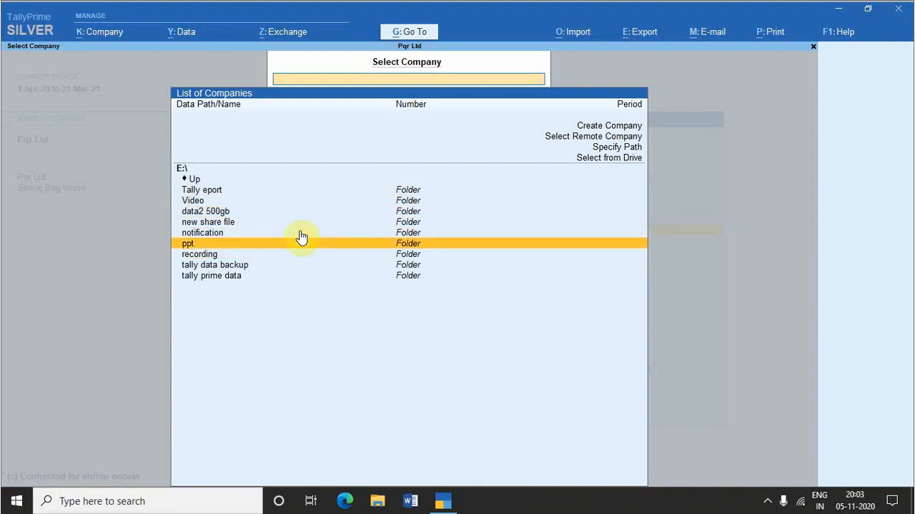
key(Up)
Step: Select Shoraj Bag house from the companies in E:\tally prime data
key(Down)
key(Down)
key(Down)
key(Down)
key(Return)
key(Down)
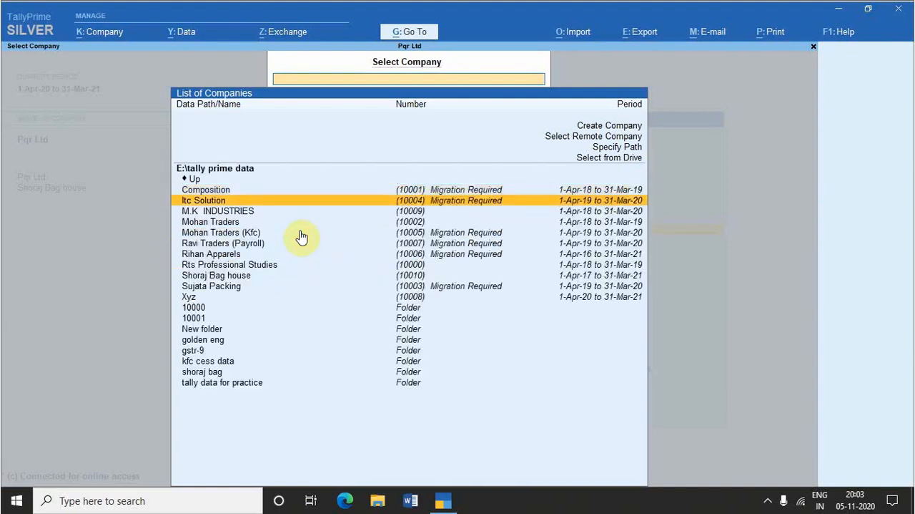
key(Down)
key(Down)
key(Down)
key(Down)
key(Down)
key(Down)
key(Down)
key(Down)
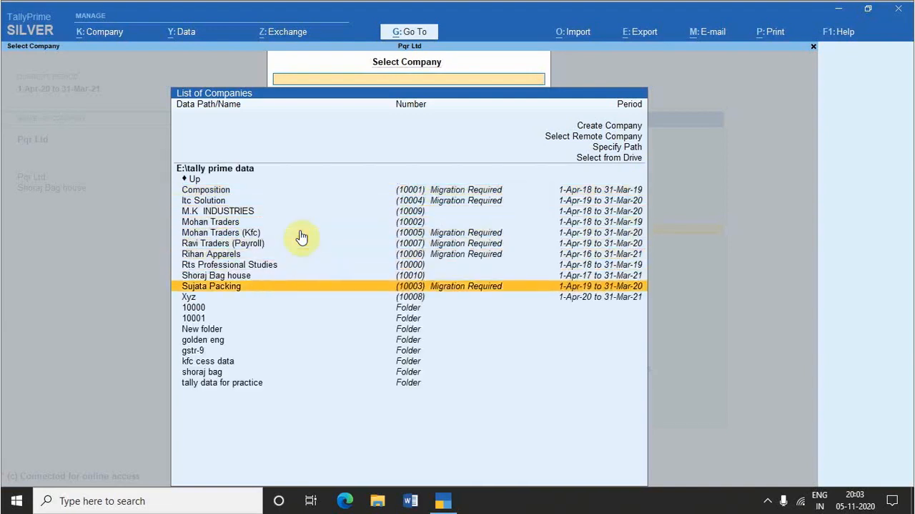
key(Up)
key(Return)
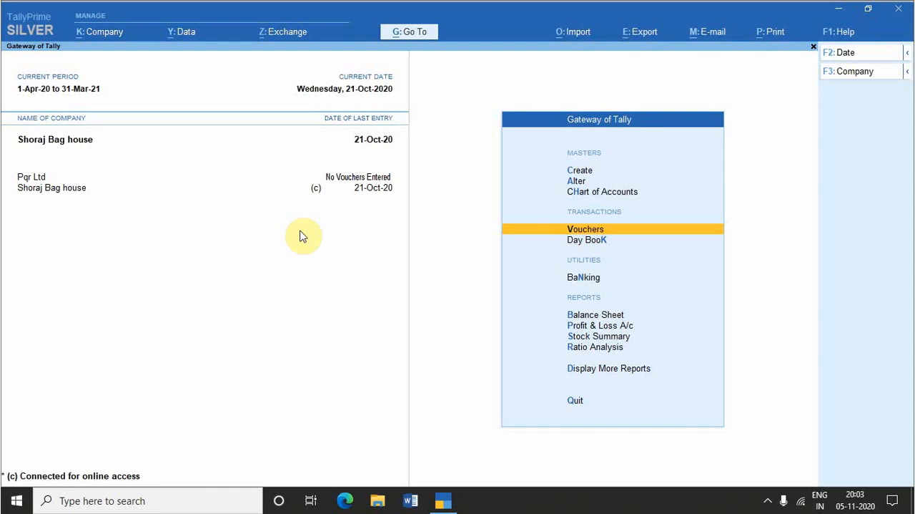
Step: Shut the company Pqr Ltd
key(ctrl+F3)
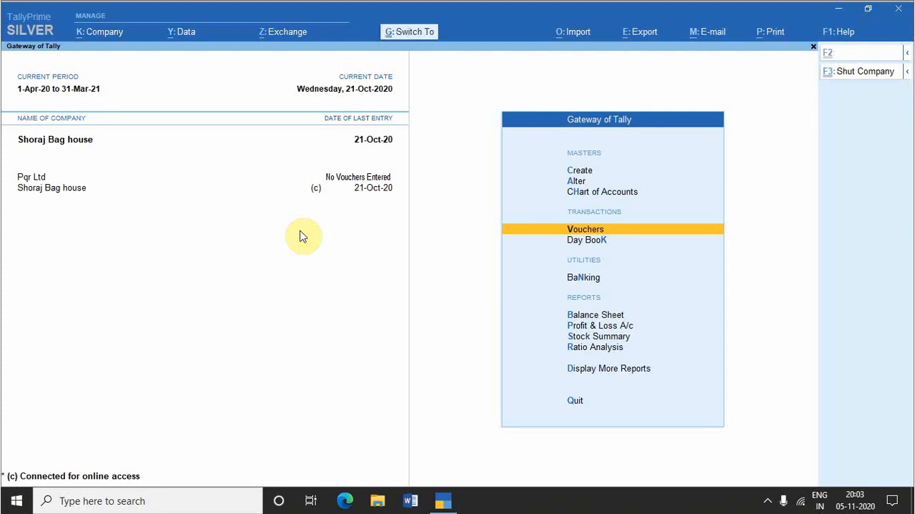
key(ctrl+F3)
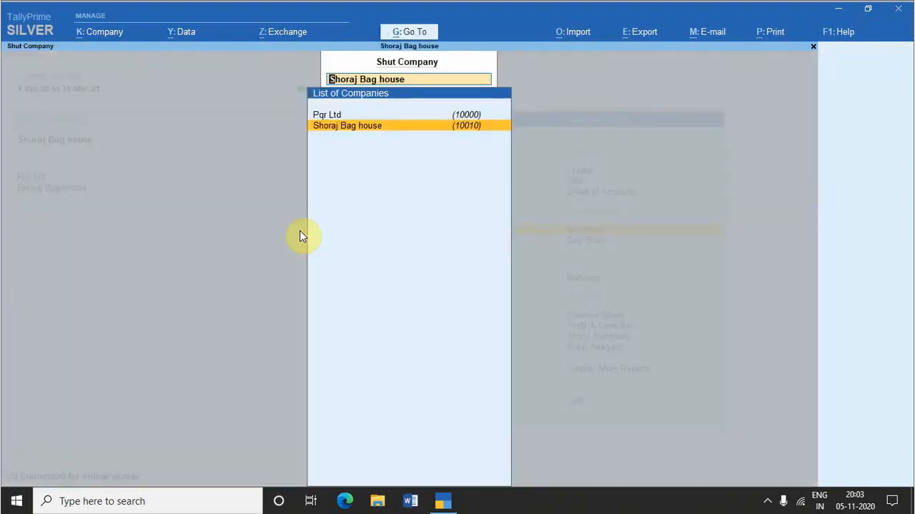
key(Up)
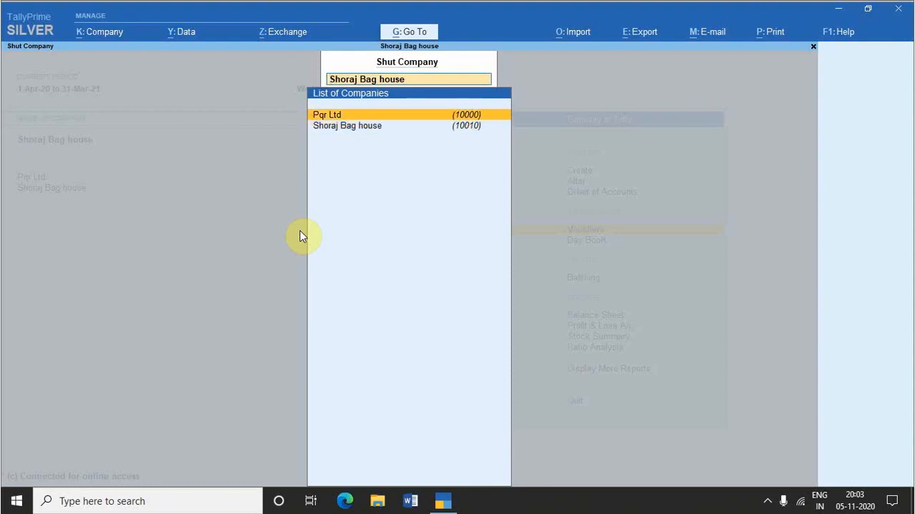
key(Return)
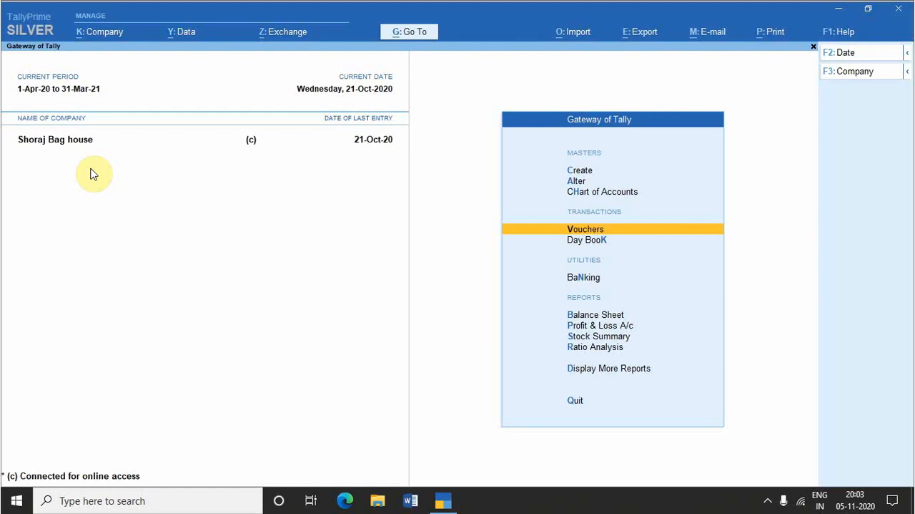
Step: Review the company features of Shoraj Bag house, including accounting, inventory, taxation and payroll, and quit without making changes
key(F11)
key(F11)
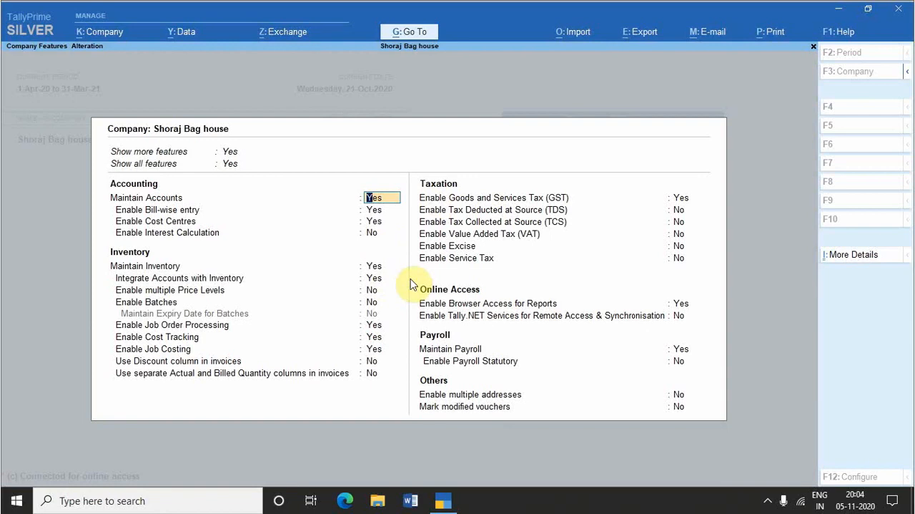
key(F12)
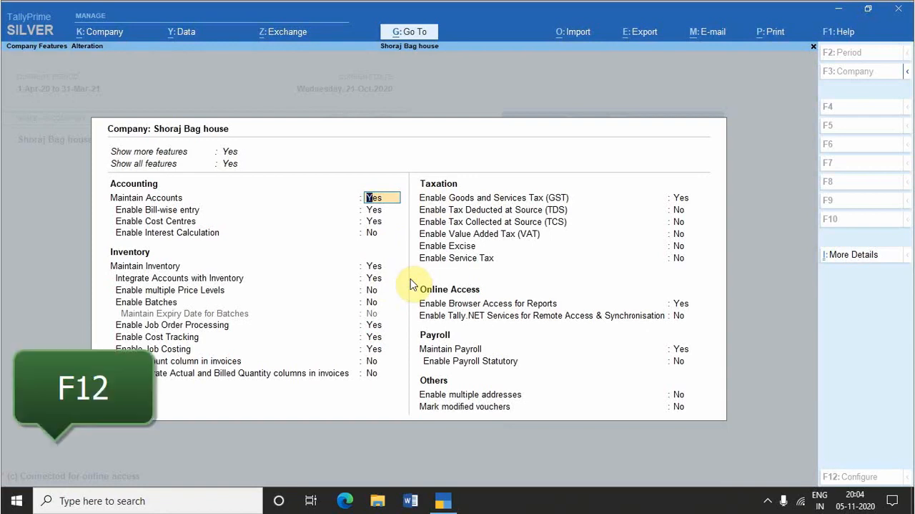
key(Escape)
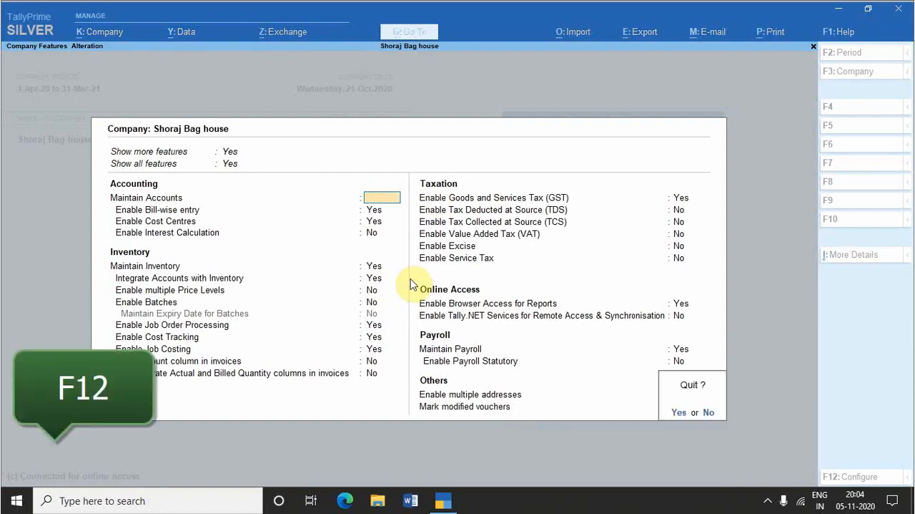
key(y)
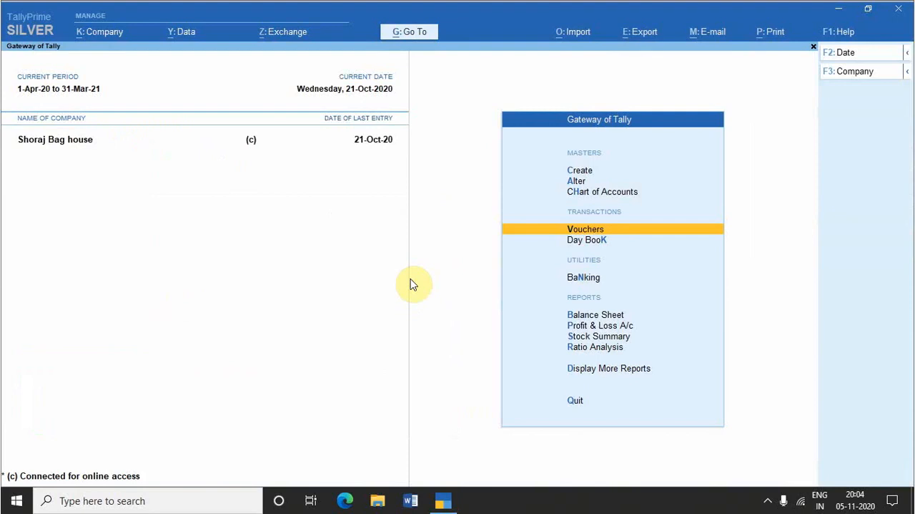
Step: Open a new payment voucher, review its general, bank and GST configuration, and accept the existing settings
key(Return)
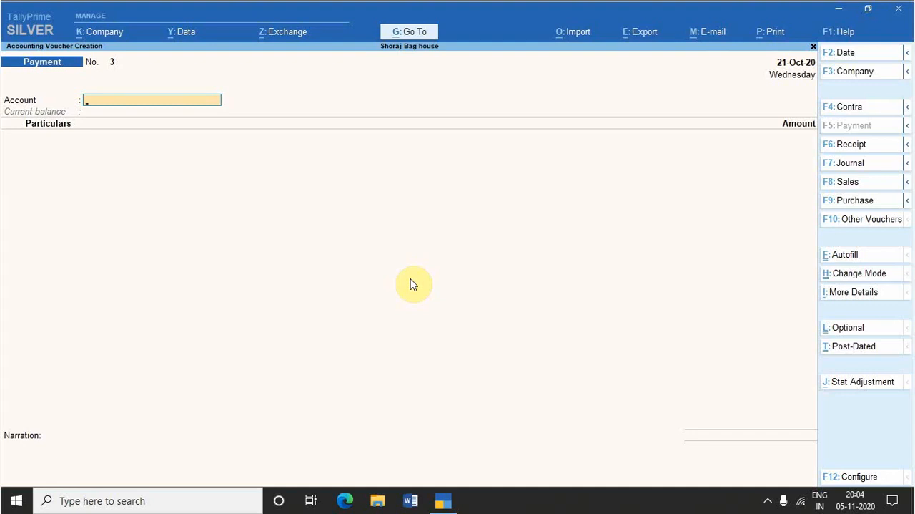
key(F12)
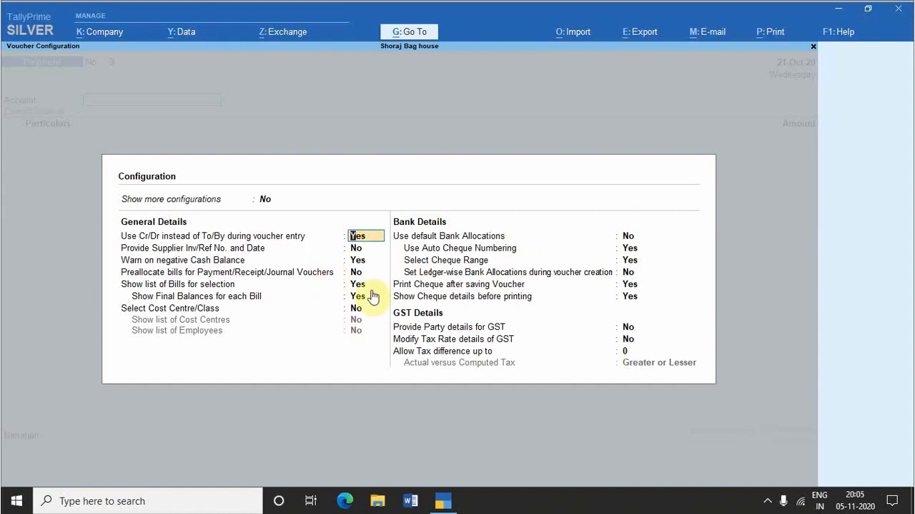
key(ctrl+a)
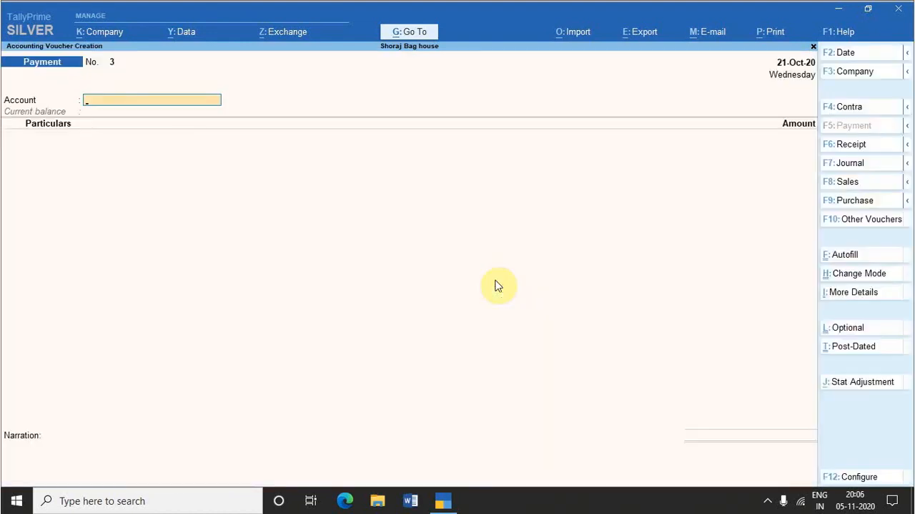
Step: Review the company data options Backup, Restore and Split, and examine the company data and backup paths in Data Path Configuration
key(alt+y)
key(alt+y)
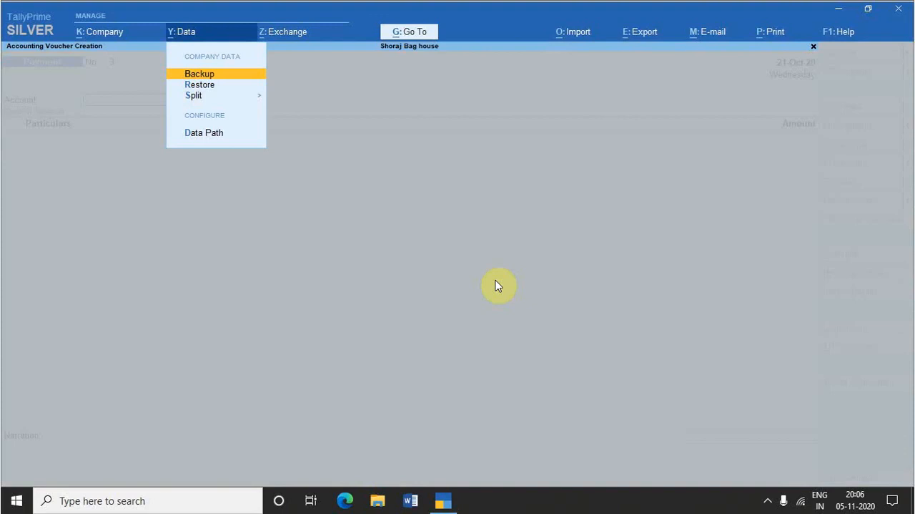
key(Down)
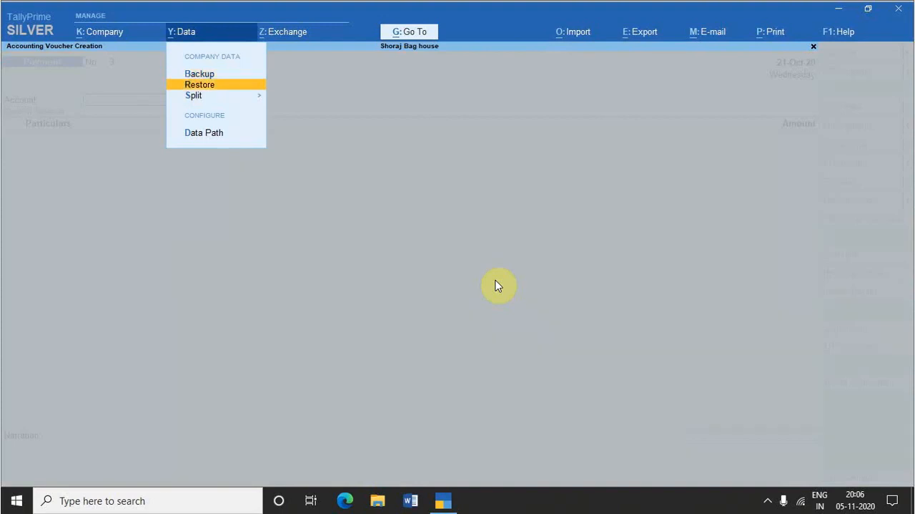
key(Down)
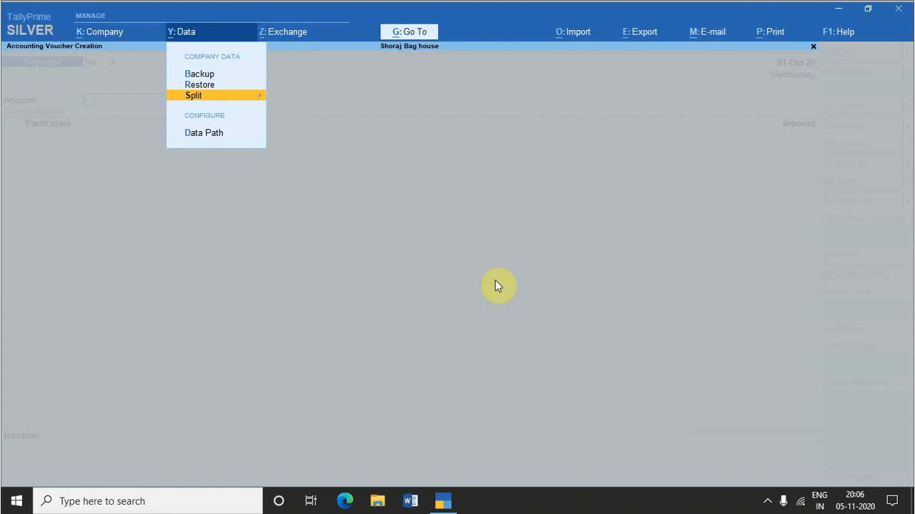
key(Down)
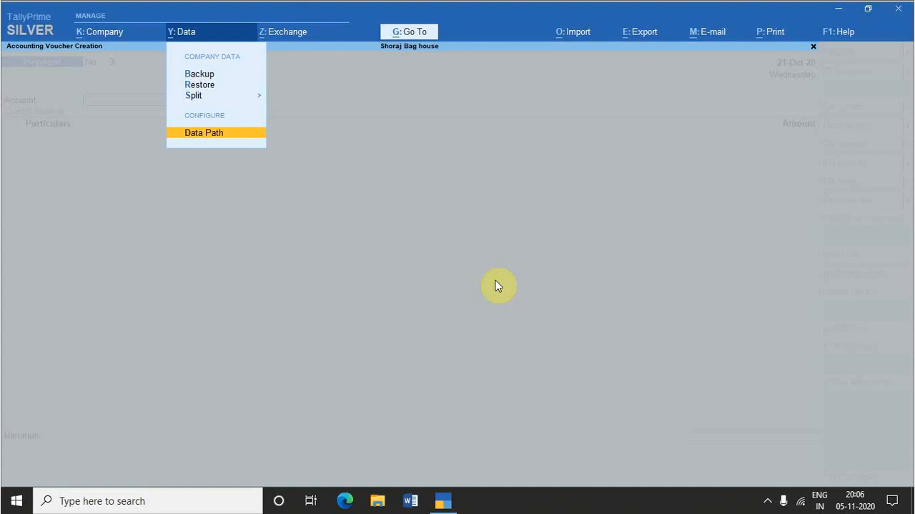
key(Return)
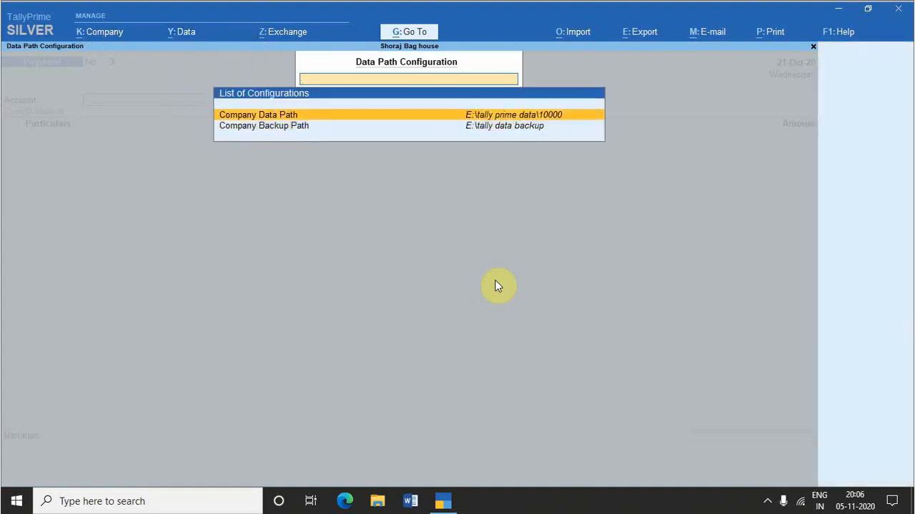
key(Down)
key(Up)
key(Escape)
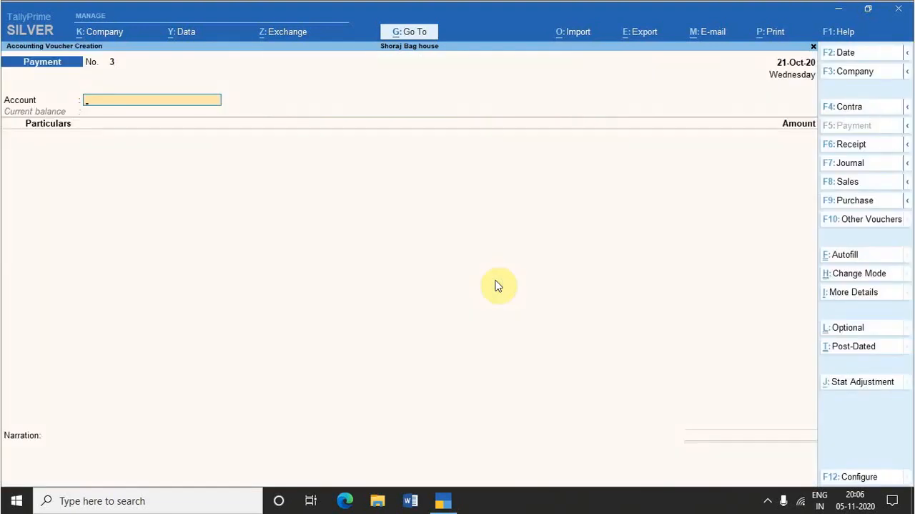
Step: Examine the client/server configuration for data synchronisation and return to the payment voucher without changing it
key(alt+z)
key(alt)
key(alt+z)
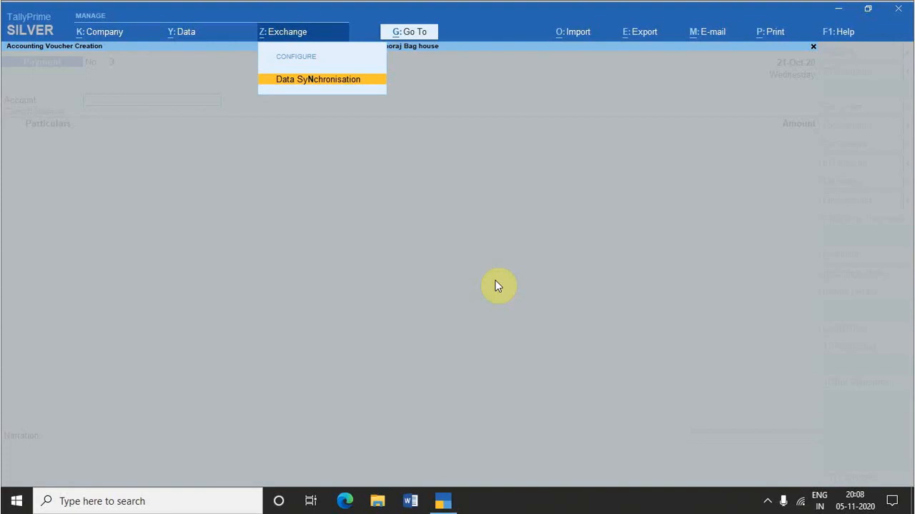
key(Return)
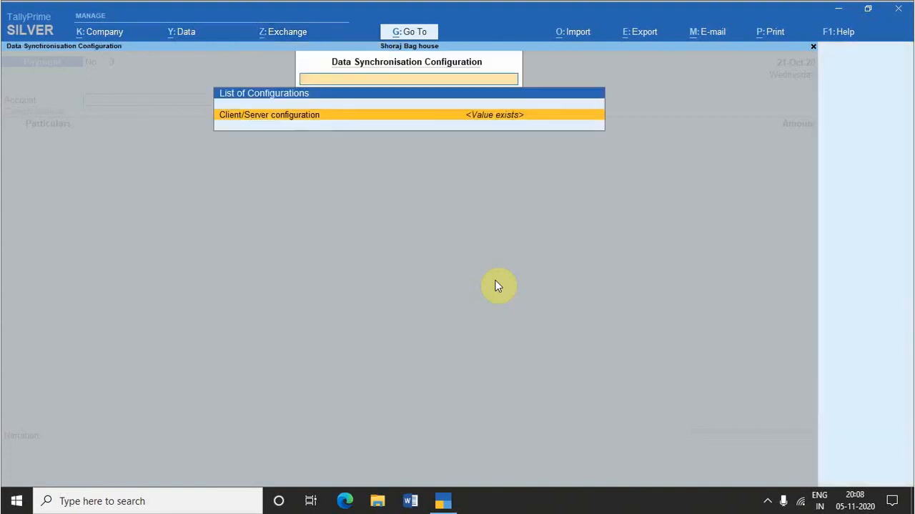
key(Return)
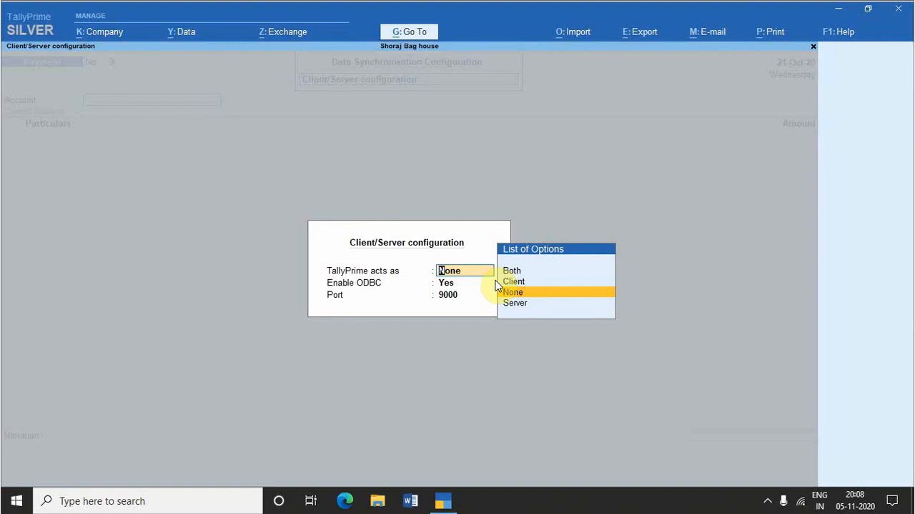
key(Escape)
key(Escape)
key(Escape)
key(Escape)
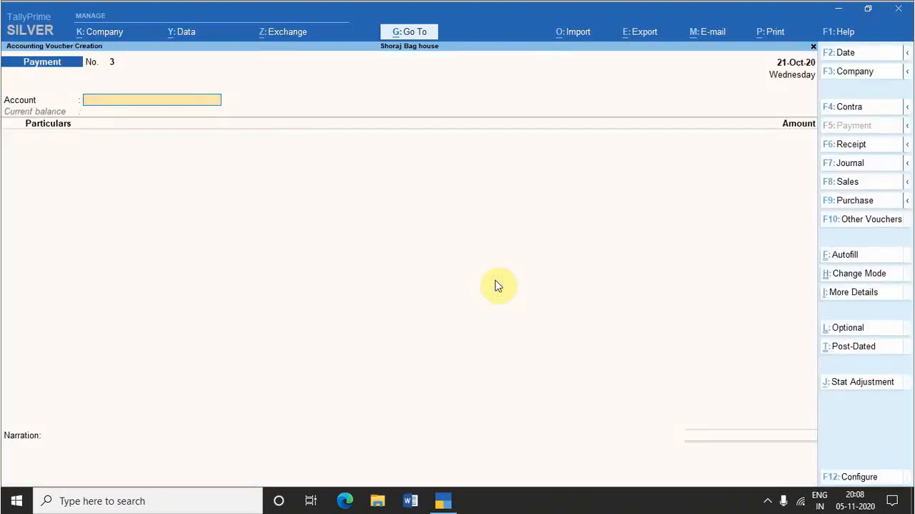
Step: Look through the import options for masters, transactions, bank details and configuration
key(alt+o)
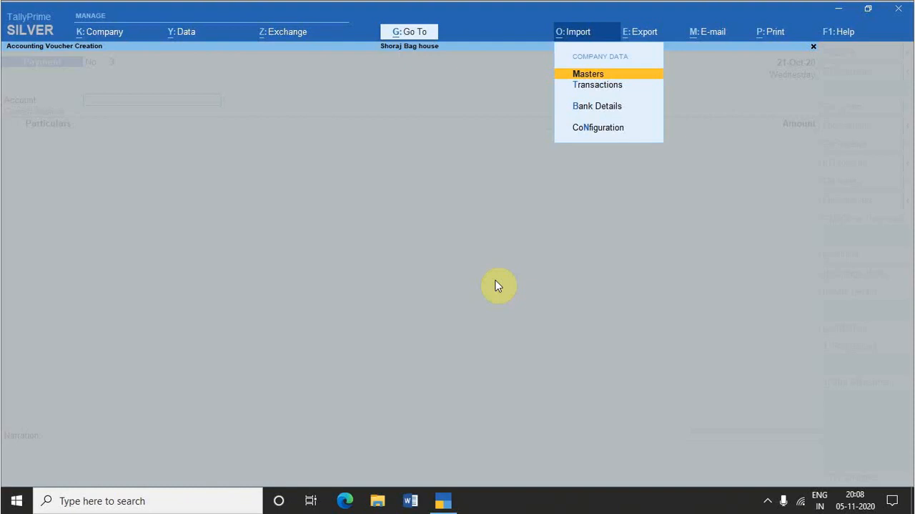
key(Down)
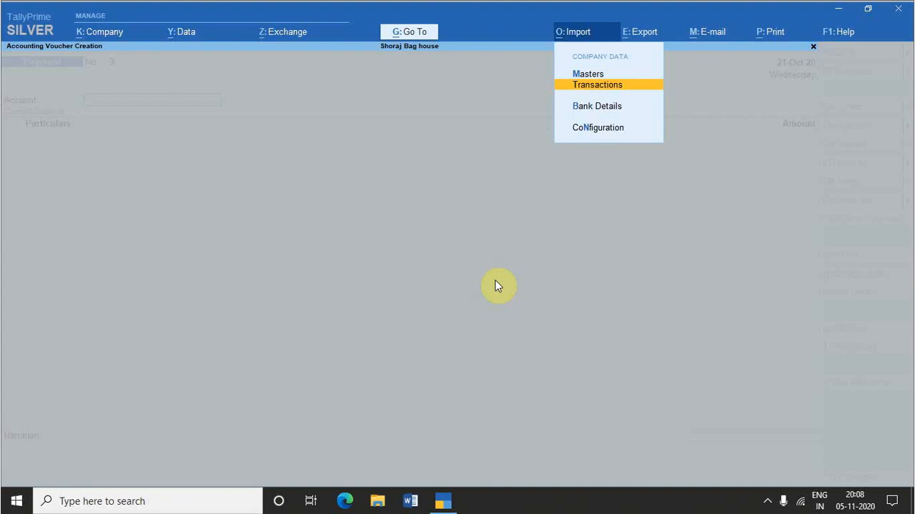
key(Down)
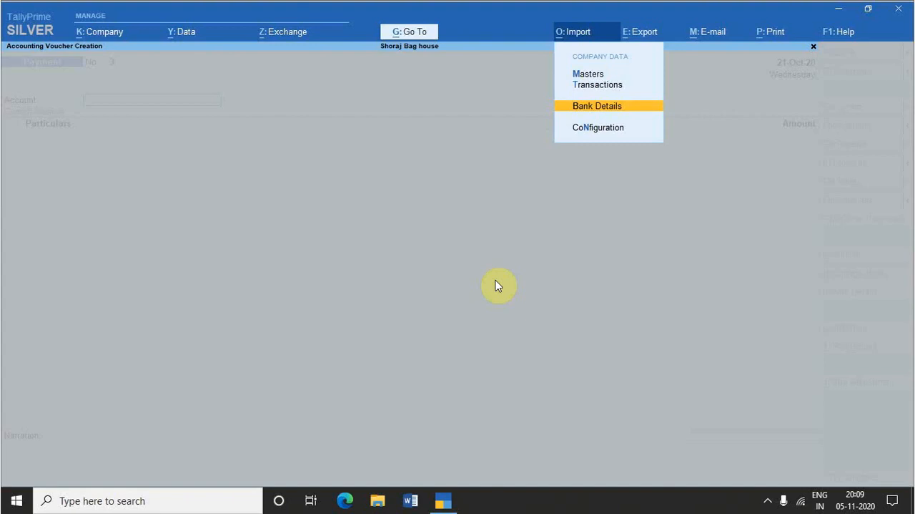
key(Down)
key(Escape)
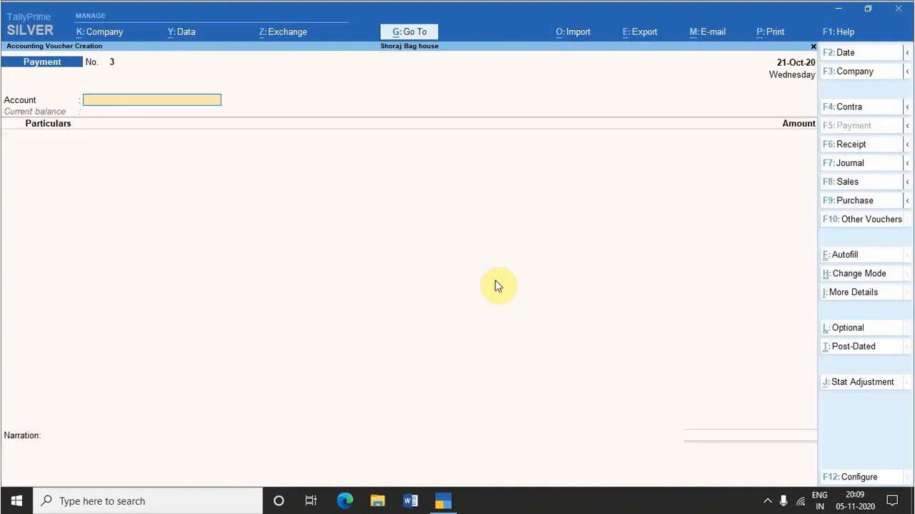
Step: View the e-mail options available for reports from the payment voucher
key(alt+m)
key(alt+m)
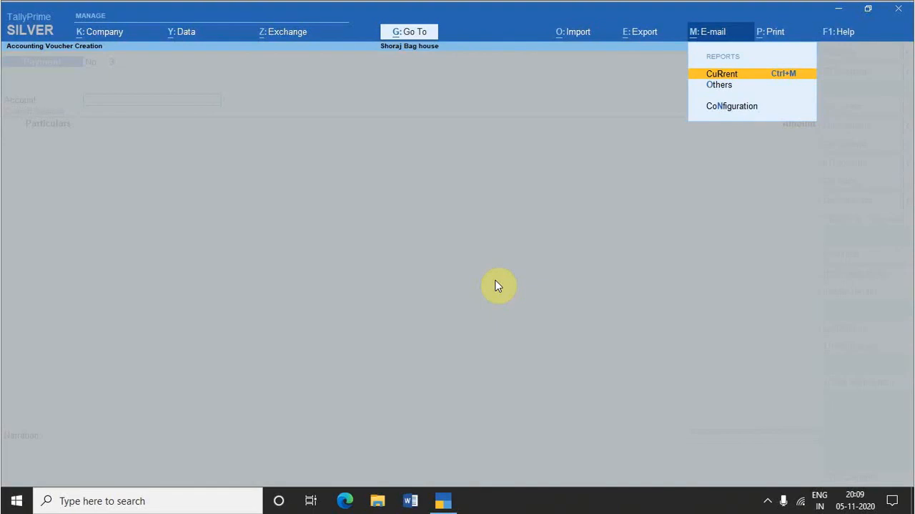
key(Escape)
key(Escape)
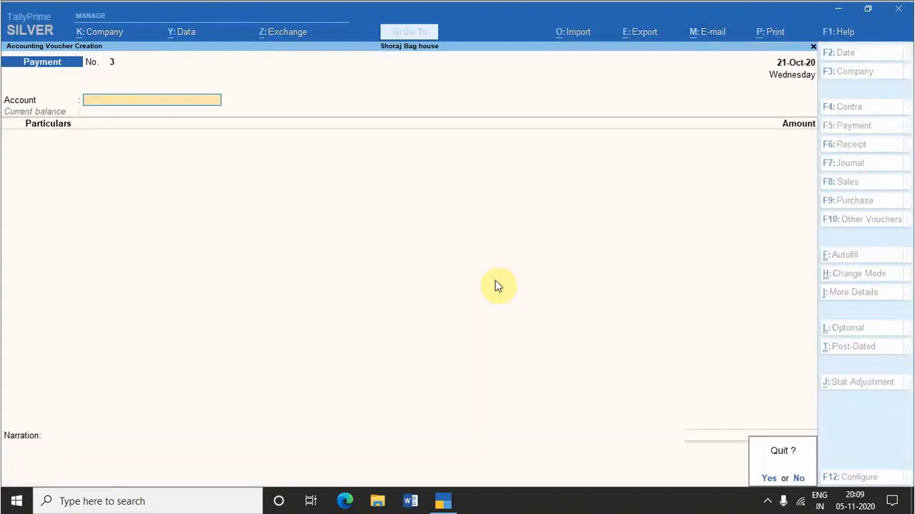
Step: Quit the payment voucher and display the ledger vouchers of Vinayak Trading
key(Return)
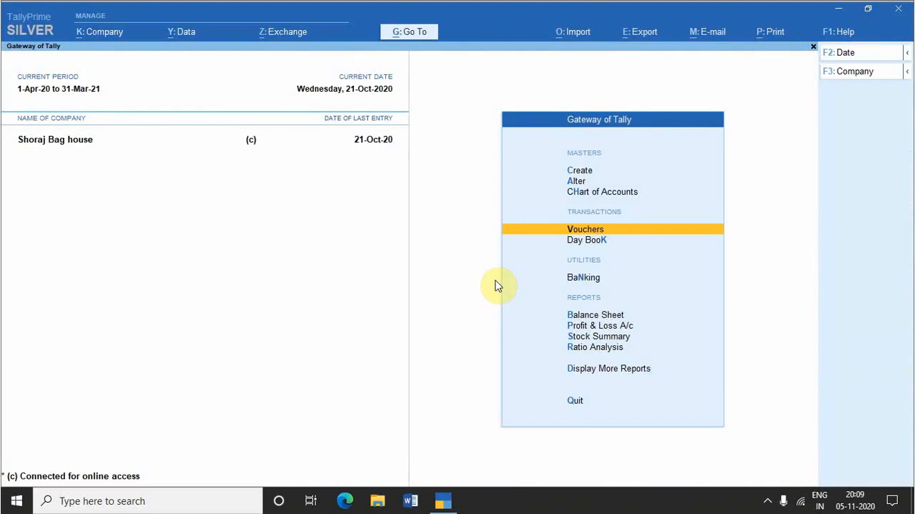
key(d)
key(a)
key(l)
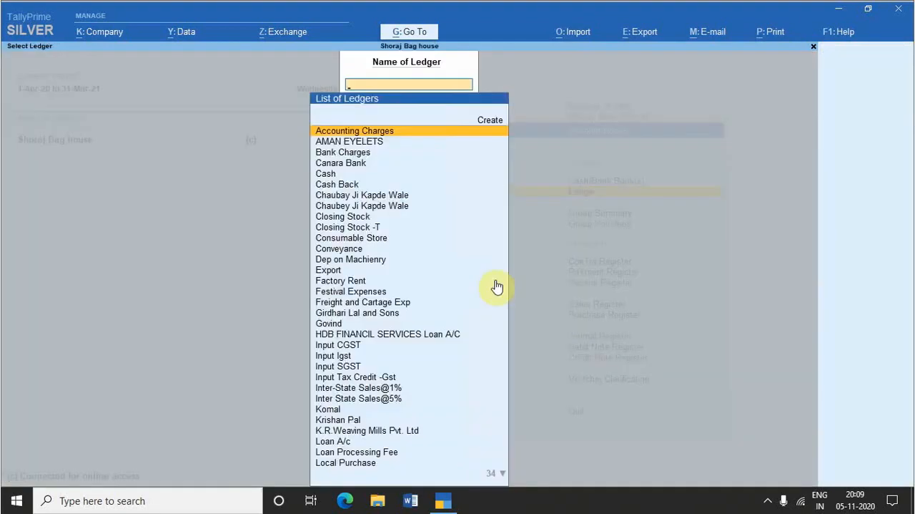
text(An)
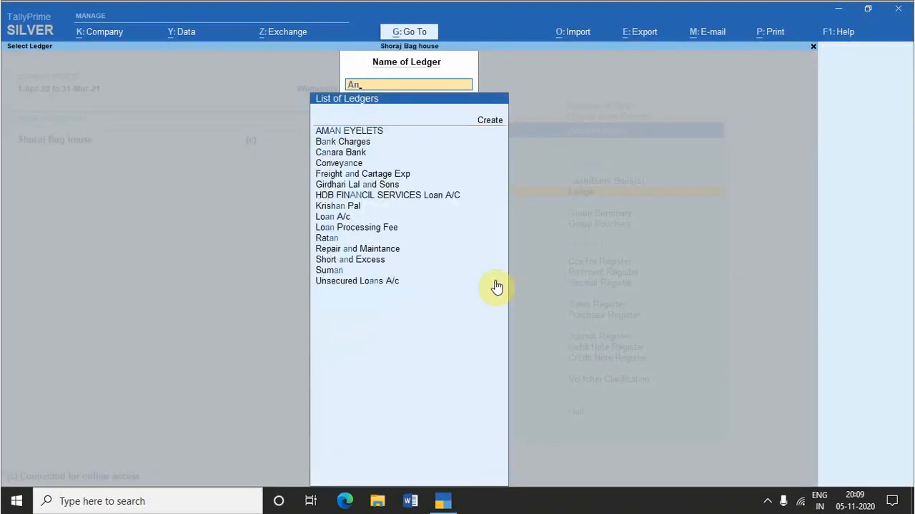
key(BackSpace)
key(BackSpace)
text(V)
key(Return)
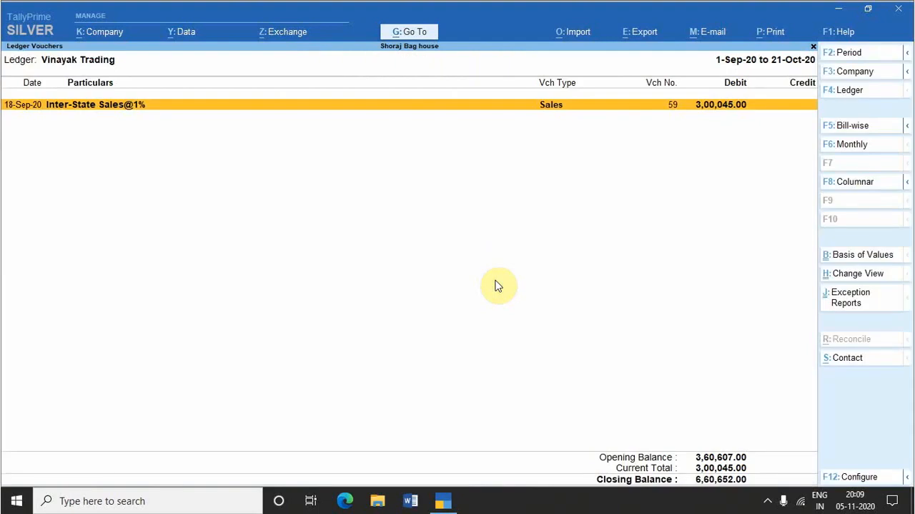
Step: Go through the sender, recipient, subject and message fields for e-mailing the current ledger report, review its settings and cancel
key(alt+m)
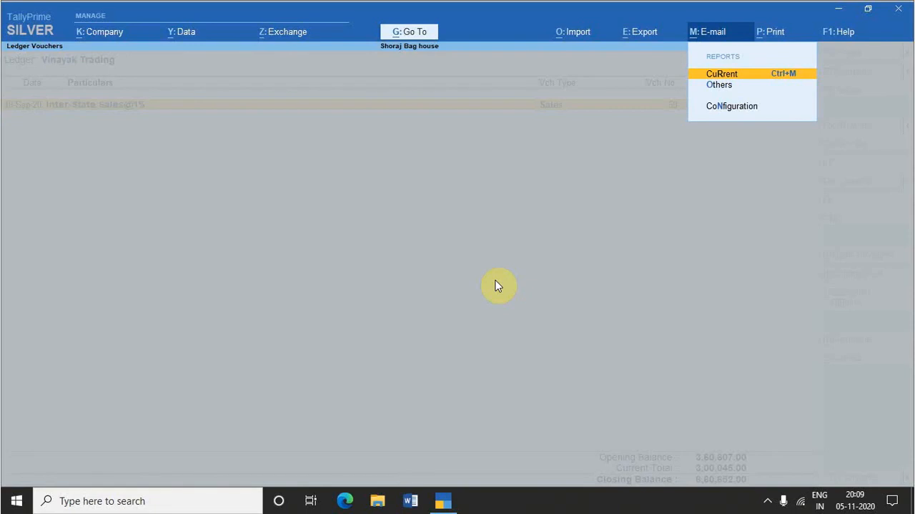
key(Return)
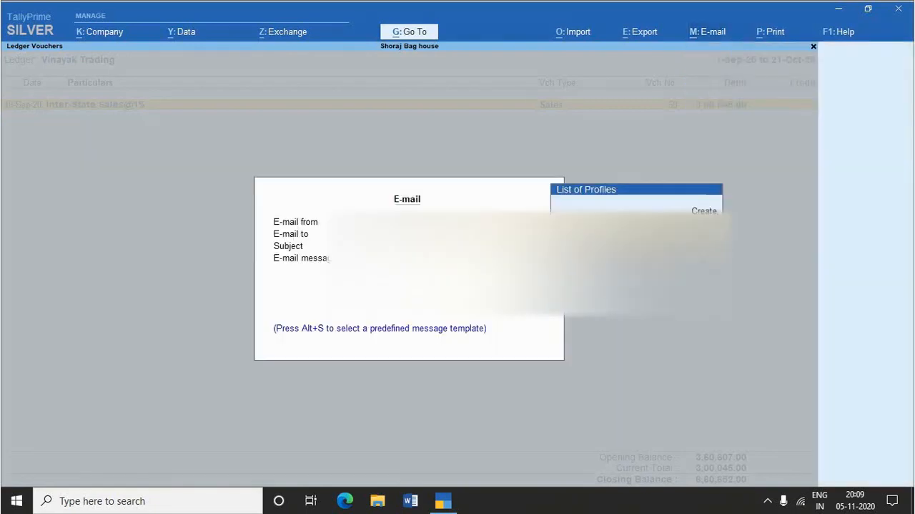
key(Return)
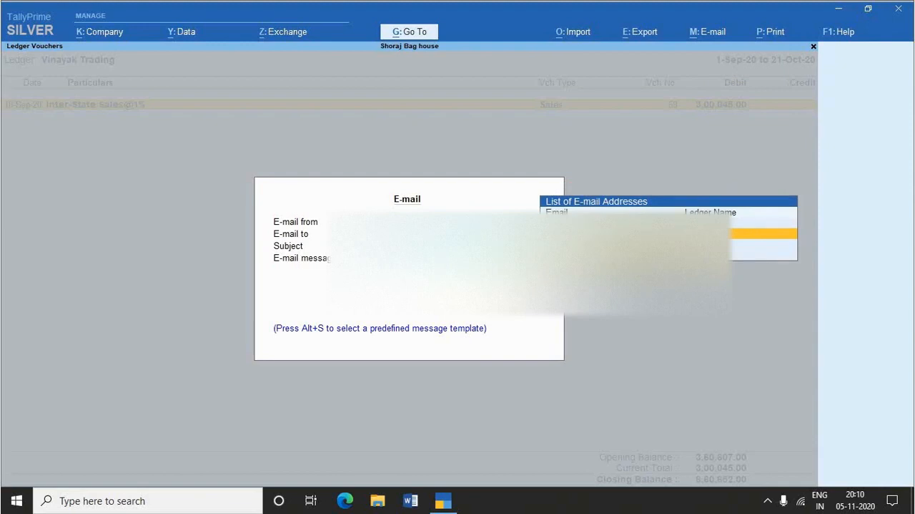
key(Return)
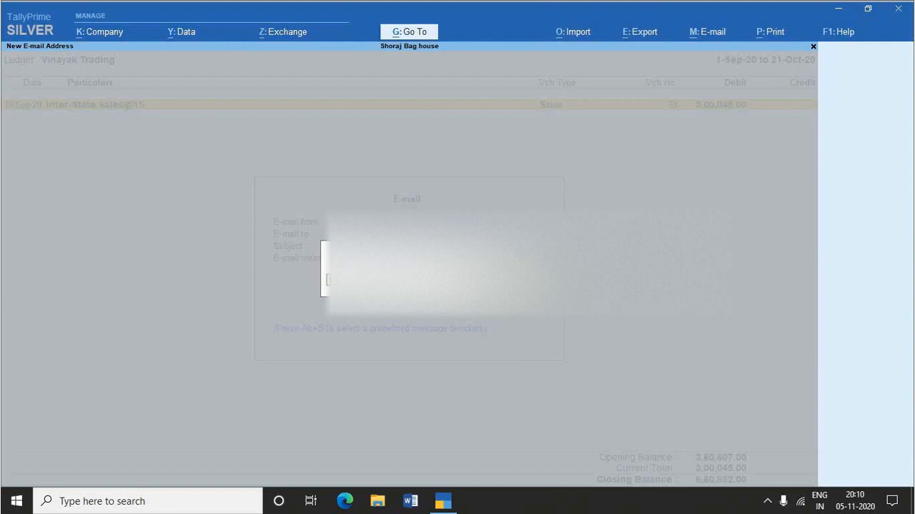
key(Return)
key(Return)
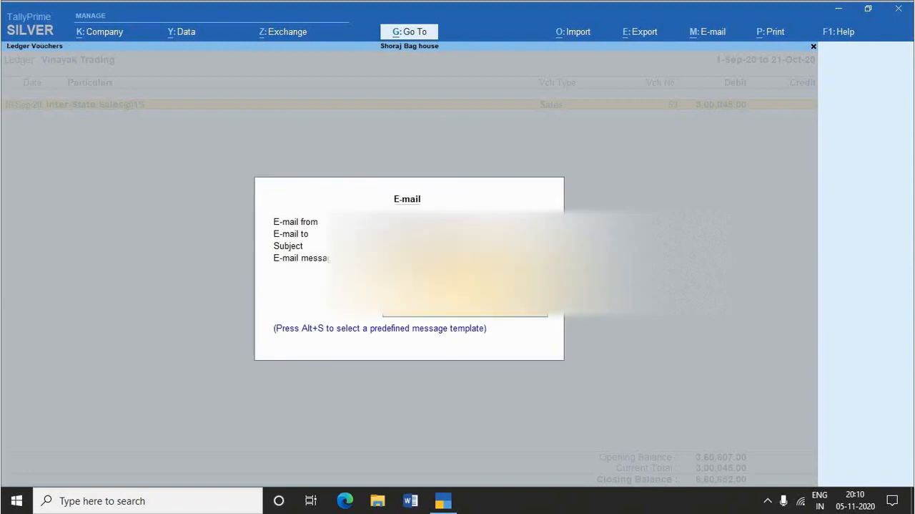
key(Return)
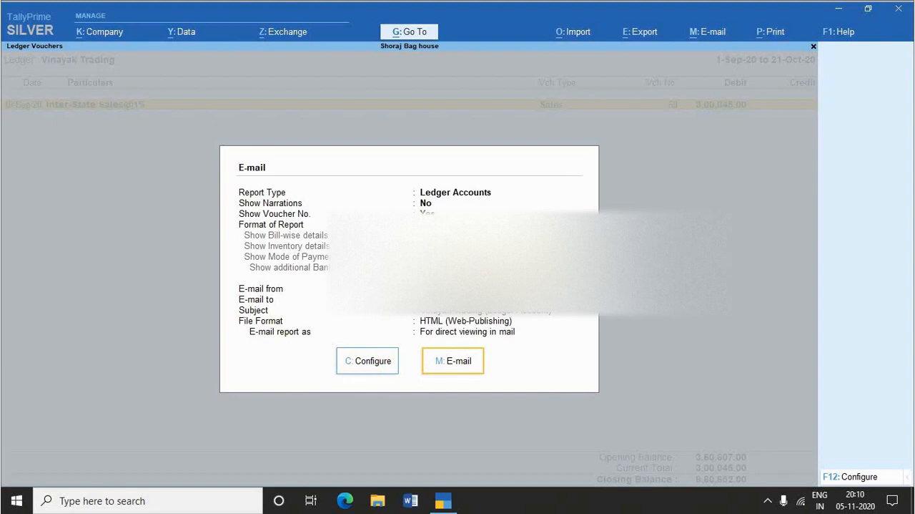
key(Escape)
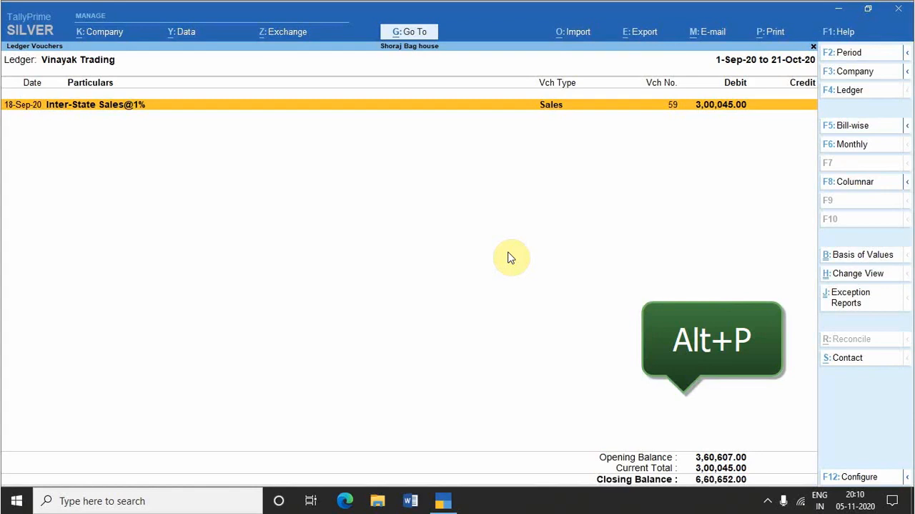
Step: Browse the other reports available for printing, such as ledger accounts, sales vouchers and Day Book, and close the list
key(alt+p)
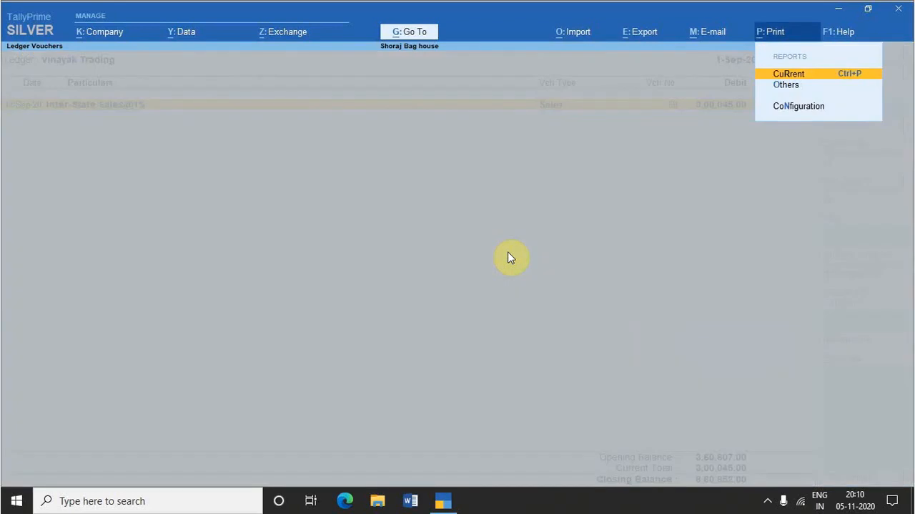
key(Down)
key(Return)
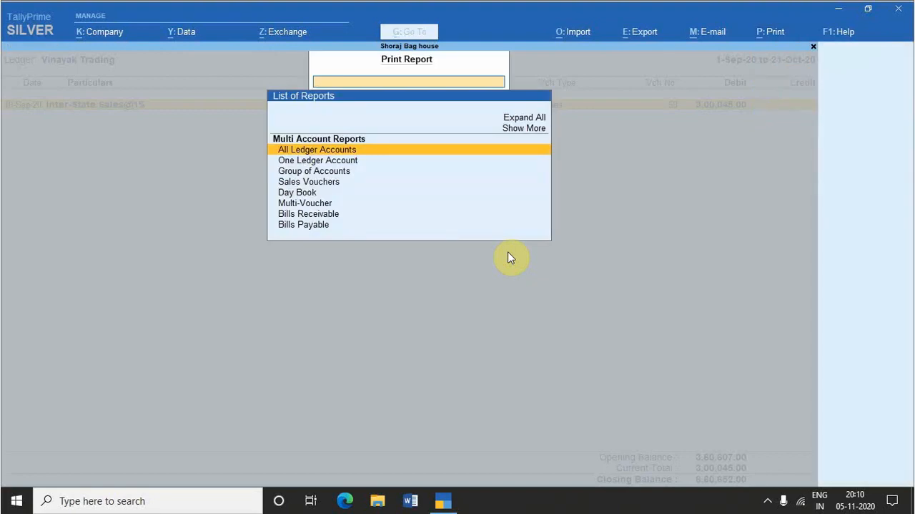
key(Down)
key(Down)
key(Down)
key(Down)
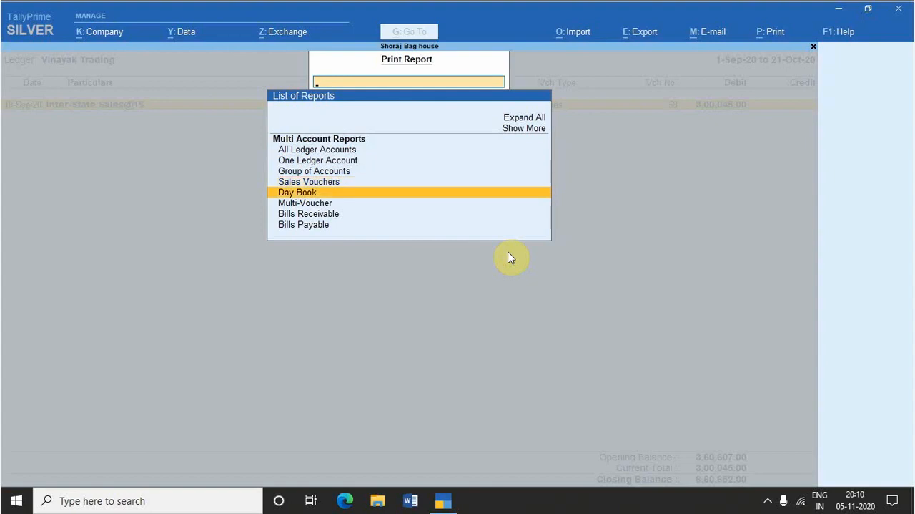
key(Down)
key(Escape)
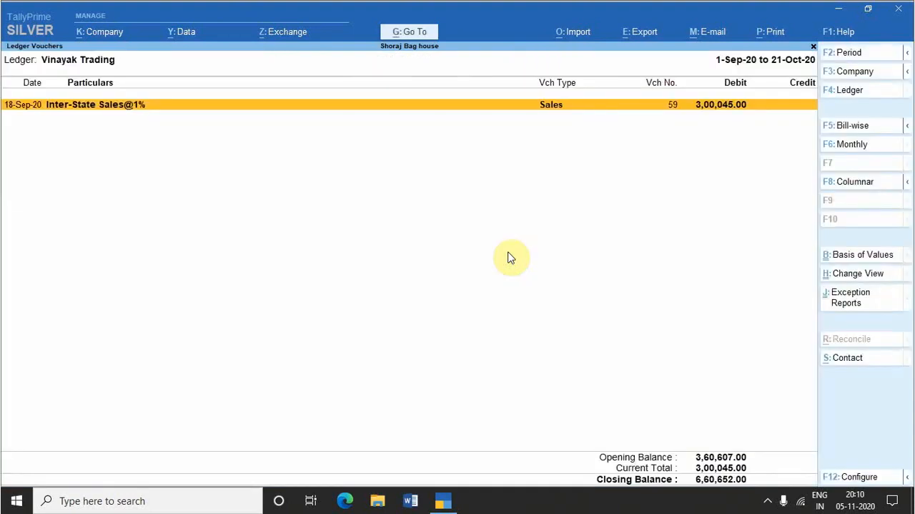
Step: Preview the printout of the current Vinayak Trading ledger report and zoom in on it
key(alt+p)
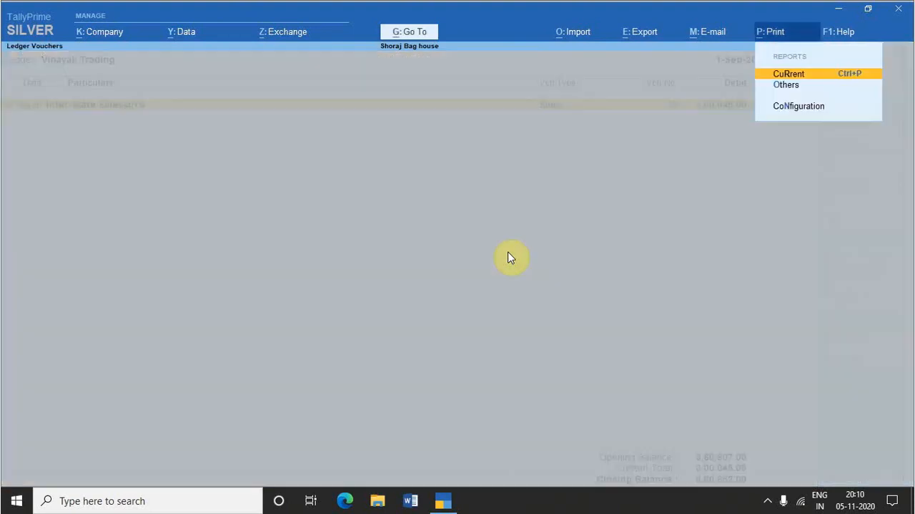
key(Return)
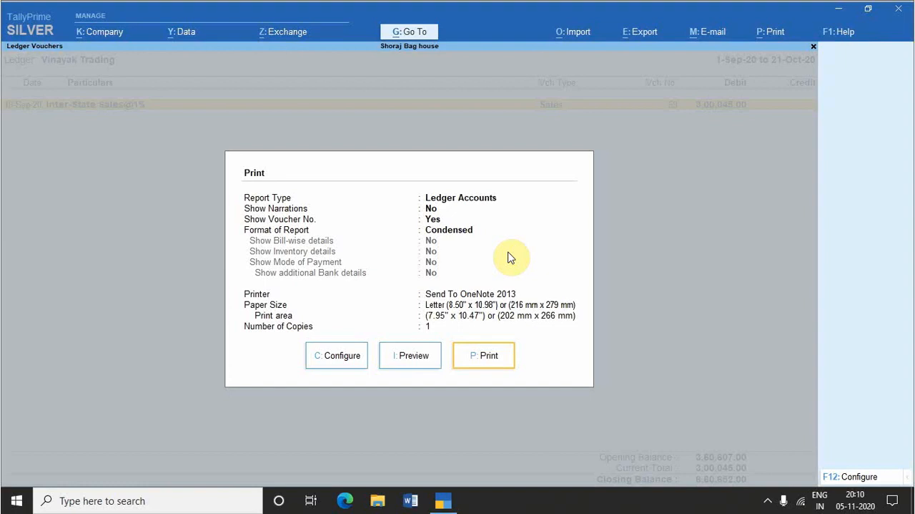
key(i)
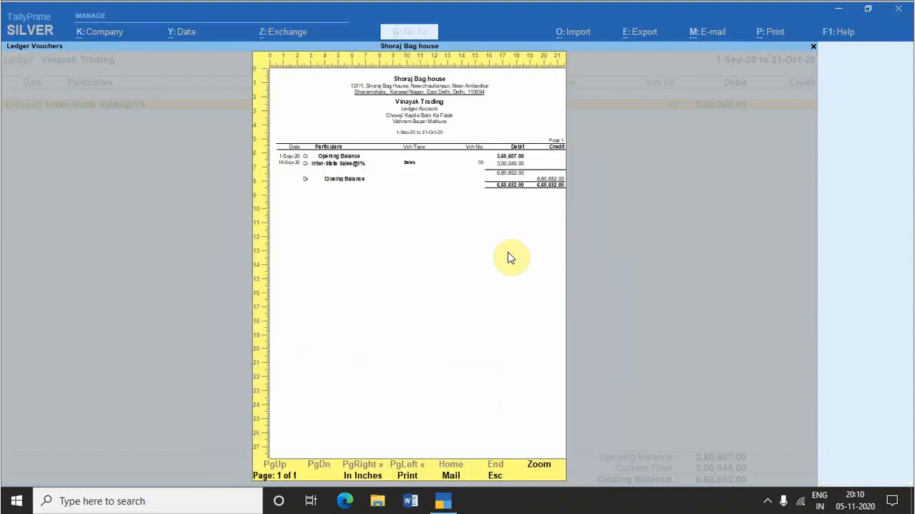
key(alt+z)
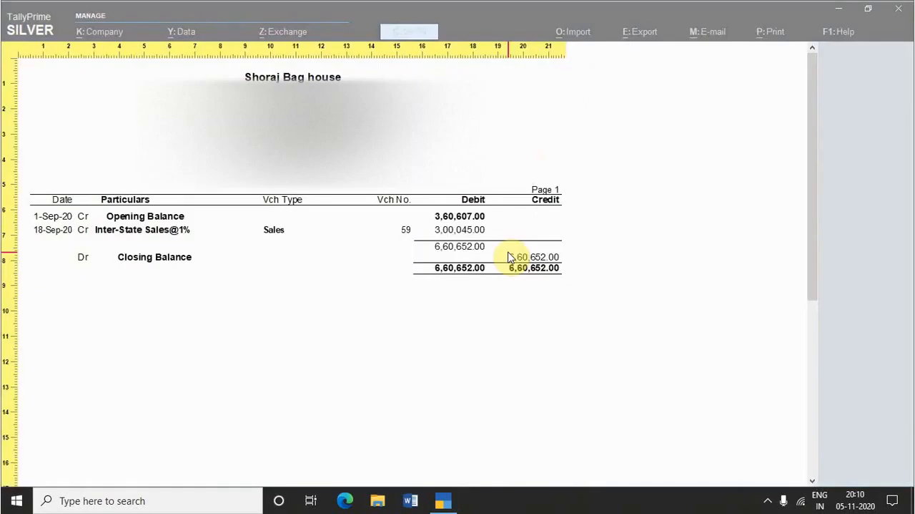
Step: Leave the print preview, look over the print configuration of the Vinayak Trading ledger report and return to its ledger vouchers
key(alt+z)
key(Escape)
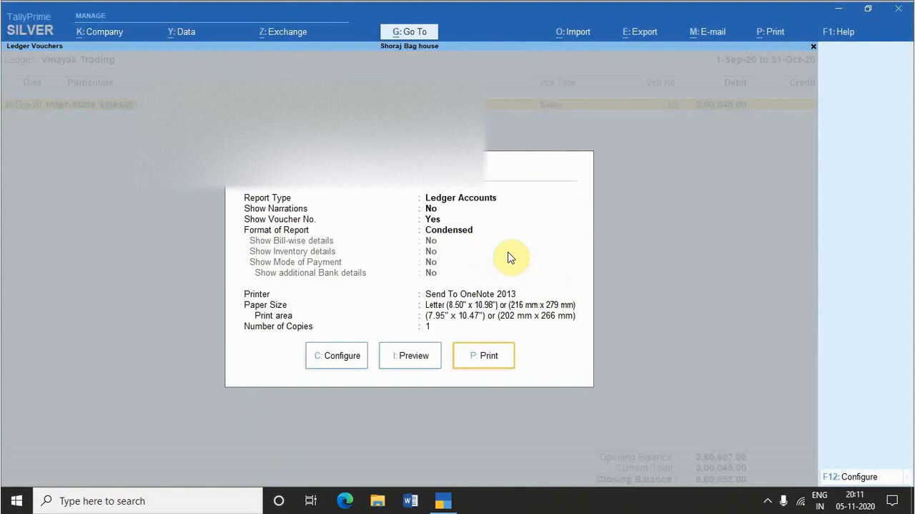
key(c)
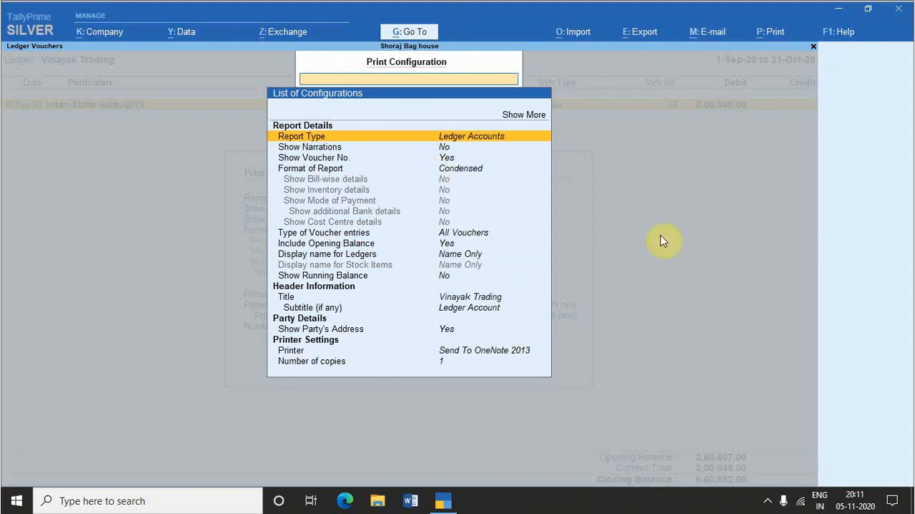
key(Escape)
key(Escape)
Step: Start exporting the current ledger report and go through its export configuration down to the File Format setting
key(alt+e)
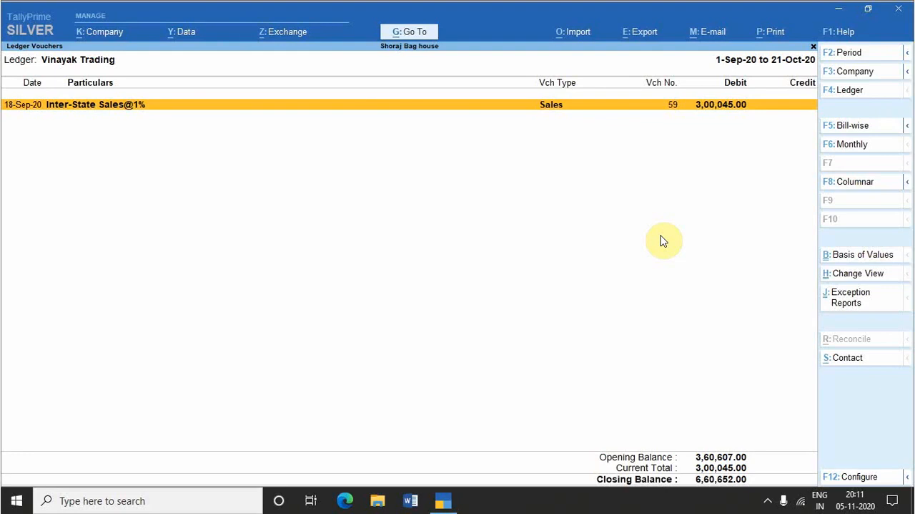
key(alt+e)
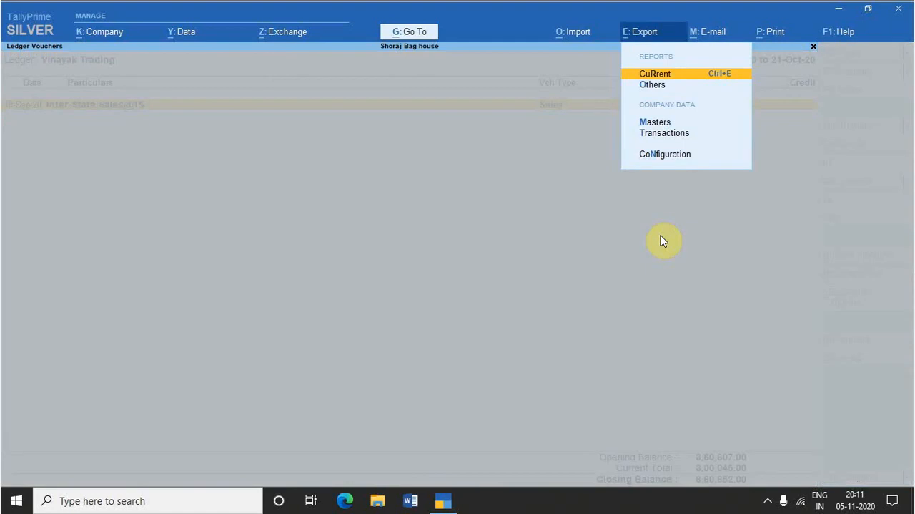
key(Return)
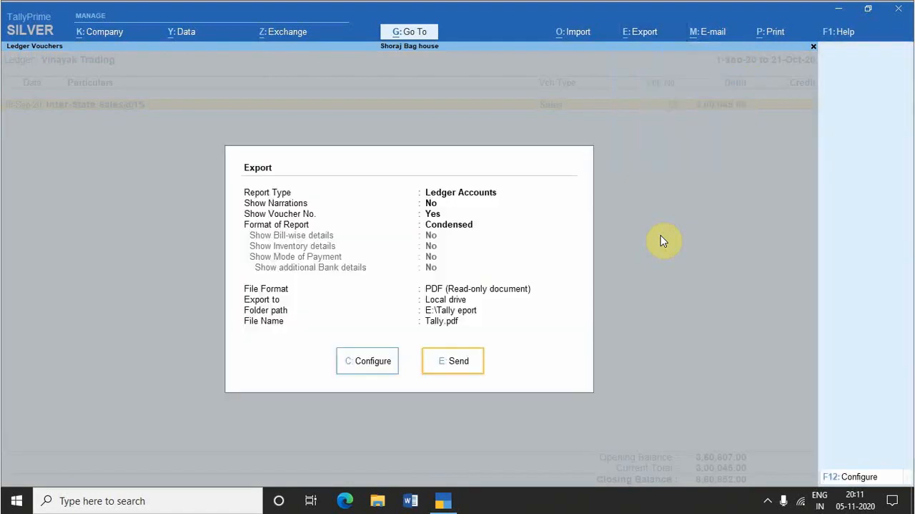
key(c)
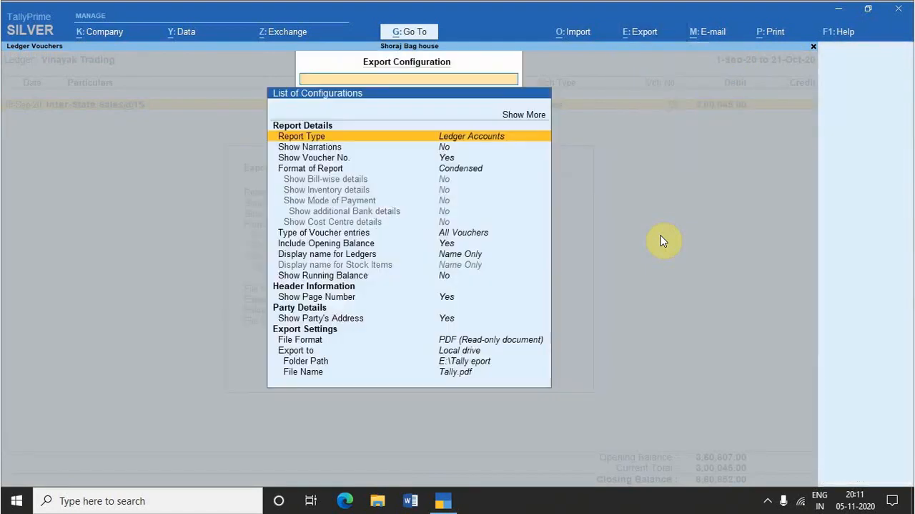
key(Down)
key(Down)
key(Down)
key(Down)
key(Down)
key(Down)
key(Down)
key(Down)
key(Down)
key(Down)
key(Down)
key(Down)
key(Down)
key(Down)
key(Down)
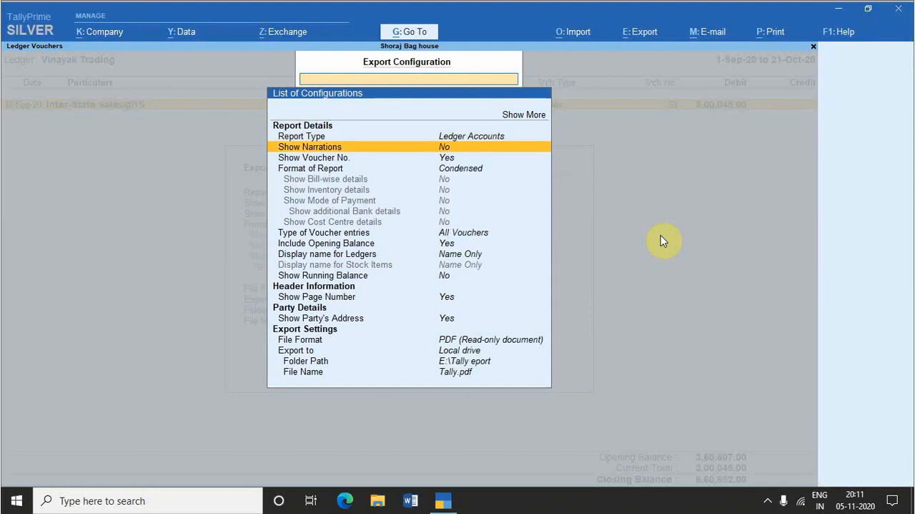
key(Down)
key(Down)
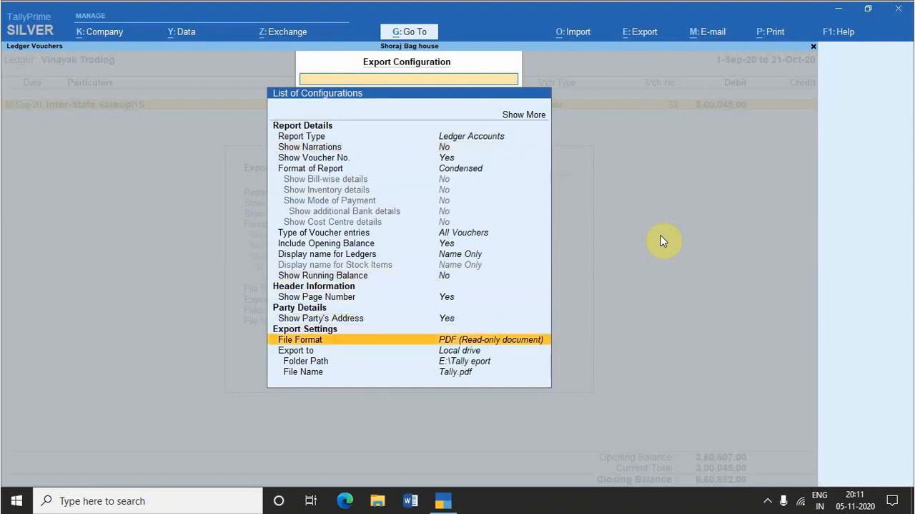
Step: Look through the available export file formats, from ASCII to XML, and cancel the export of the ledger report
key(Return)
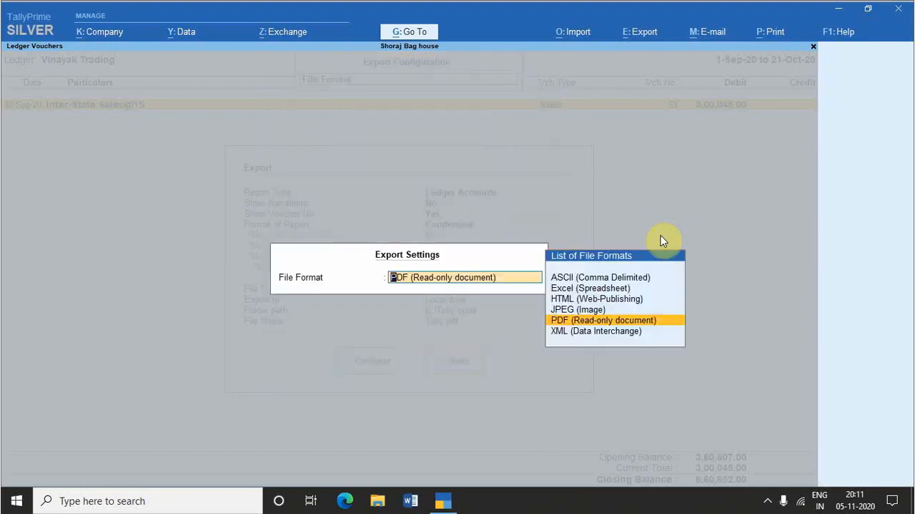
key(Up)
key(Up)
key(Up)
key(Up)
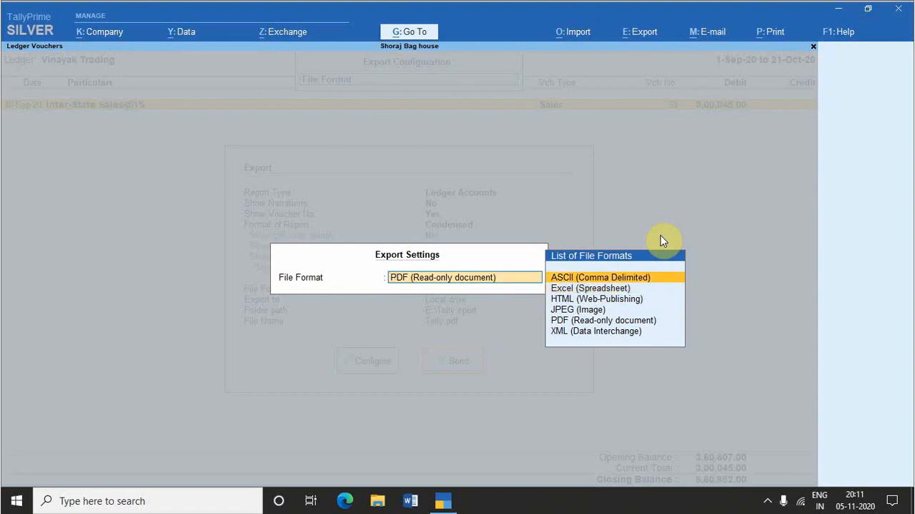
key(Down)
key(Down)
key(Down)
key(Down)
key(Down)
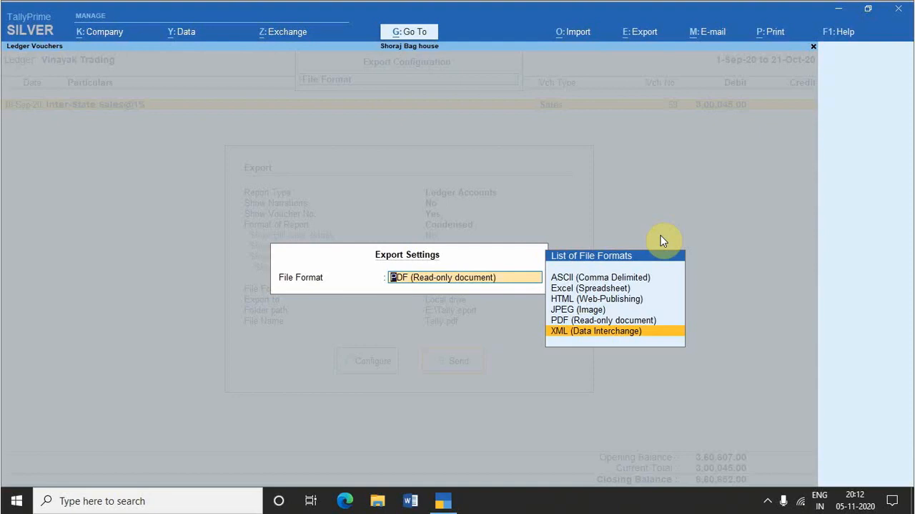
key(Escape)
key(Escape)
key(Escape)
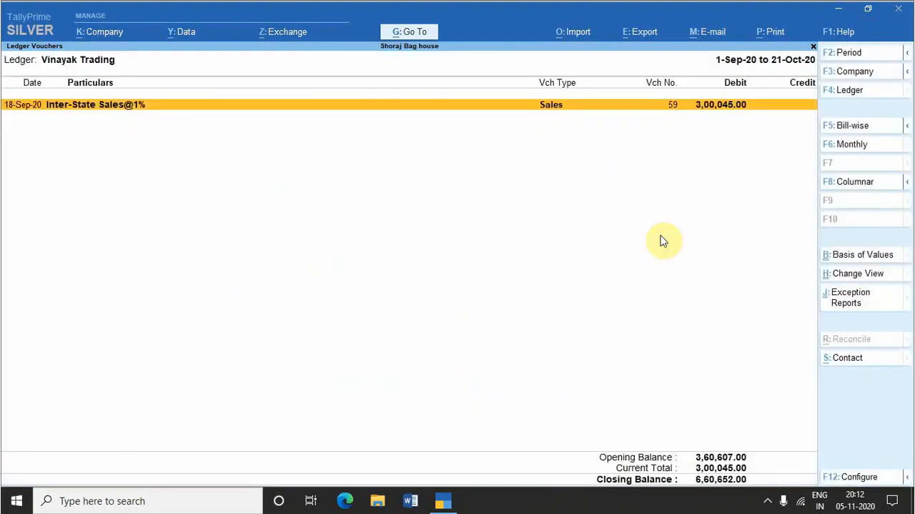
Step: Return to the Gateway of Tally and accept English as the display language
key(Escape)
key(ctrl+k)
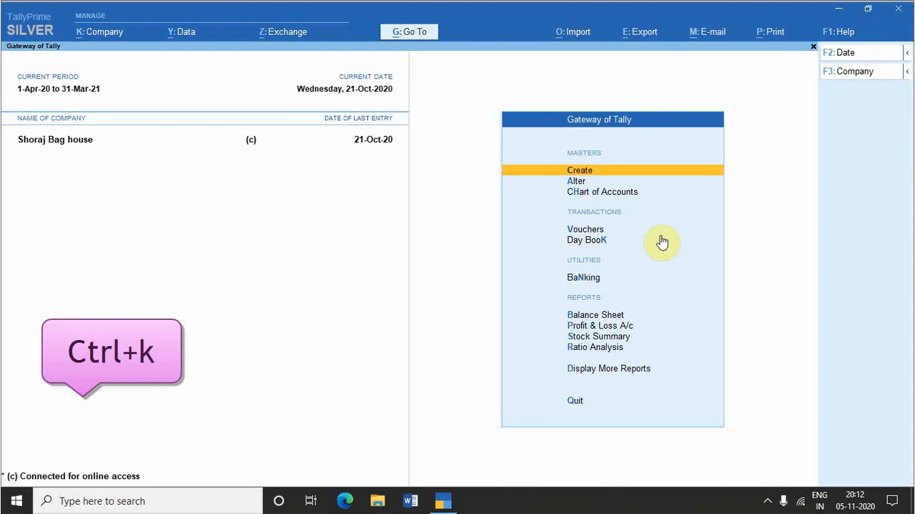
key(ctrl+k)
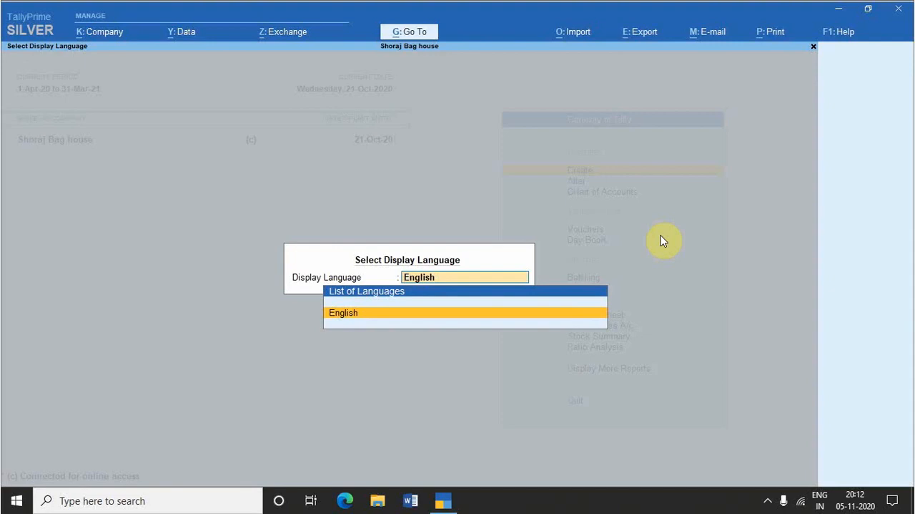
key(Return)
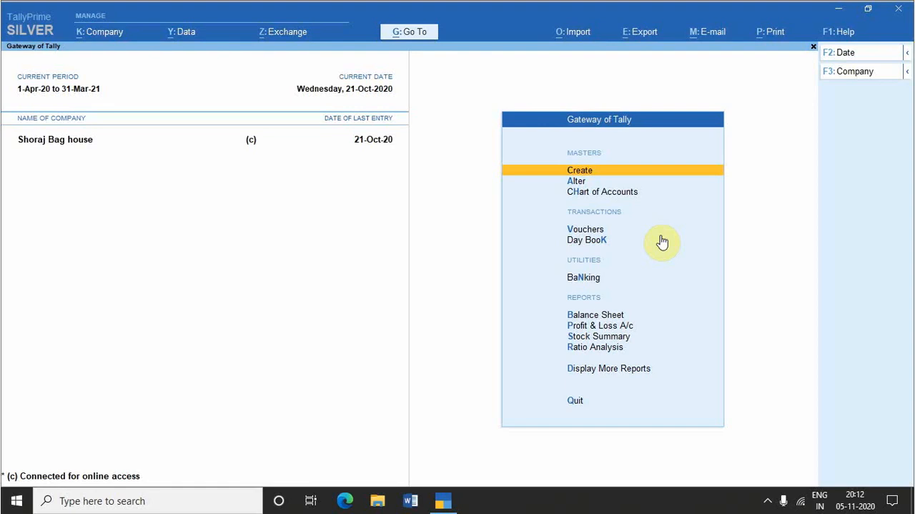
Step: Set the data entry language to Hindi
key(ctrl+w)
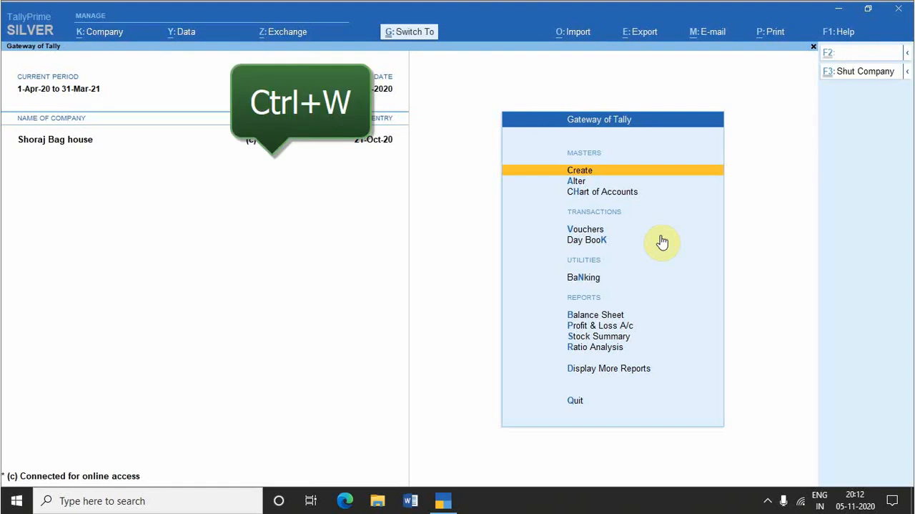
key(ctrl+w)
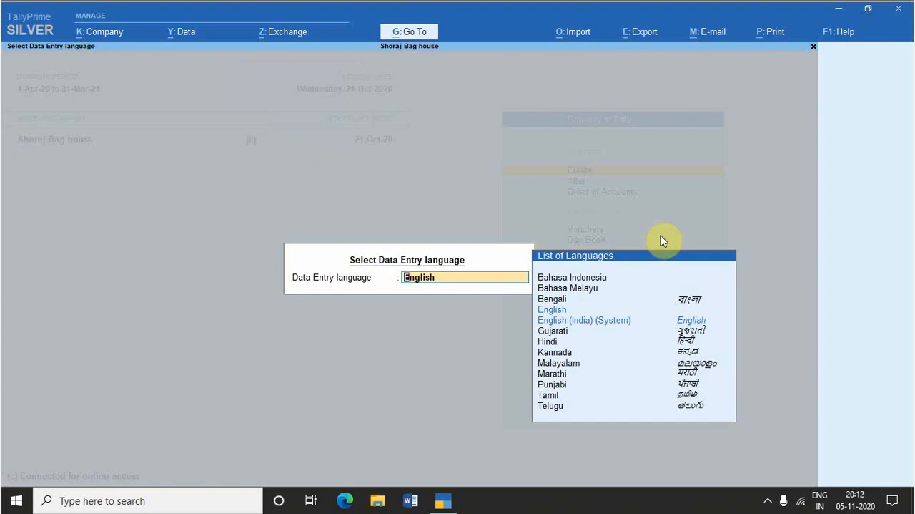
key(Down)
key(Down)
key(Down)
key(Down)
key(Up)
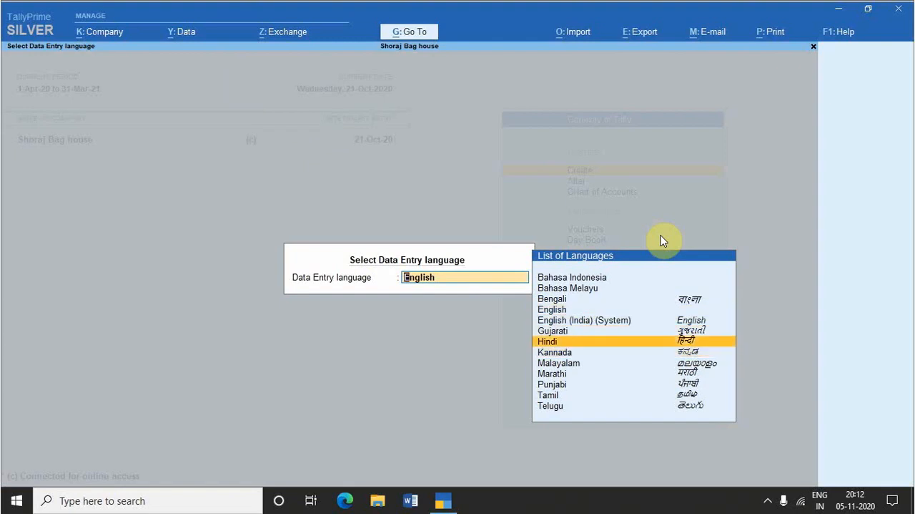
key(Return)
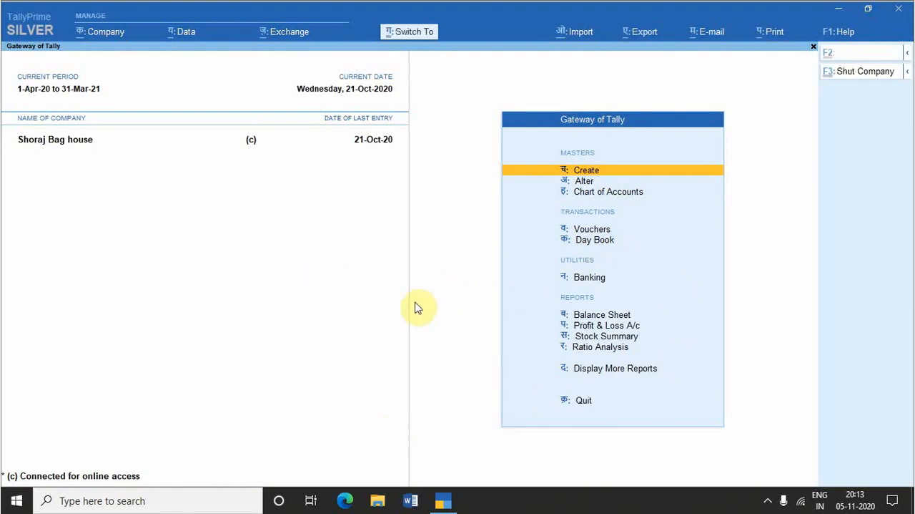
Step: Switch the data entry language back to English
key(ctrl+k)
key(Up)
key(Up)
key(Up)
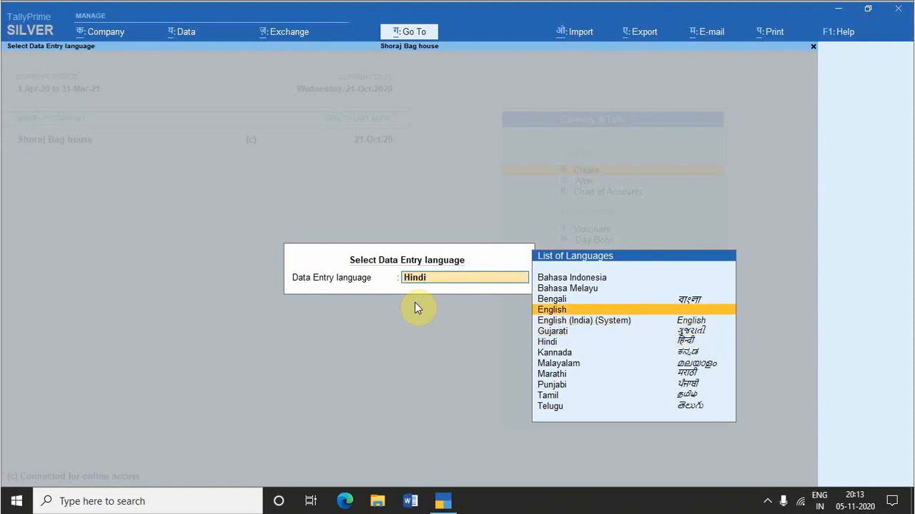
key(Return)
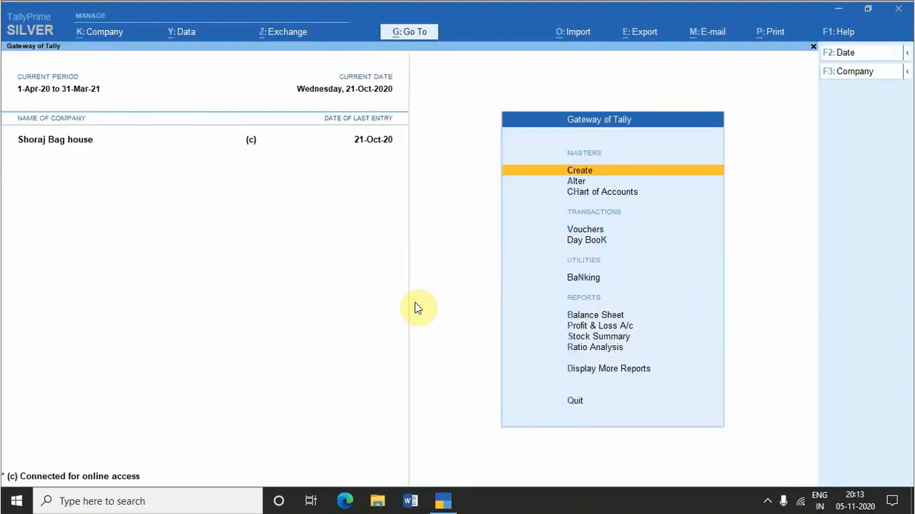
Step: Drill down from the Balance Sheet to the Inter-State Sales@1% ledger vouchers and try inserting a voucher before the last 18-Sep-20 entry
key(b)
key(alt+i)
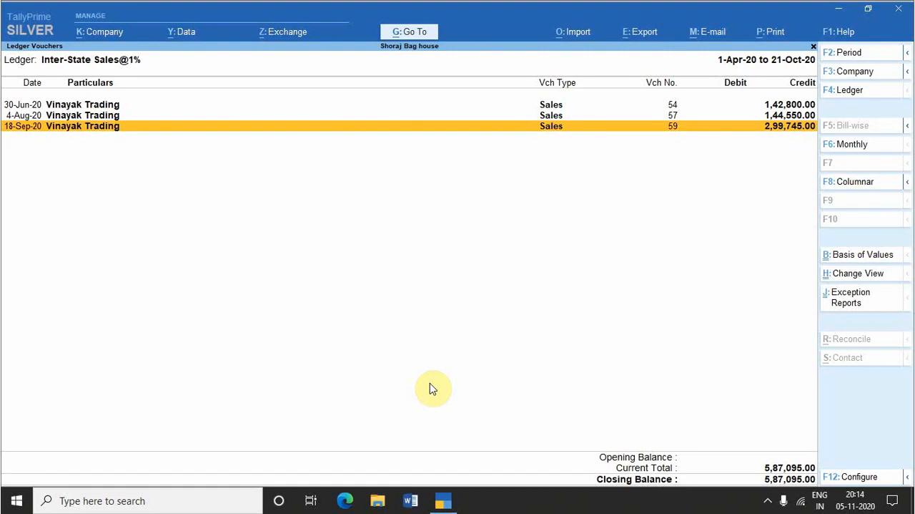
key(alt+i)
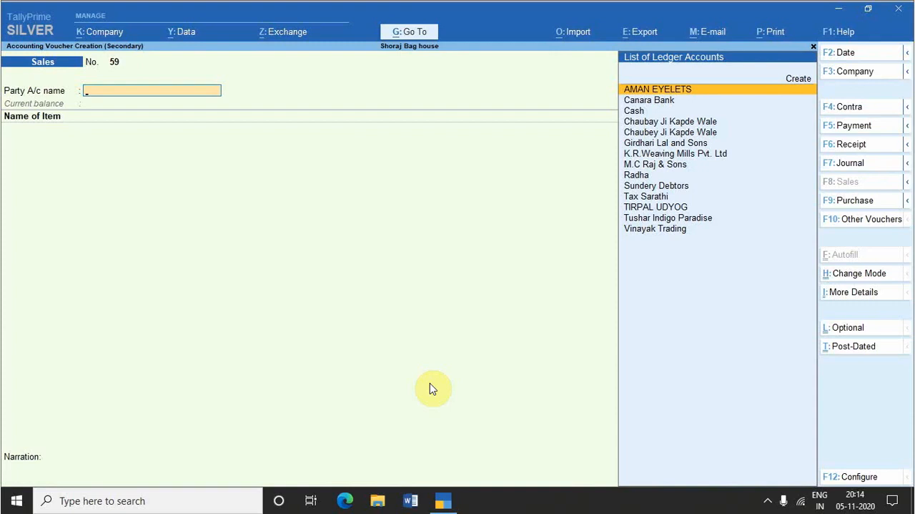
key(Escape)
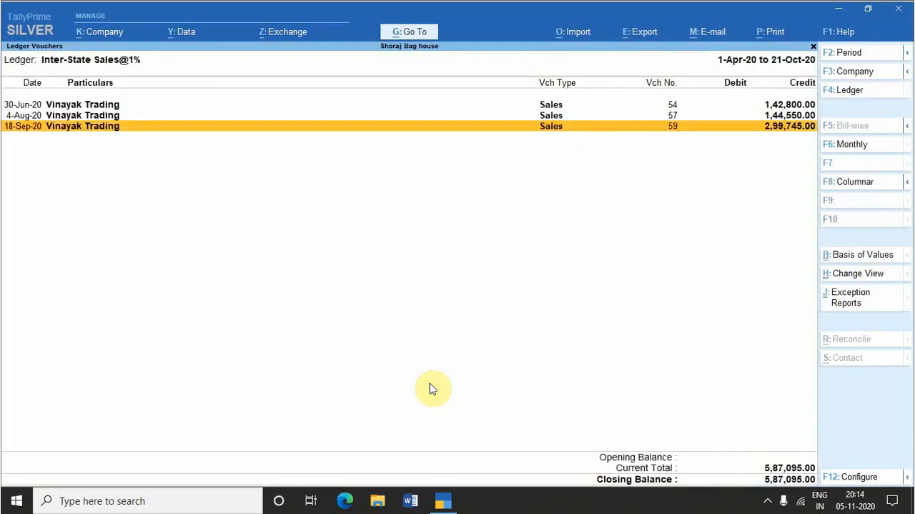
Step: Insert a sales voucher before the selected 18-Sep-20 entry, choose AMAN EYELETS as the party and go through its dispatch and party details
key(alt+i)
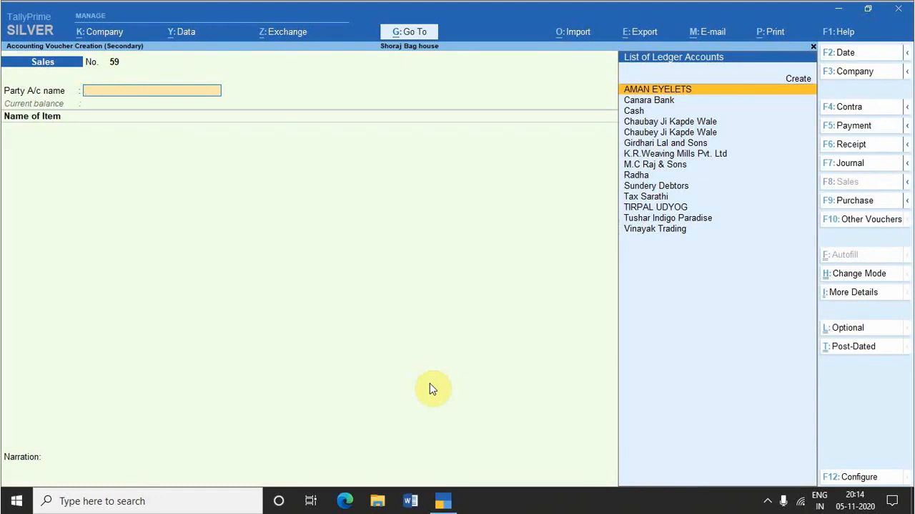
key(Return)
key(Return)
key(Return)
key(Return)
key(Return)
key(Return)
key(Return)
key(Return)
key(Return)
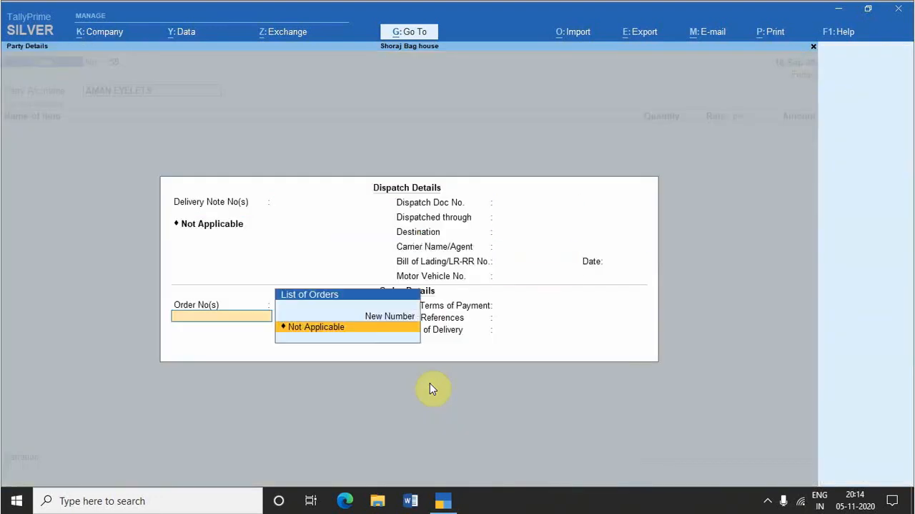
key(Return)
key(Return)
key(Return)
key(Return)
key(Return)
key(Return)
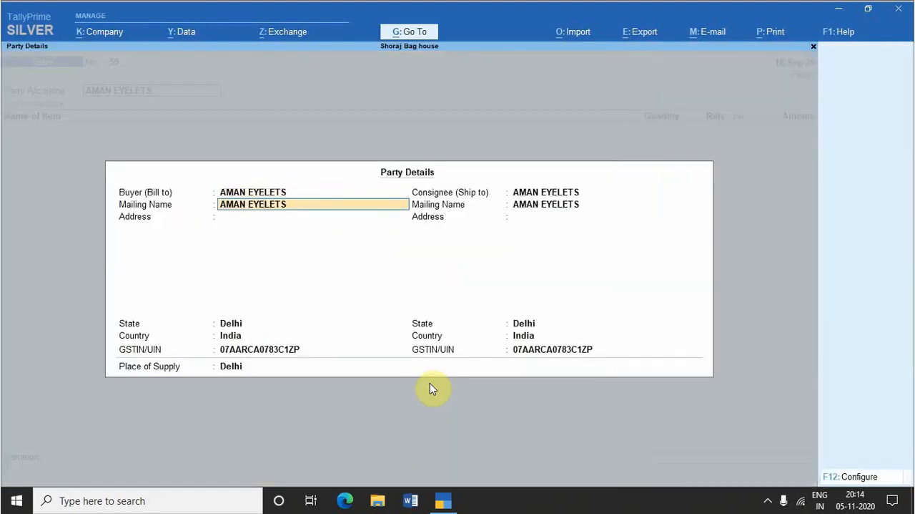
key(ctrl+a)
key(BackSpace)
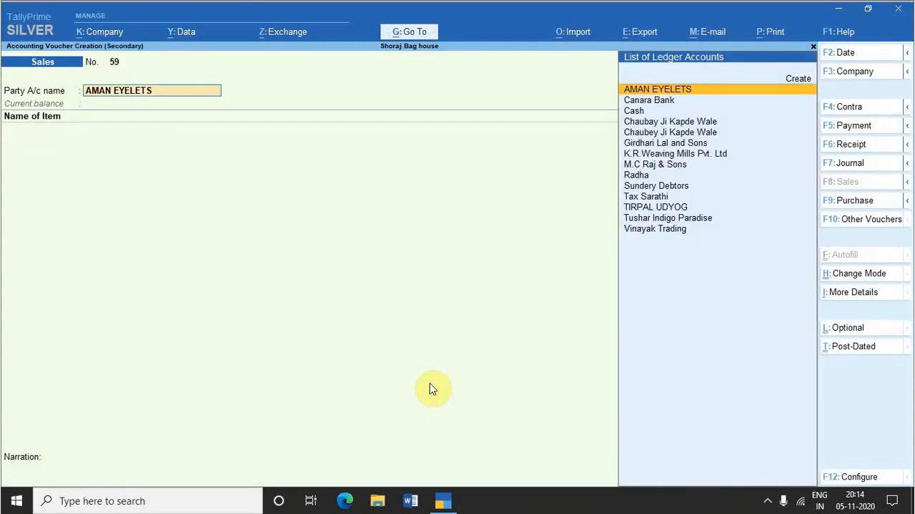
Step: Change the party account to Vinayak Trading and save the inserted sales voucher with a sales amount of 360.00
text(Vin)
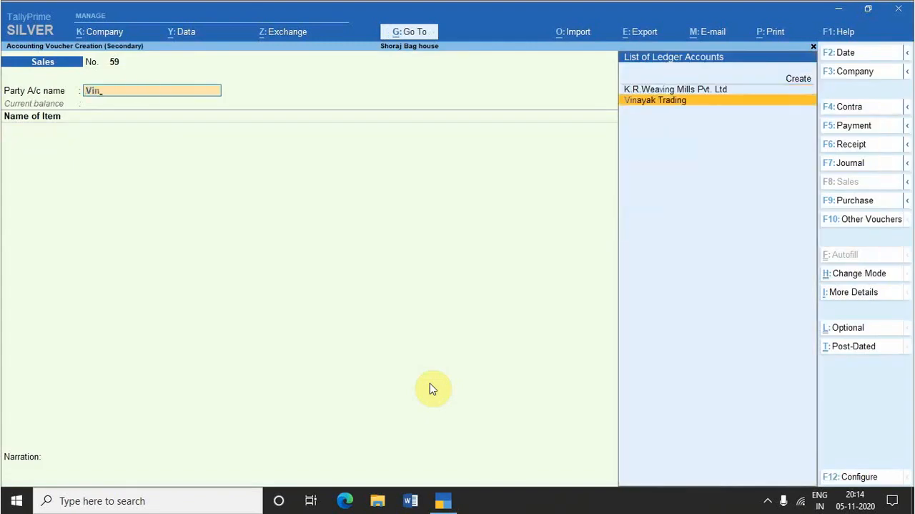
key(Return)
text(s)
key(BackSpace)
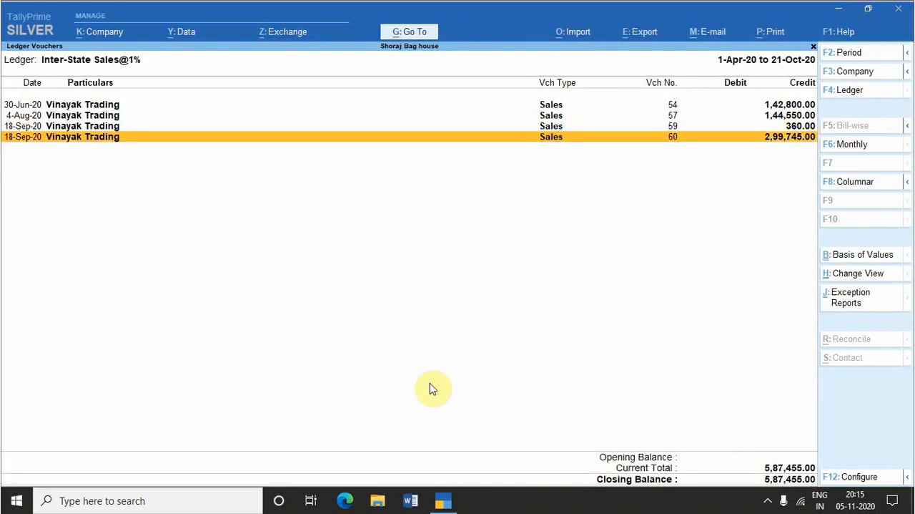
Step: Duplicate the last 18-Sep-20 sales voucher of Vinayak Trading, for 2,99,745.00, and save the copy
key(alt+2)
key(alt)
key(alt+2)
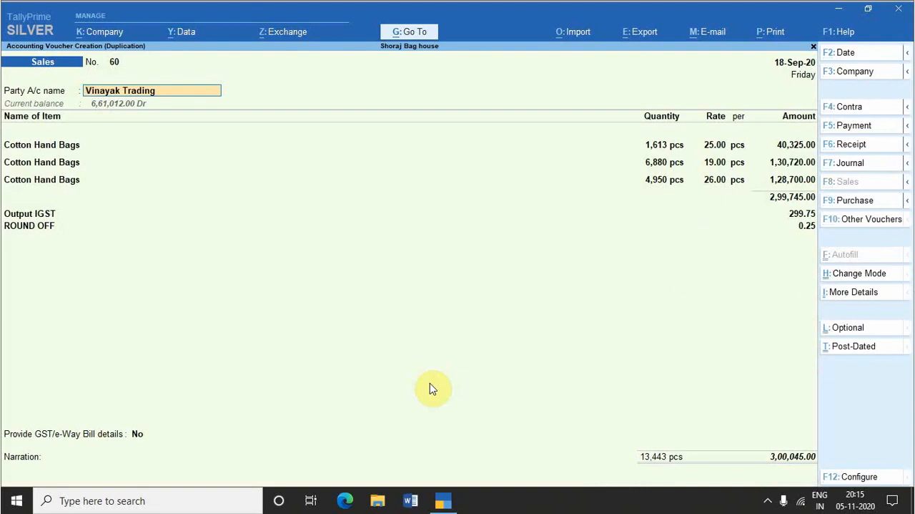
key(ctrl)
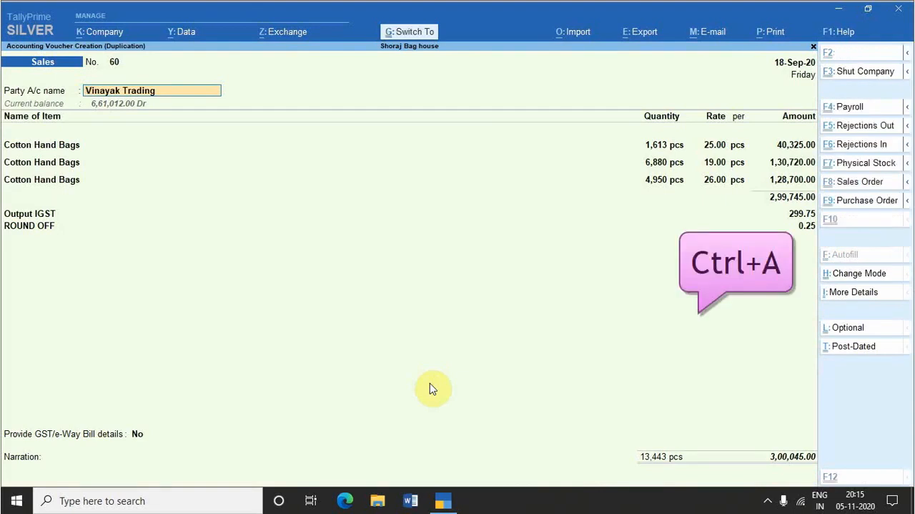
key(ctrl+a)
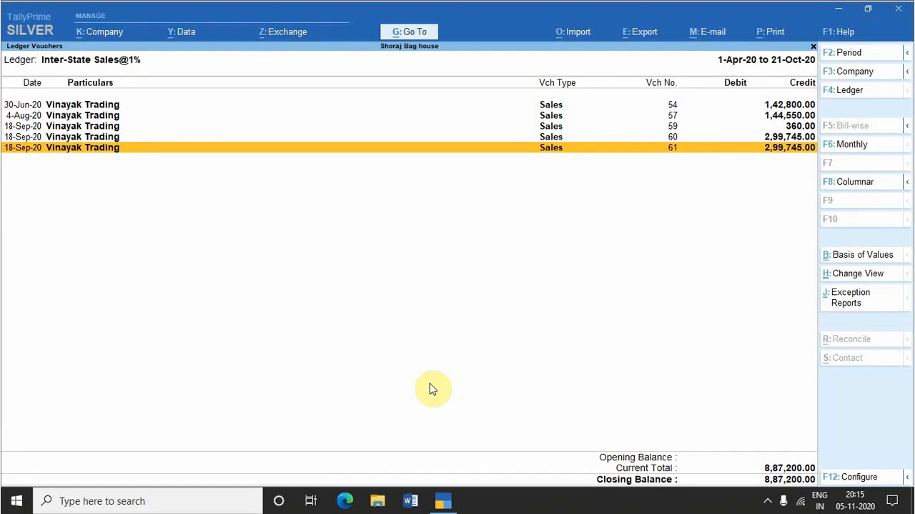
Step: Delete the last 18-Sep-20 sales voucher, No. 61, from the Inter-State Sales@1% ledger
key(alt+d)
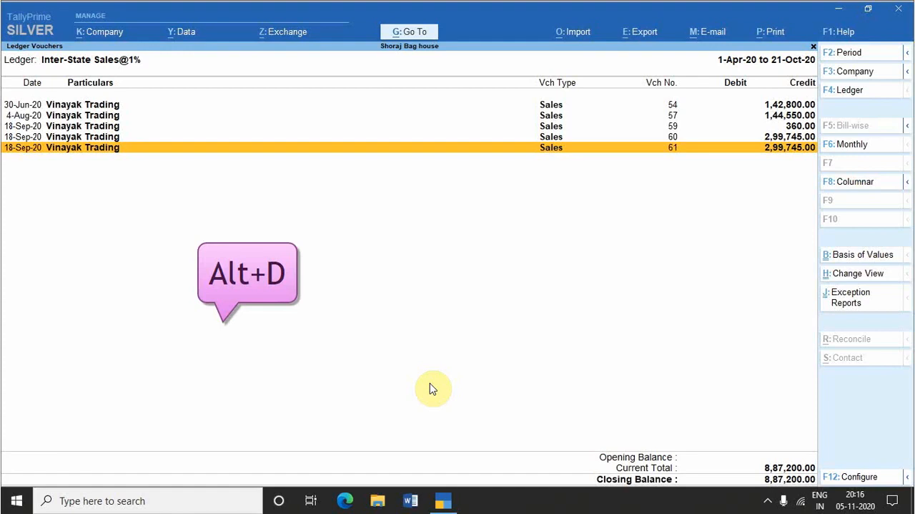
key(alt+d)
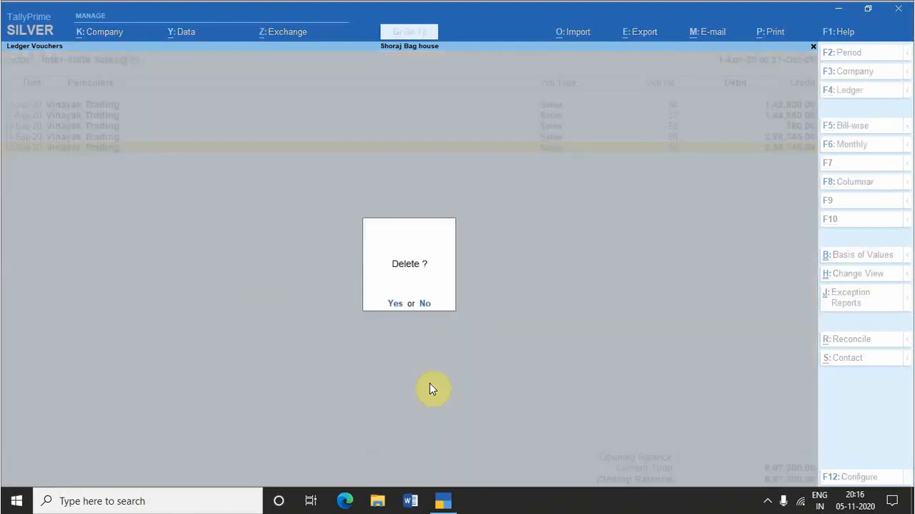
key(y)
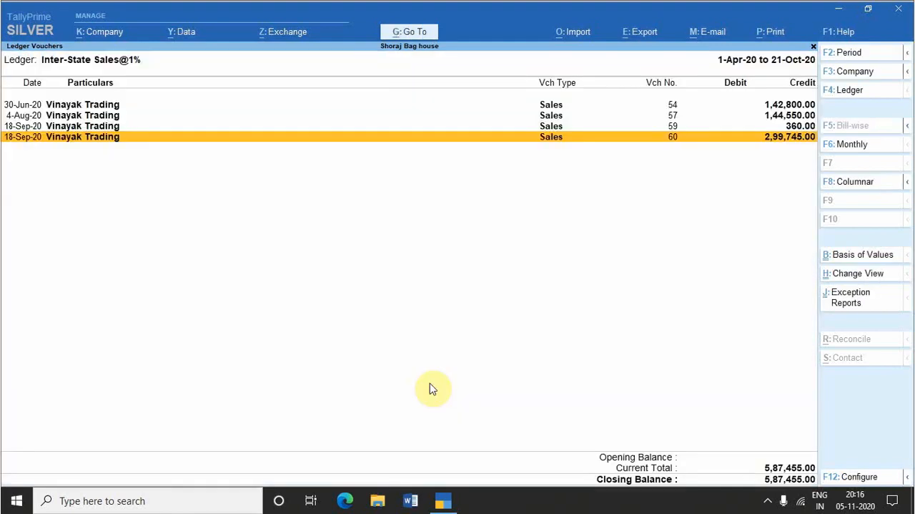
Step: Add a sales voucher after the selected 18-Sep-20 entry with Cash as the party, accepting its dispatch and party details
key(alt+a)
key(alt+a)
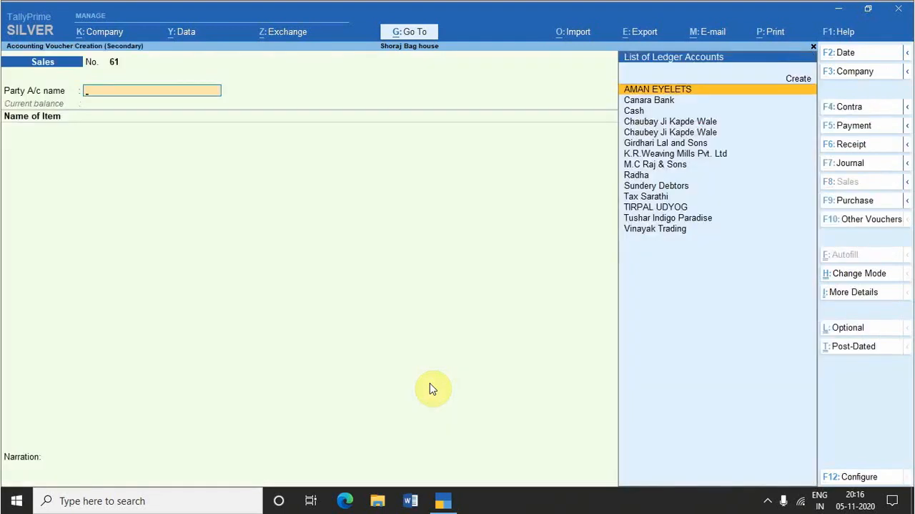
key(Down)
key(Down)
key(Return)
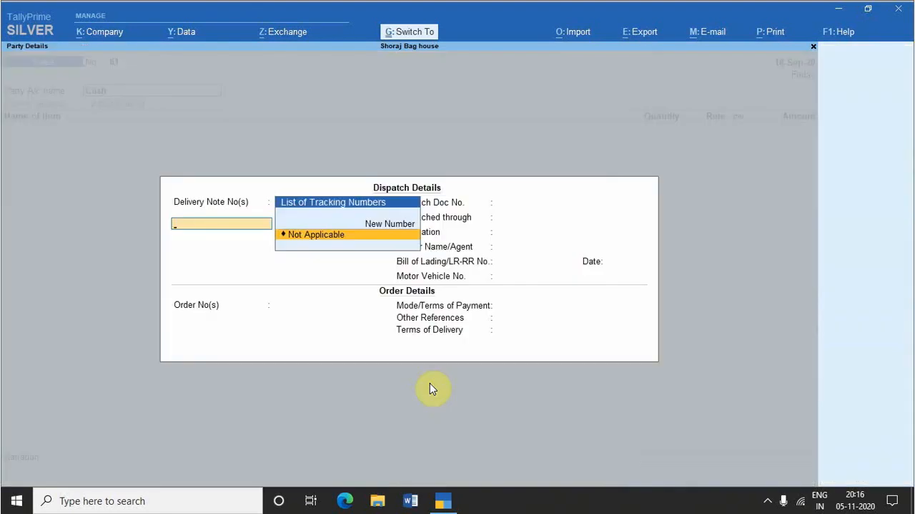
key(ctrl+a)
key(ctrl+a)
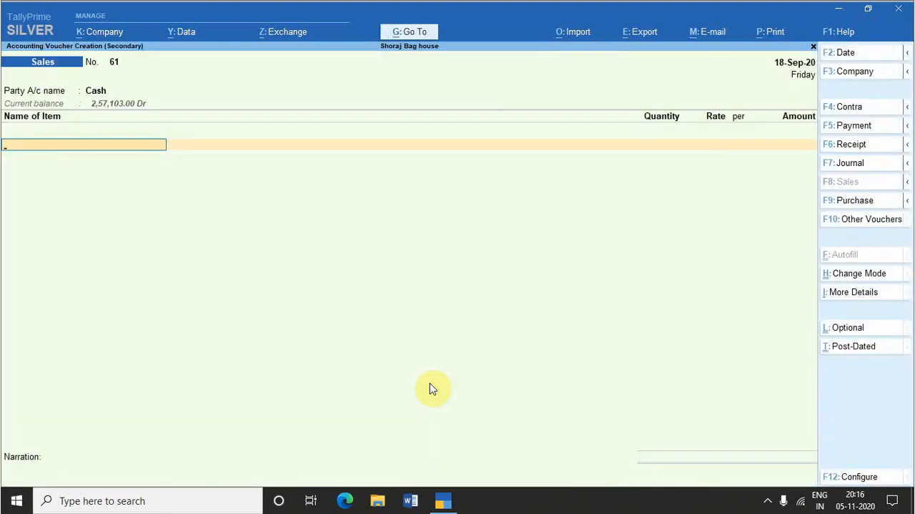
Step: Find the bag-related stock items and choose Raw Materials for Bags as the item sold
text(Ba)
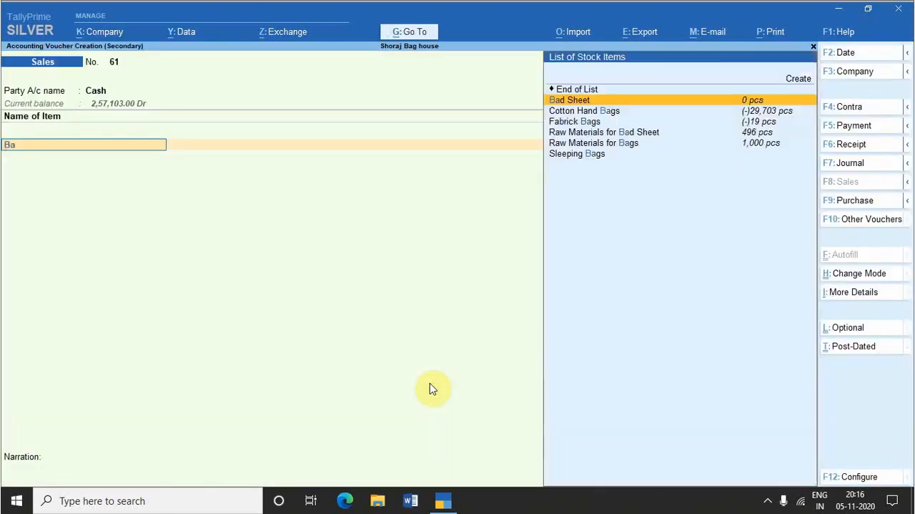
key(Down)
key(Down)
key(Down)
key(Down)
key(Down)
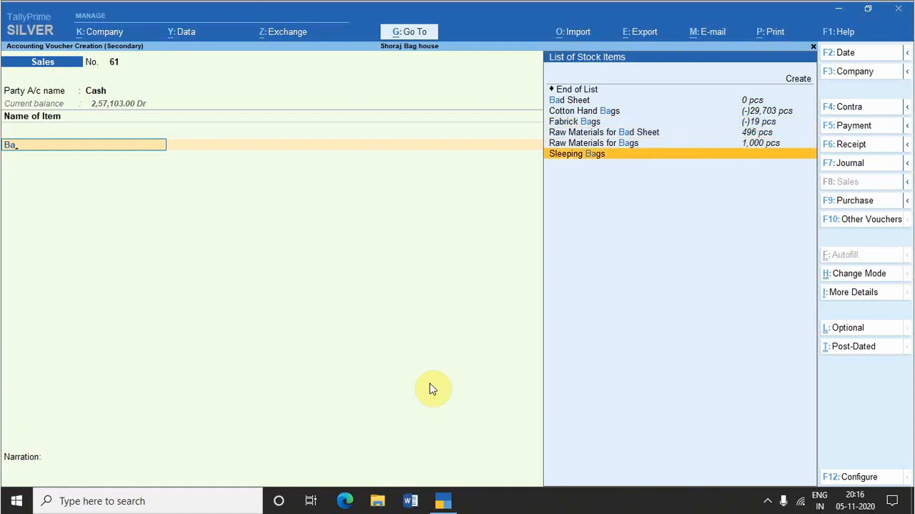
key(Up)
key(Up)
key(Down)
key(Return)
Step: Allocate 150 pcs at a rate of 151.00 without tracking or order number, and save the voucher with no narration
key(Return)
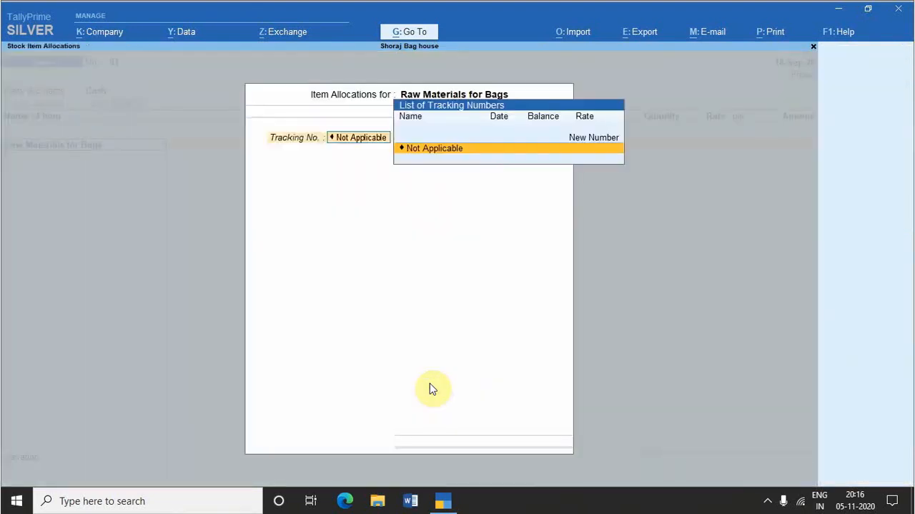
key(Return)
text(150)
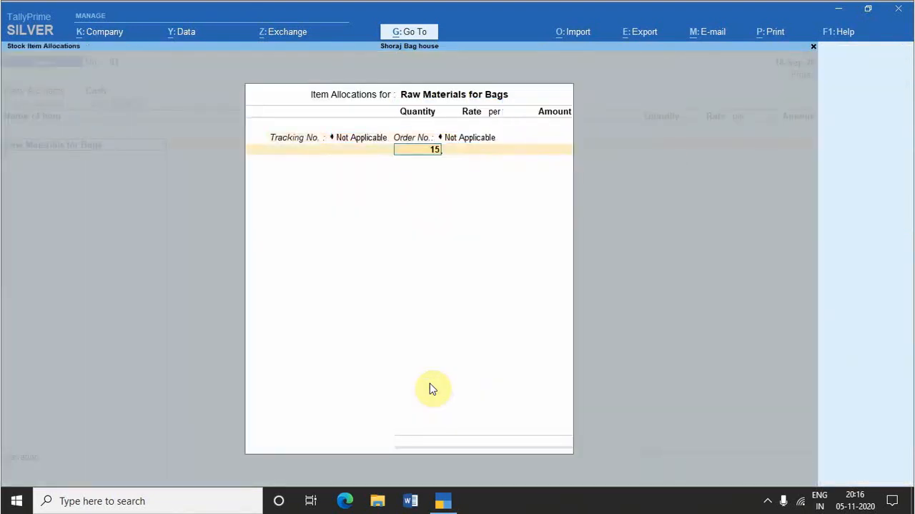
key(Return)
text(151)
key(Return)
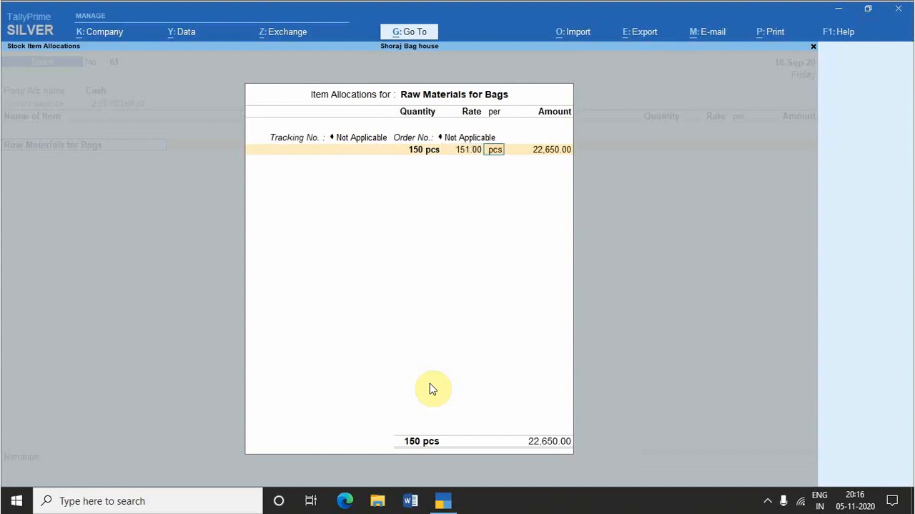
key(Return)
key(Return)
key(Return)
key(Return)
key(Return)
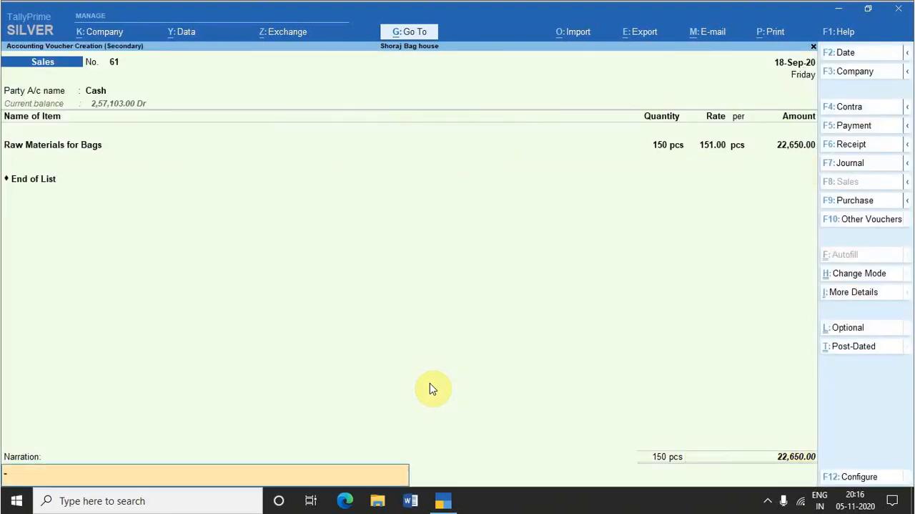
key(Return)
key(Return)
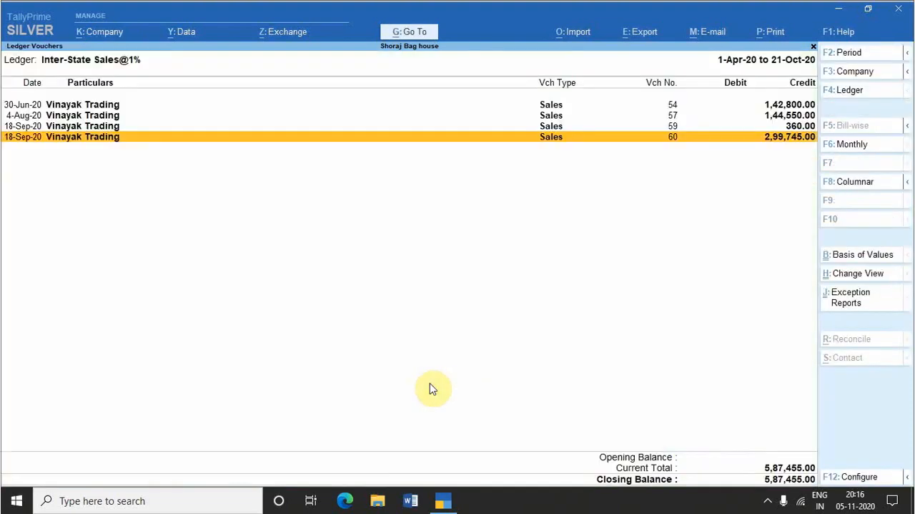
Step: Hide the two 18-Sep-20 voucher lines, No. 60 and No. 59, from the ledger report
key(ctrl+r)
key(Up)
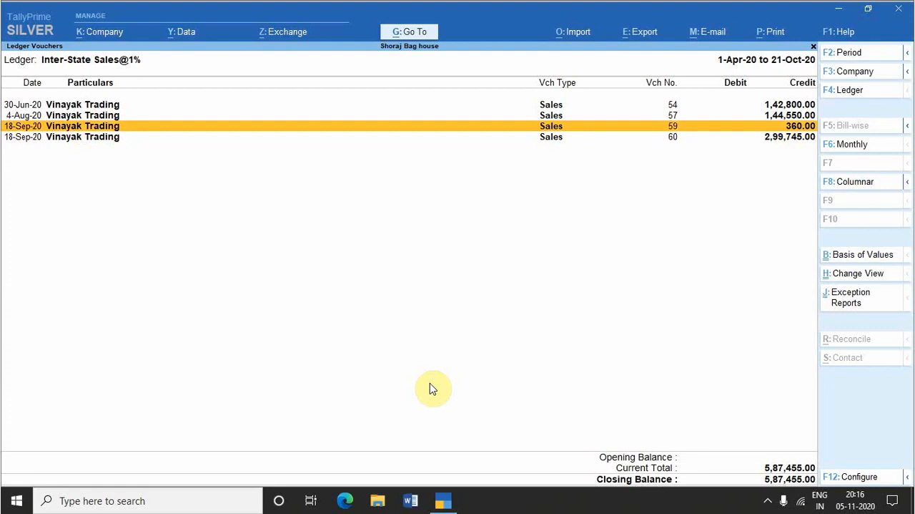
key(Down)
key(alt)
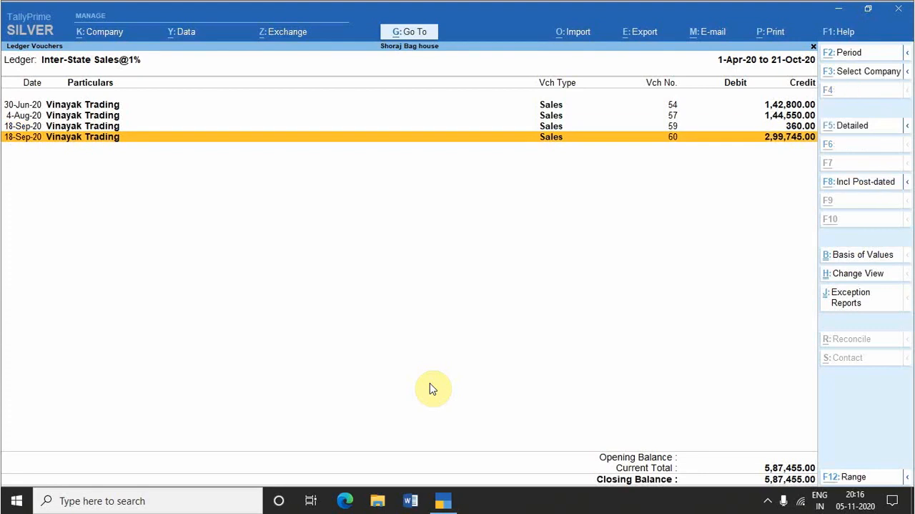
key(ctrl)
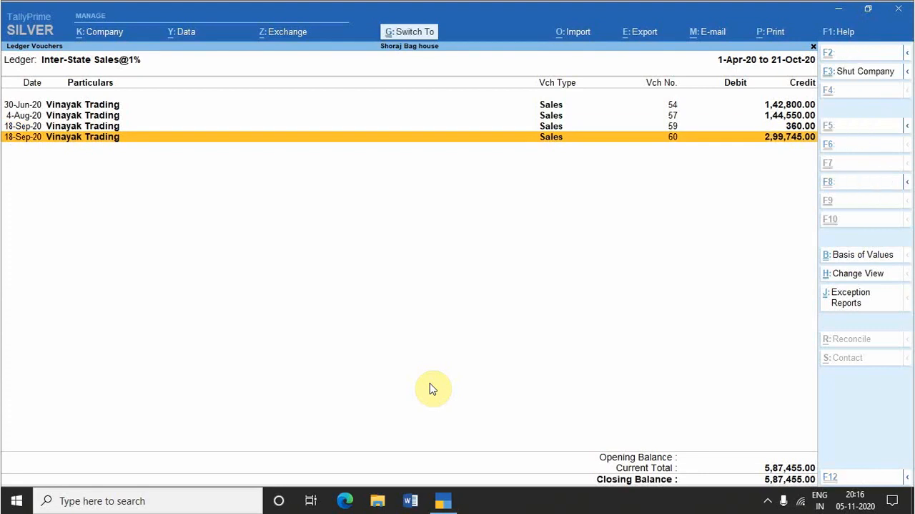
key(ctrl+r)
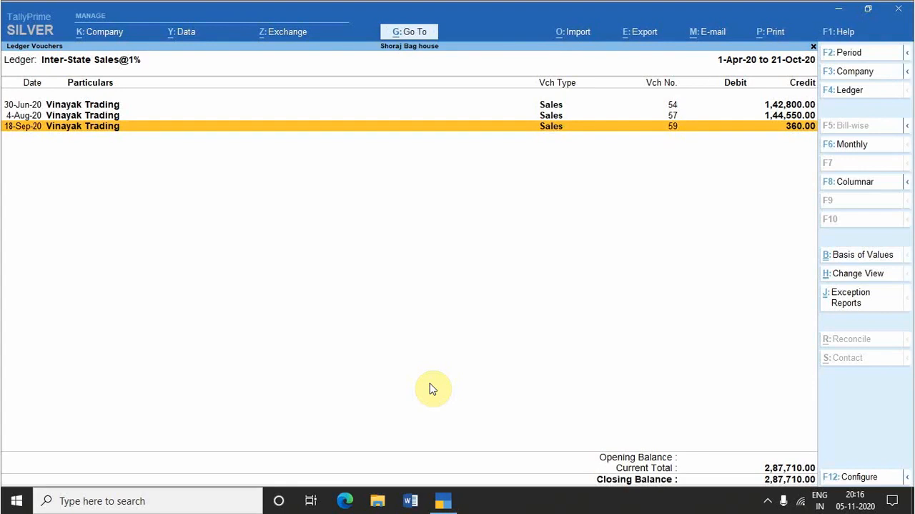
key(ctrl+r)
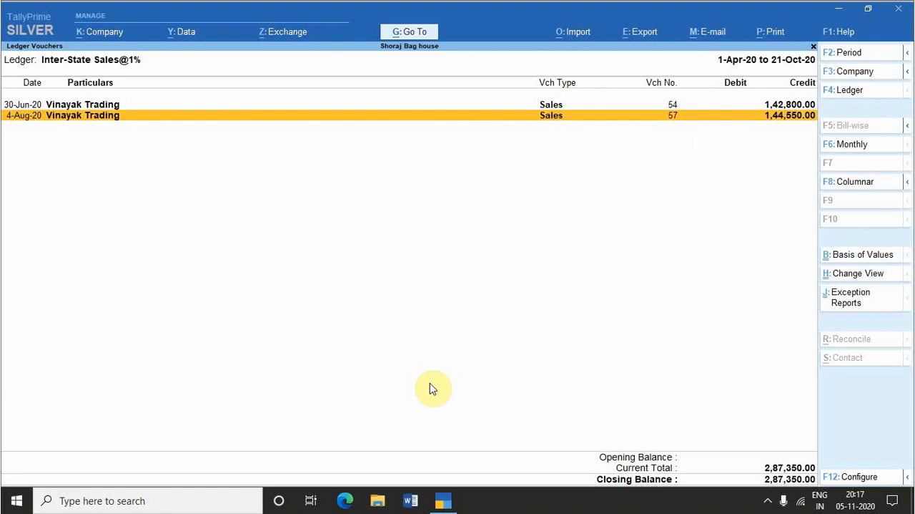
Step: Restore all hidden lines of the ledger report and select the last 18-Sep-20 voucher
key(alt+u)
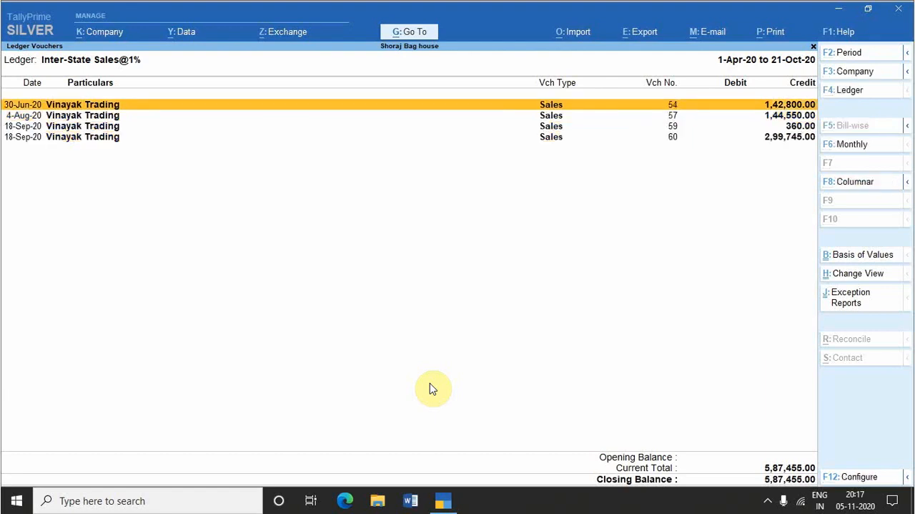
key(Down)
key(Down)
key(Down)
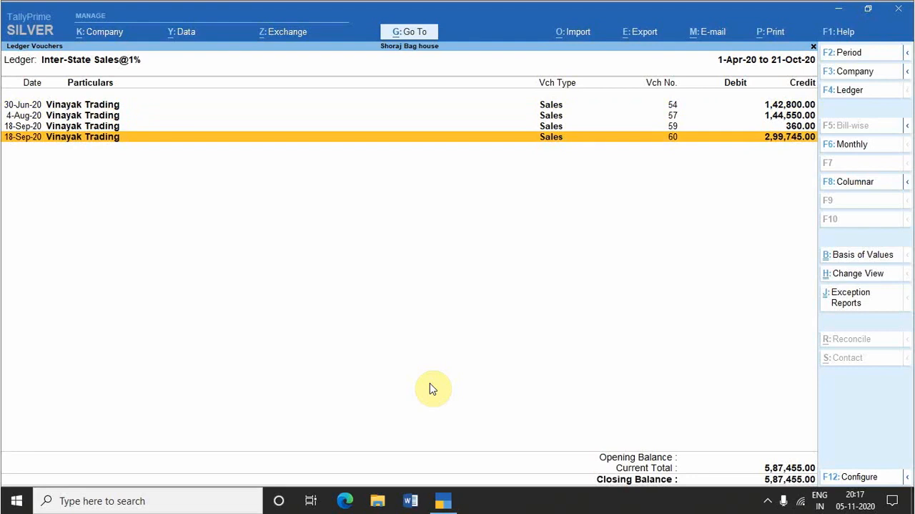
Step: Hide the two 18-Sep-20 voucher lines again and restore them one at a time
key(ctrl+u)
key(ctrl+r)
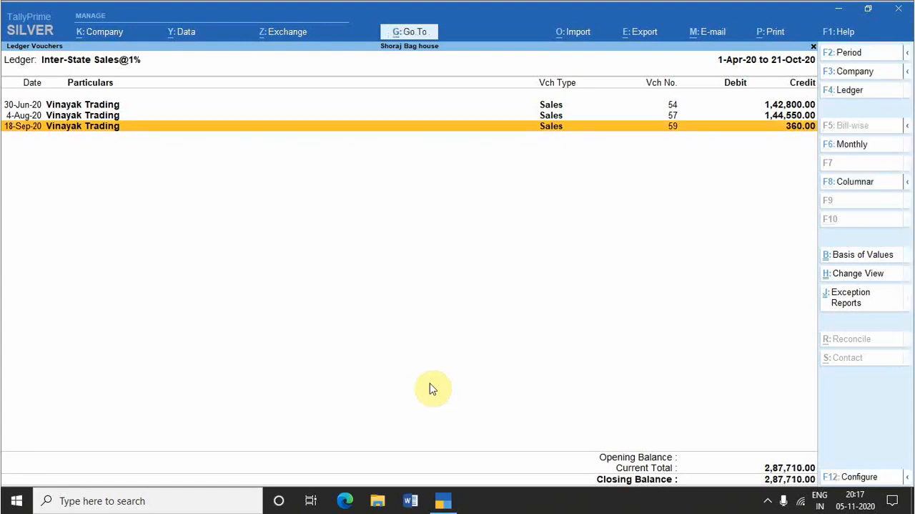
key(ctrl+r)
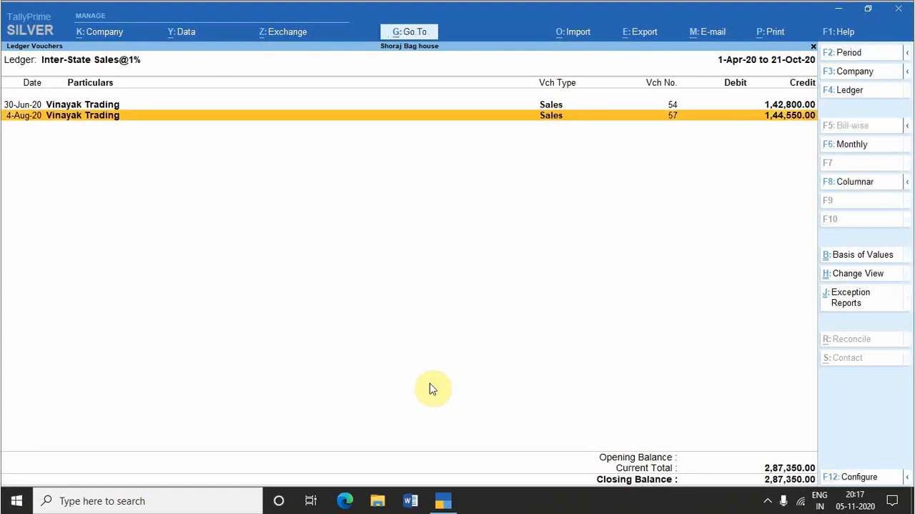
key(ctrl+u)
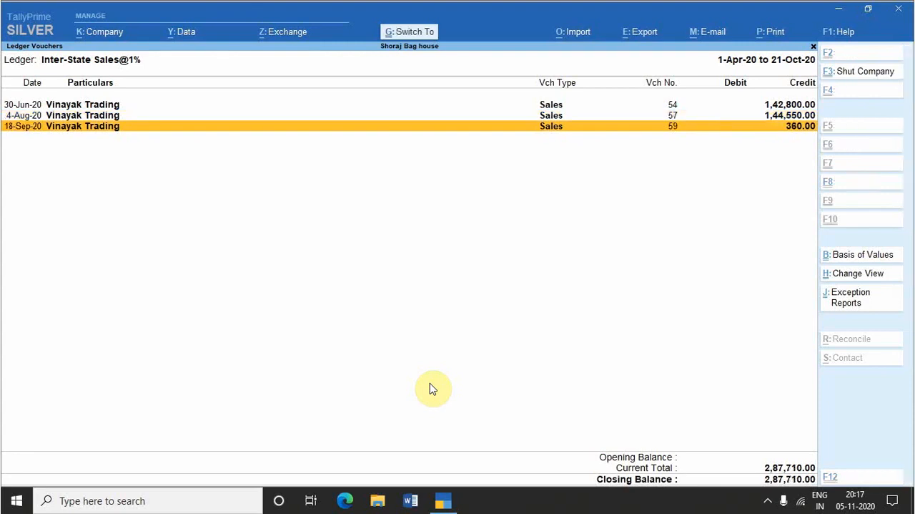
key(ctrl+u)
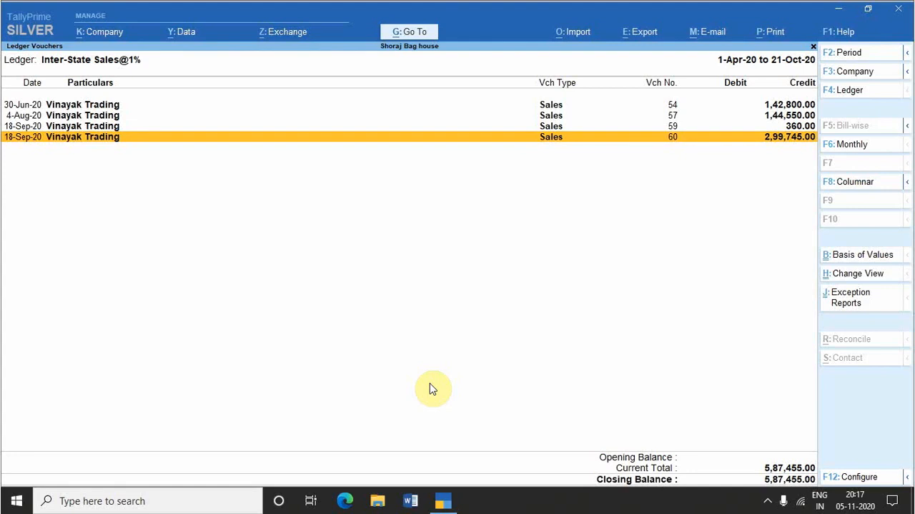
Step: Expand the details of sales voucher No. 60, examine its ledger and item lines, and collapse them again
key(shift+Return)
key(ctrl)
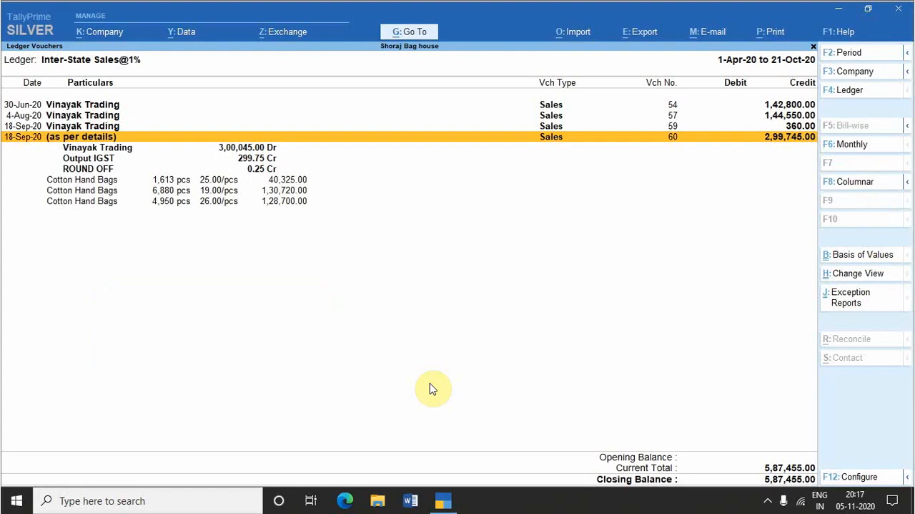
key(Down)
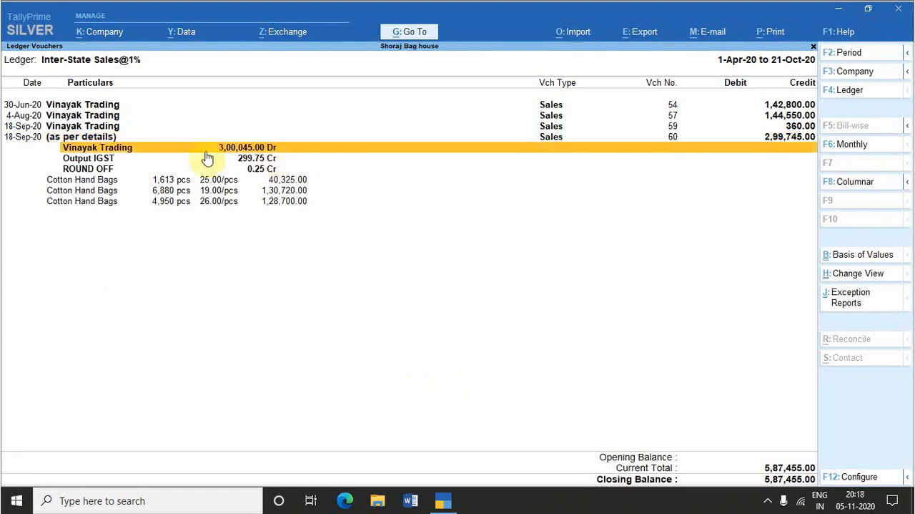
key(Down)
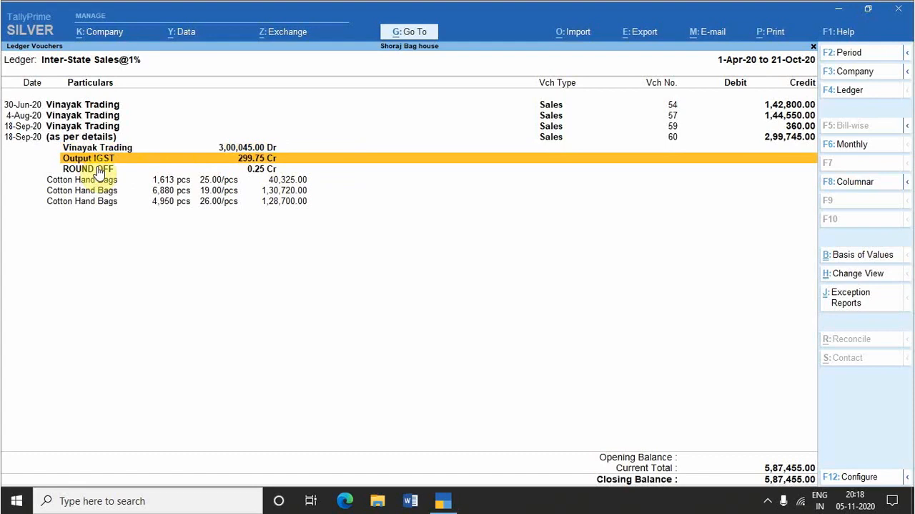
key(Down)
key(Down)
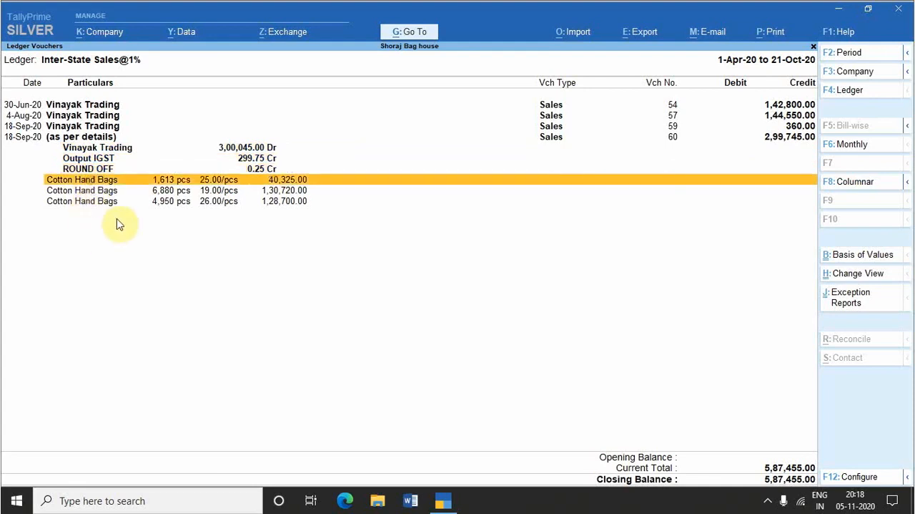
key(Up)
key(Up)
key(Up)
key(Up)
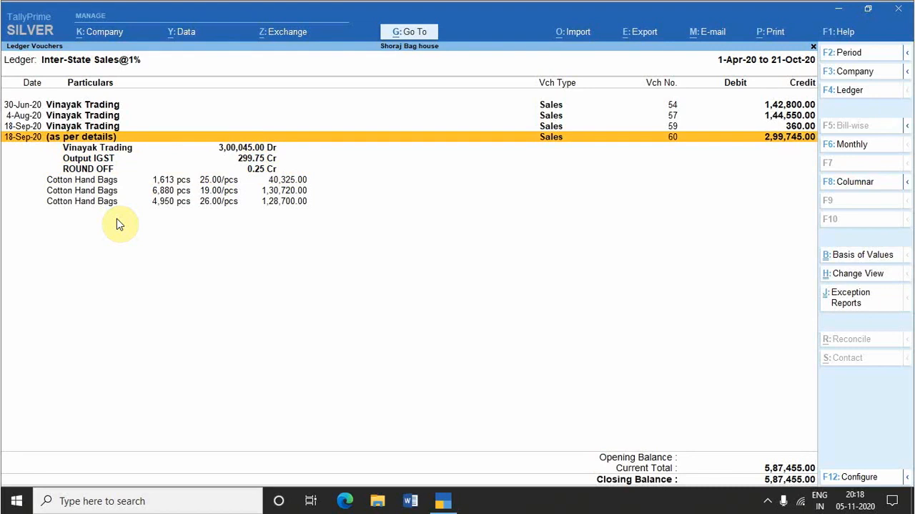
key(alt+F5)
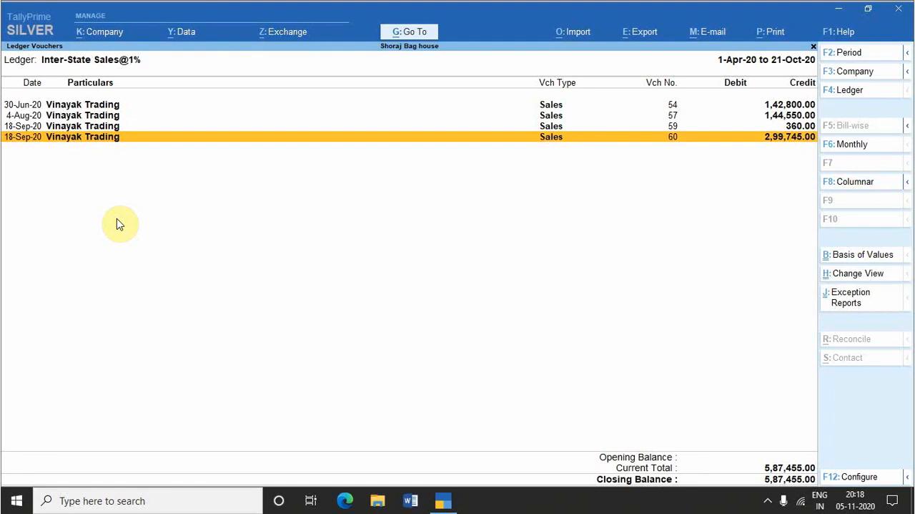
Step: Open sales voucher No. 60, view the Vinayak Trading ledger master from its party field, and return to the ledger vouchers
key(ctrl+Return)
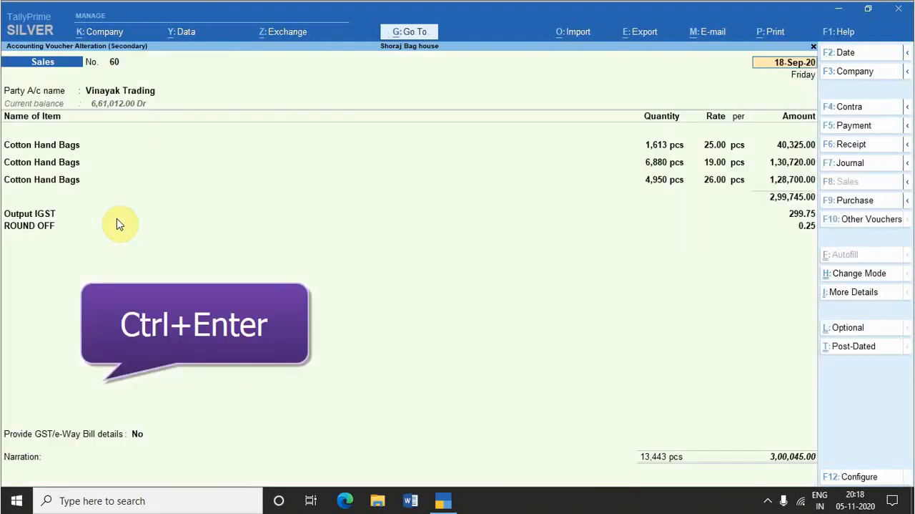
key(Return)
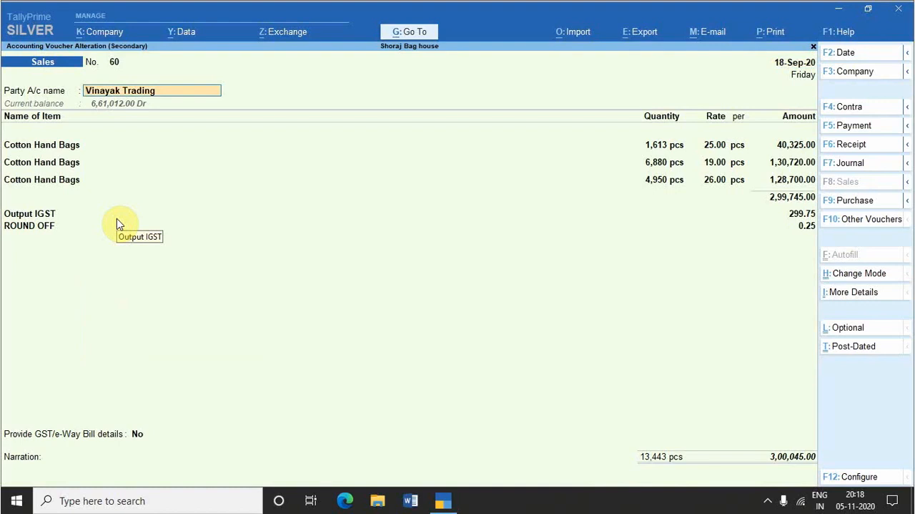
key(ctrl)
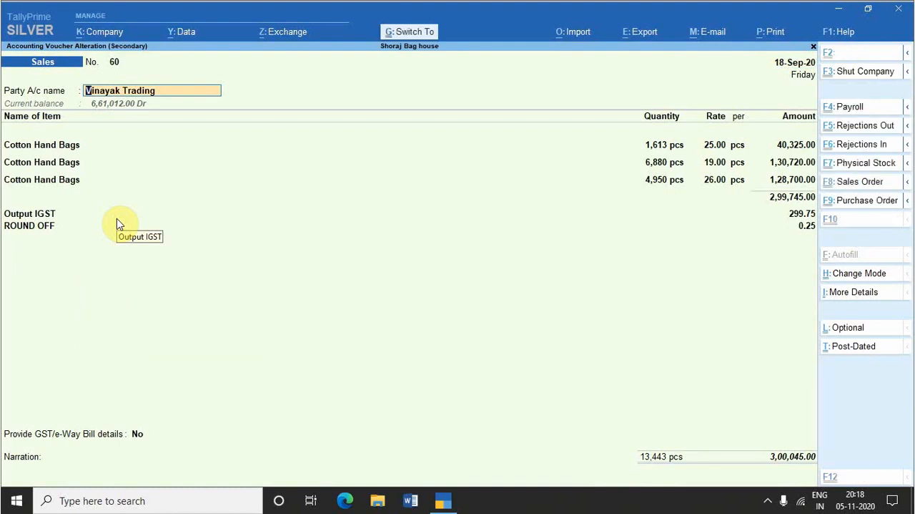
key(ctrl+Return)
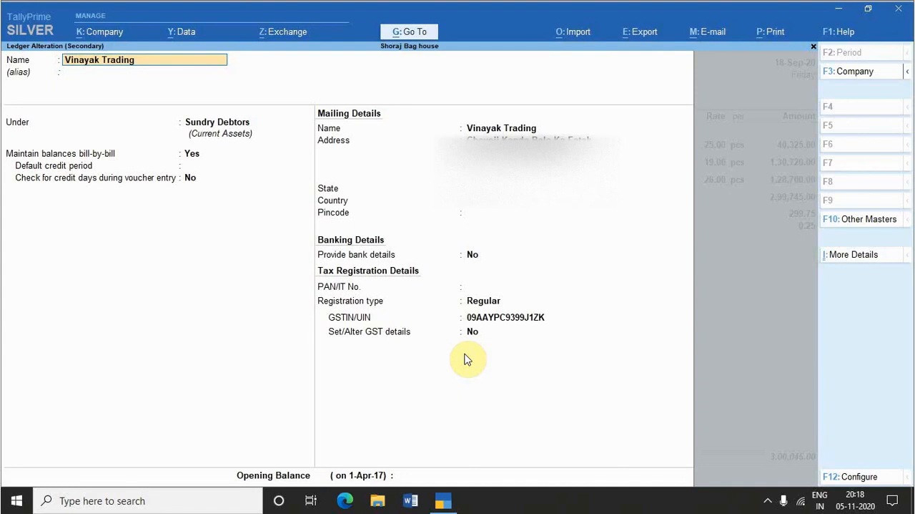
key(Escape)
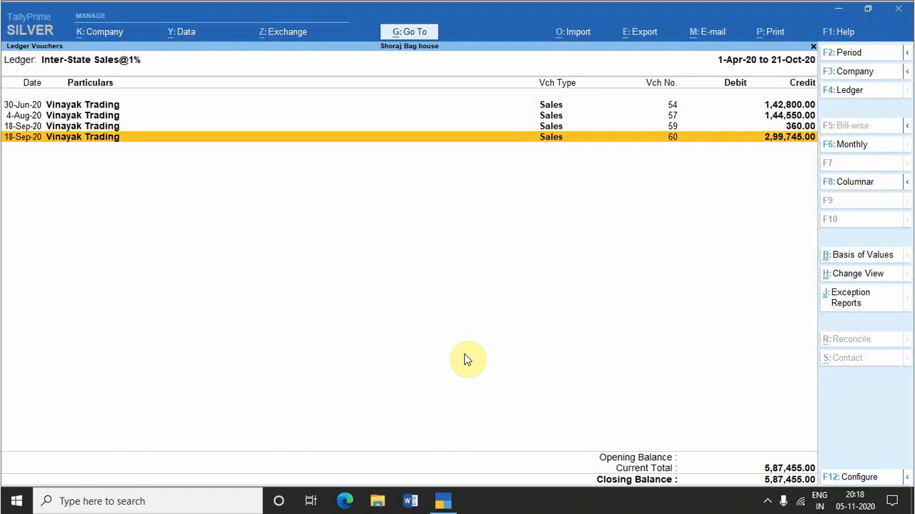
Step: Expand the Inter-State Sales@1% ledger vouchers to the detailed view, examine them, and switch back to the condensed view
key(alt+F1)
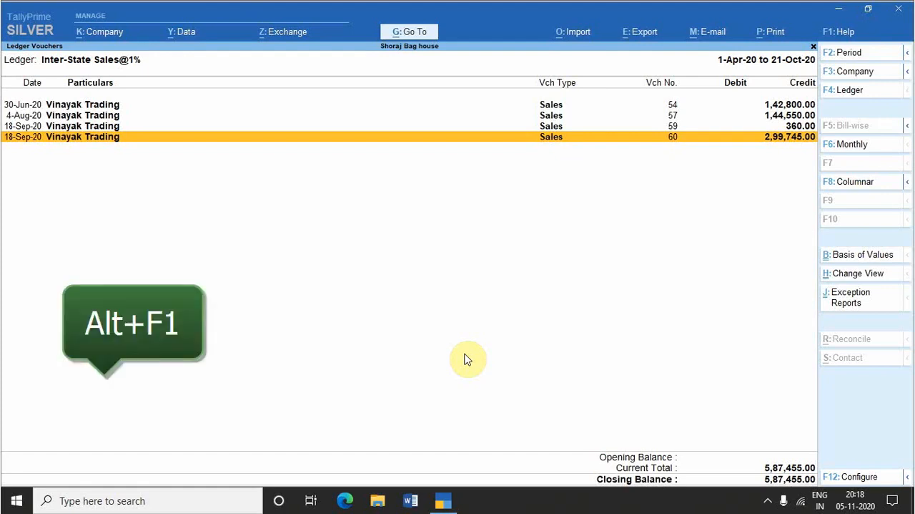
key(alt+F1)
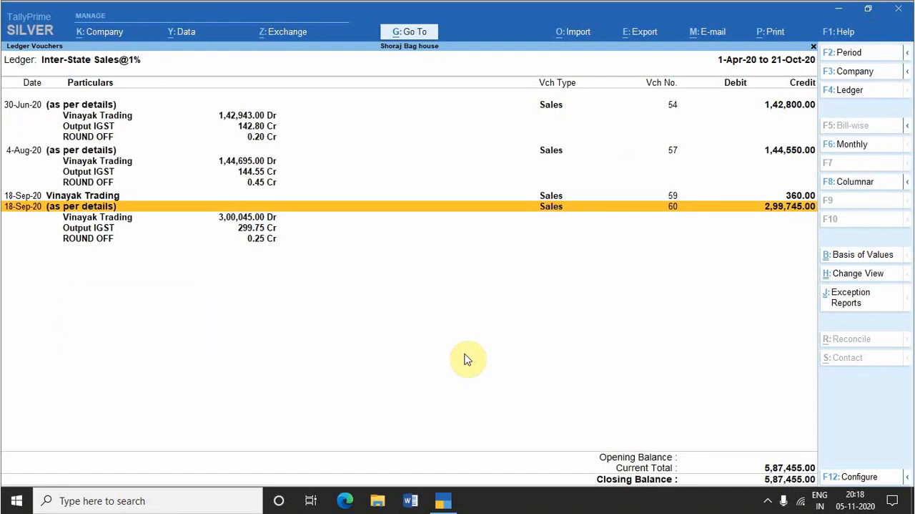
key(alt+F5)
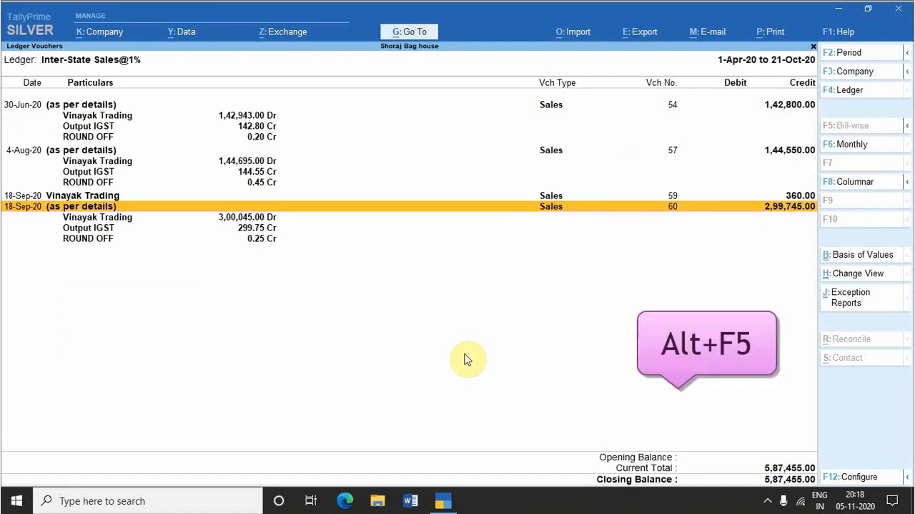
key(alt+F5)
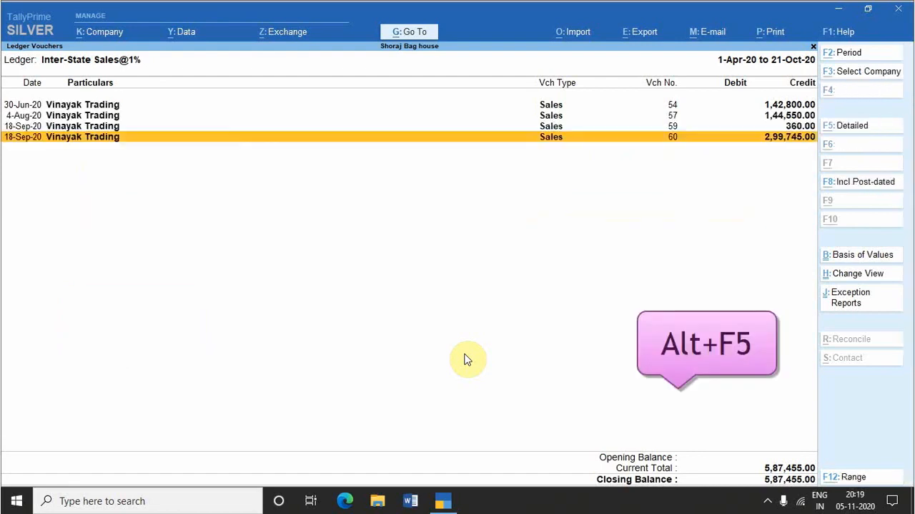
key(alt+F5)
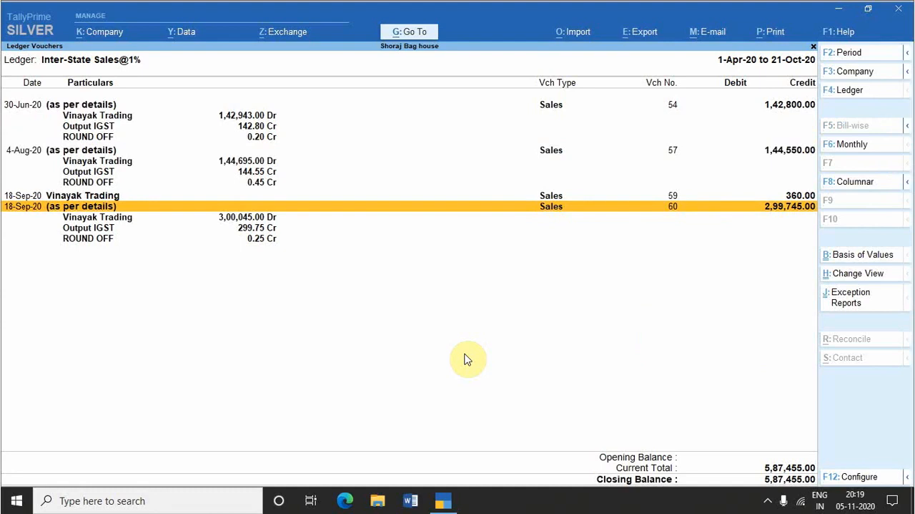
key(alt+F5)
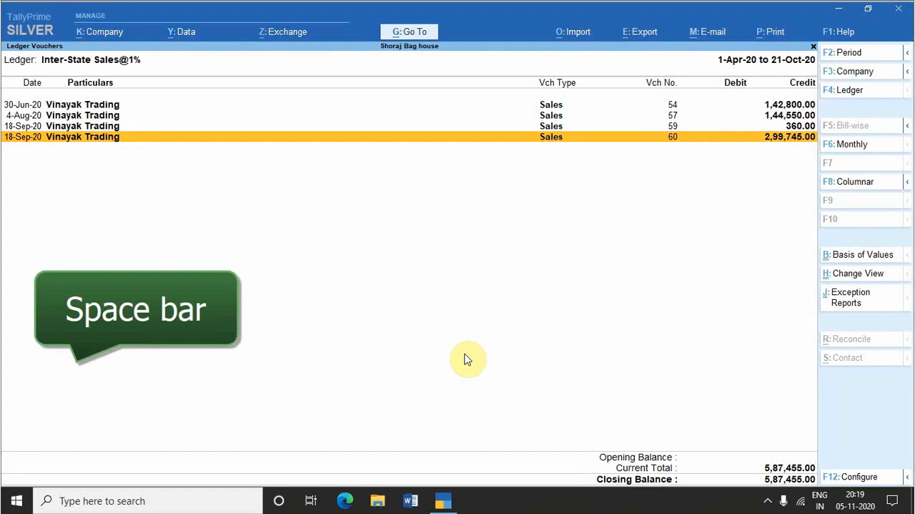
Step: Select all four voucher lines, extending the selection upward from sales voucher No. 60 to No. 54
key(space)
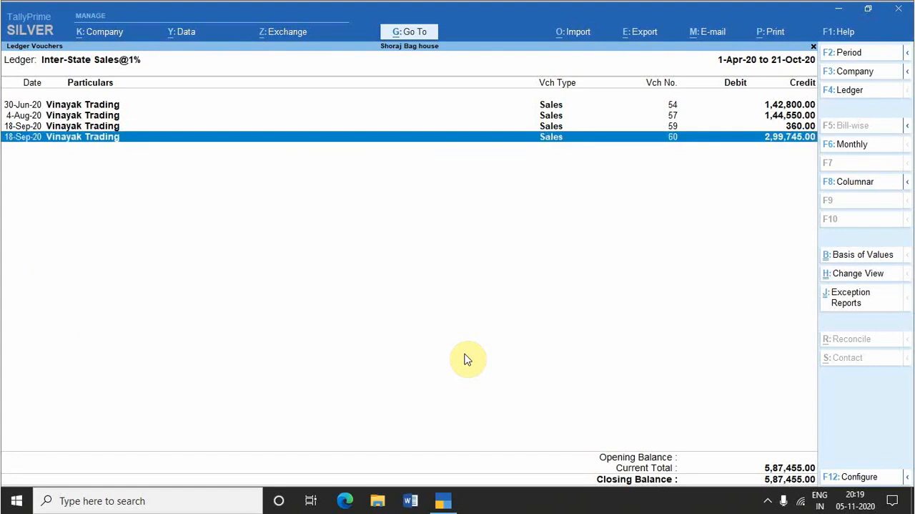
key(shift+Up)
key(shift+Up)
key(shift+Up)
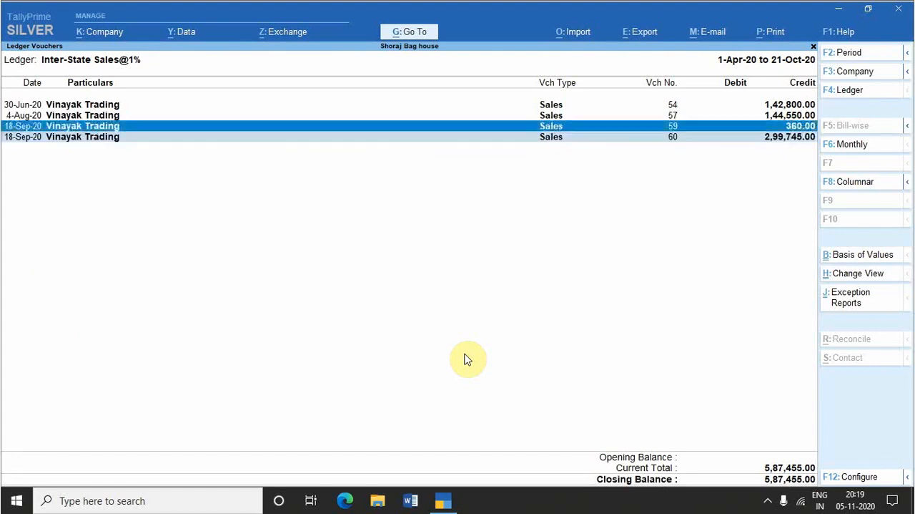
key(Down)
key(Down)
key(Down)
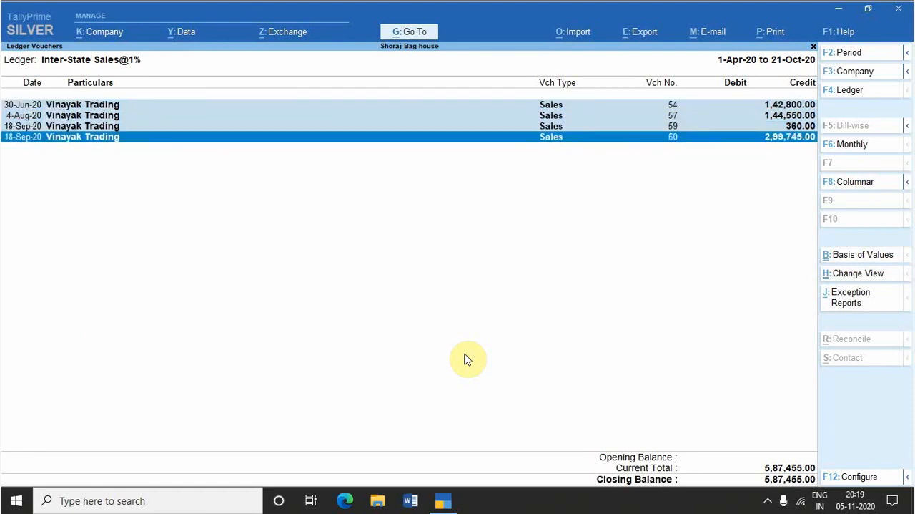
Step: Deselect the voucher lines one at a time, from No. 60 up to No. 54
key(space)
key(Up)
key(space)
key(Up)
key(space)
Step: Select the four voucher lines again, extending the selection downward from No. 54 to No. 60
key(Up)
key(space)
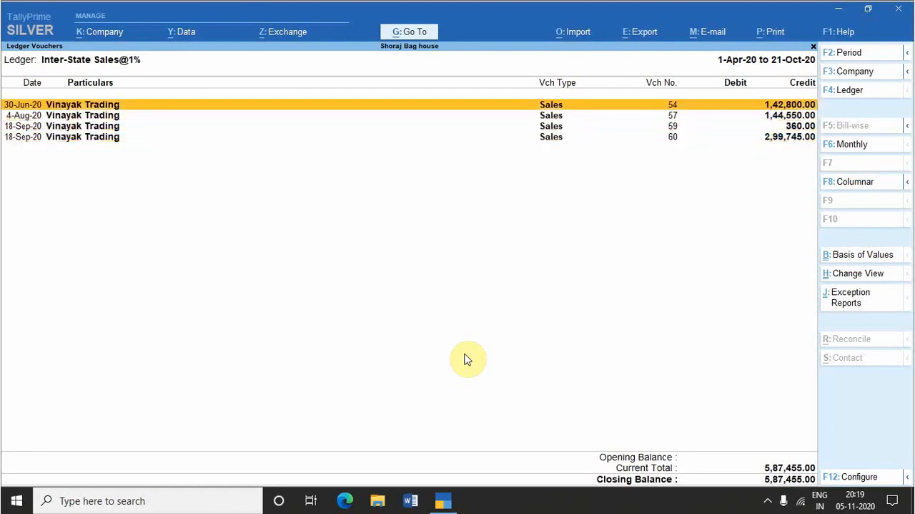
key(shift+Down)
key(shift+Down)
key(shift+Down)
key(shift+Down)
Step: Deselect the voucher lines individually from No. 54 downward, ending on voucher No. 60
key(Up)
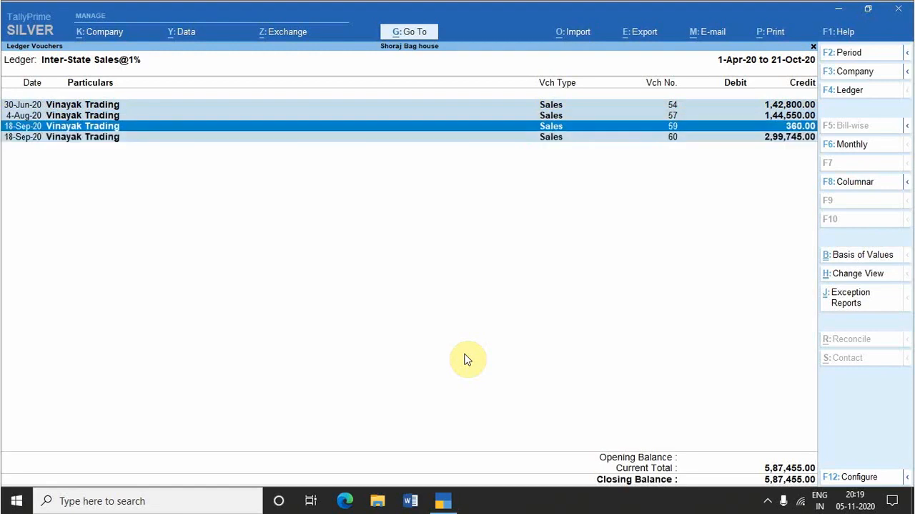
key(Up)
key(Up)
key(space)
key(Down)
key(space)
key(Down)
key(space)
key(Down)
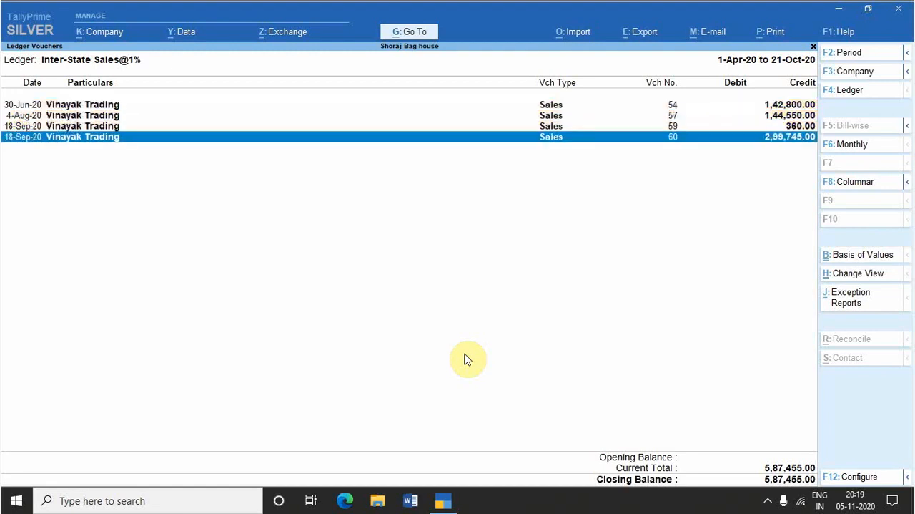
Step: Clear the remaining selection and select all lines of the ledger vouchers report at once
key(ctrl+space)
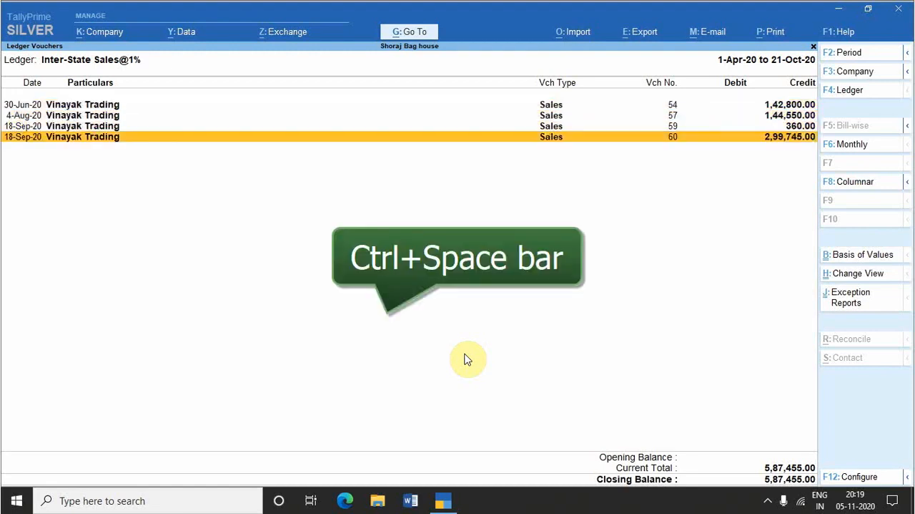
key(ctrl+space)
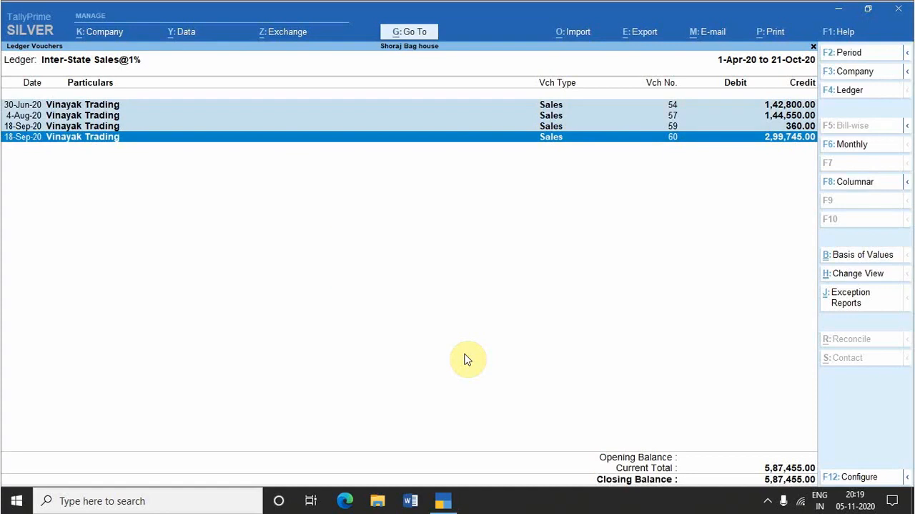
key(ctrl+space)
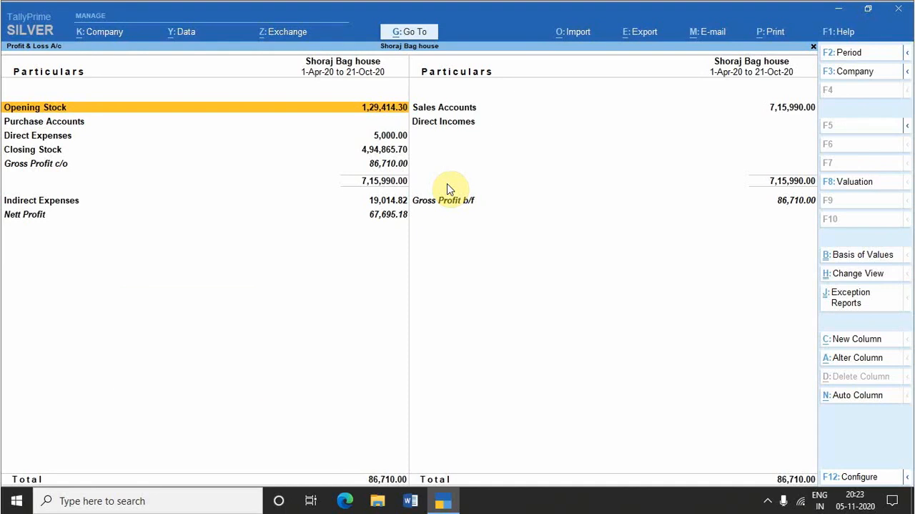
Step: Add a comparison column to the Profit & Loss A/c for 1-Apr-18 to 31-Mar-20, keeping Default stock valuation and Actuals
key(alt+c)
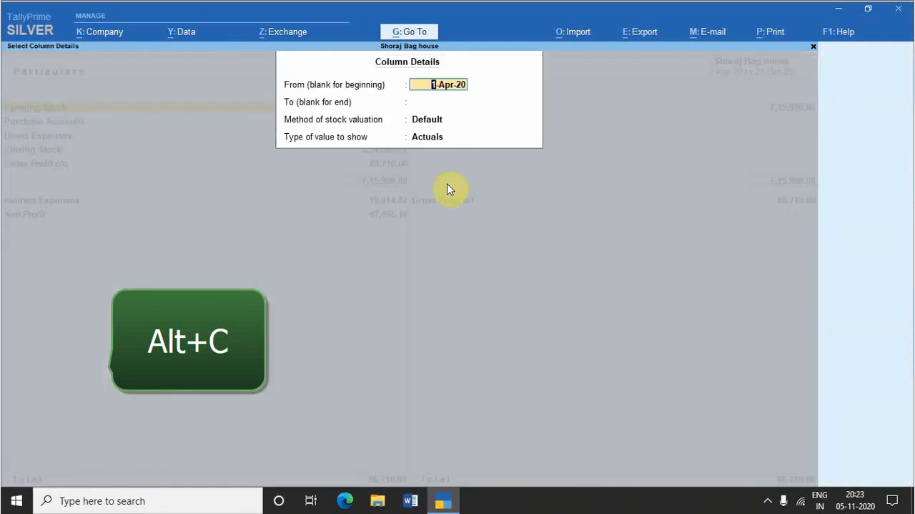
text(1-4-18)
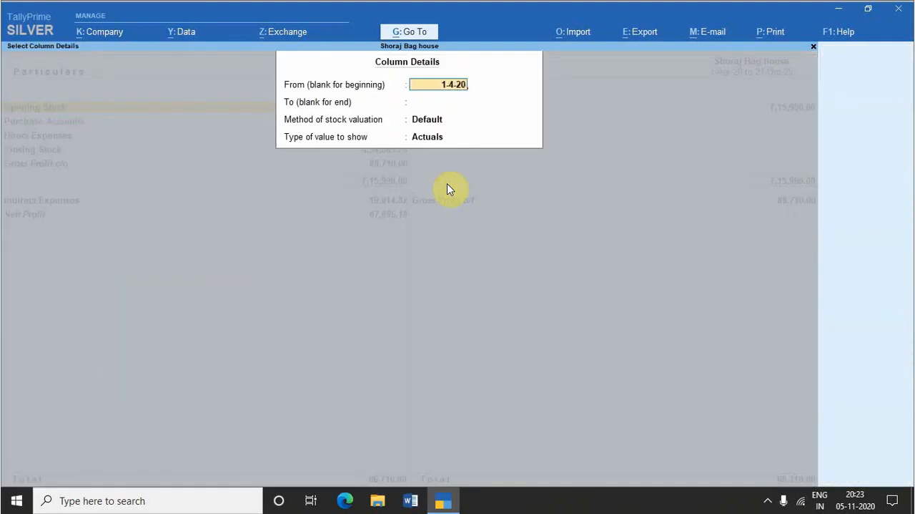
key(Return)
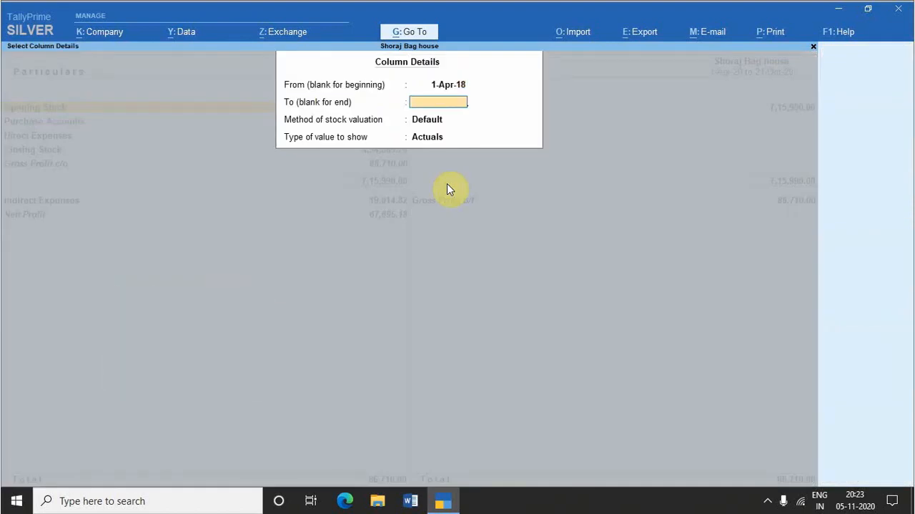
text(31-3-20)
key(Return)
key(Return)
key(Return)
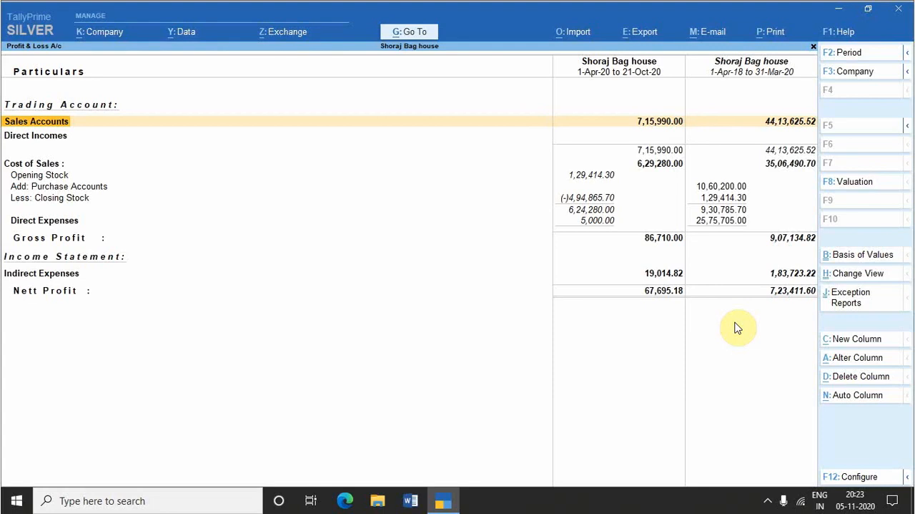
Step: Alter the comparison column to start on 1-Apr-2017, and change its period to 1-Apr-2019 to 31-Mar-2020
key(alt+a)
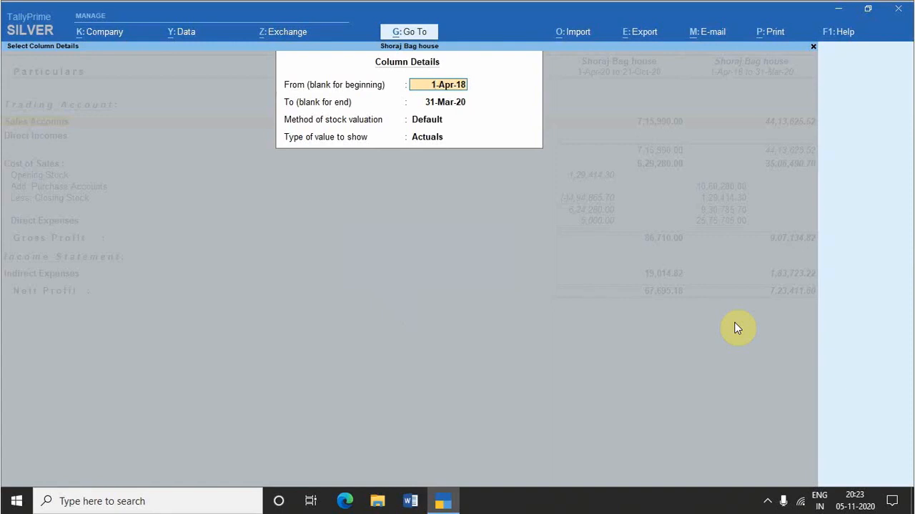
text(1-4-2017)
key(Return)
key(Return)
key(Return)
key(Return)
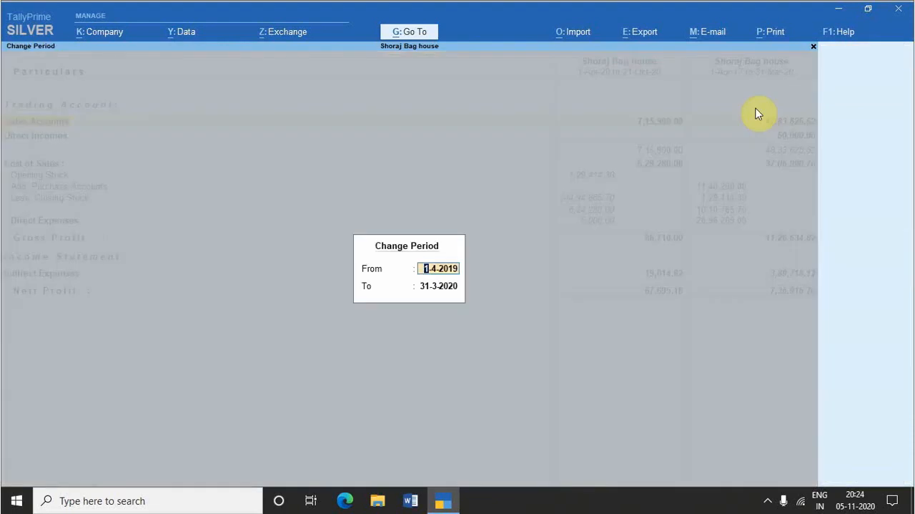
key(Return)
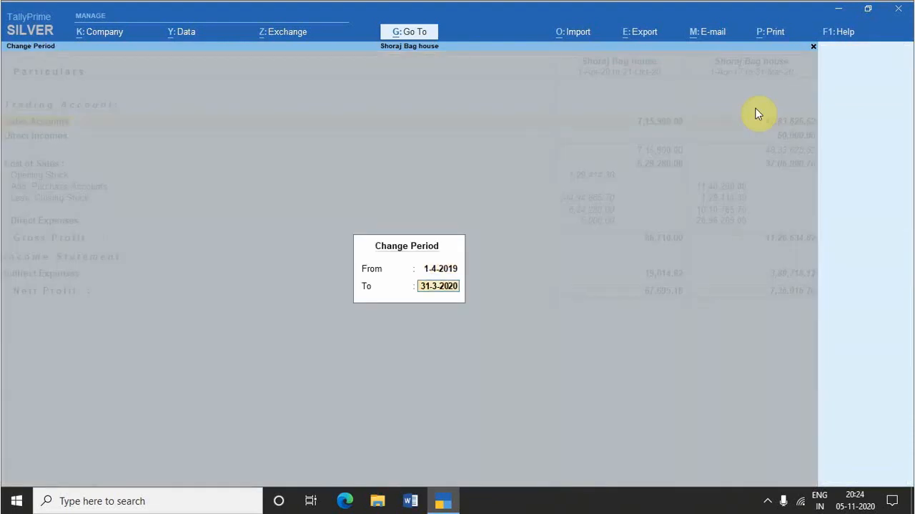
key(Return)
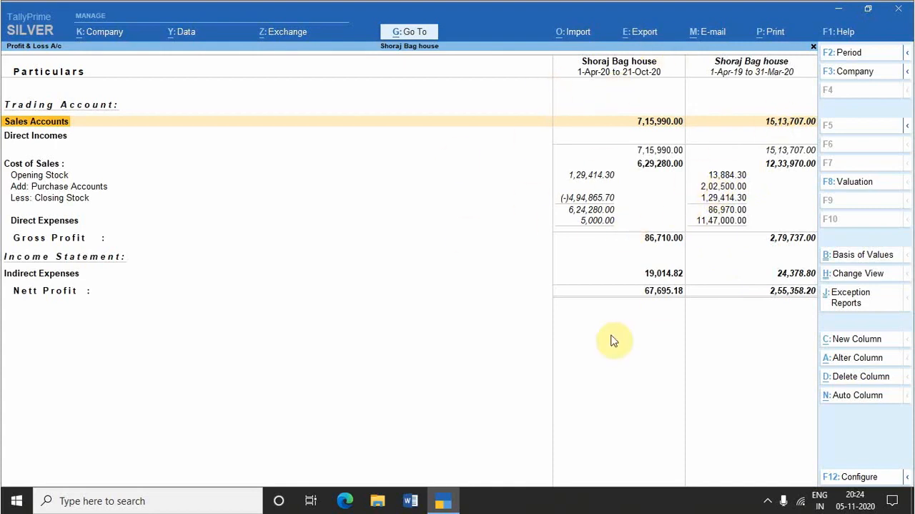
Step: Open the details for another new column, cancel them, and delete the comparison column from the Profit & Loss A/c
key(alt+c)
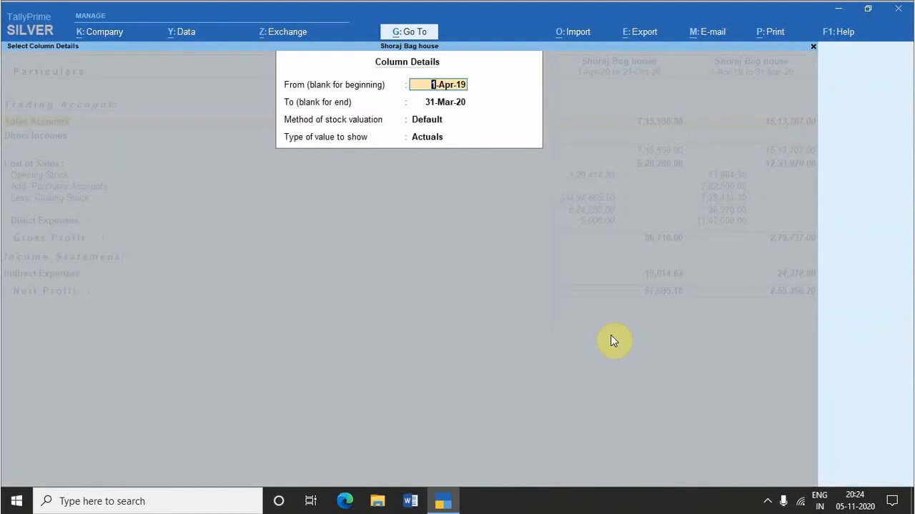
key(Escape)
key(Escape)
key(alt+d)
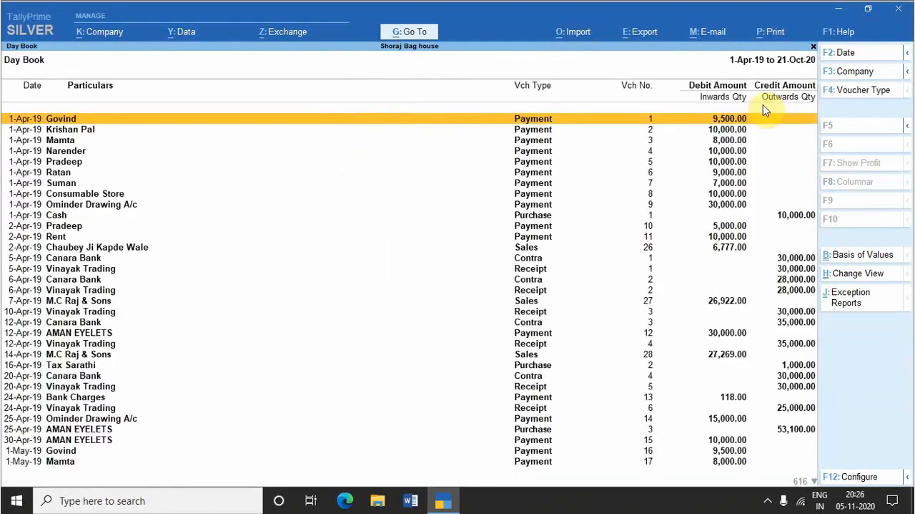
Step: Start a range filter on the Day Book for vouchers having Ledgers, based on the ledger Name
key(alt+F12)
key(alt+F12)
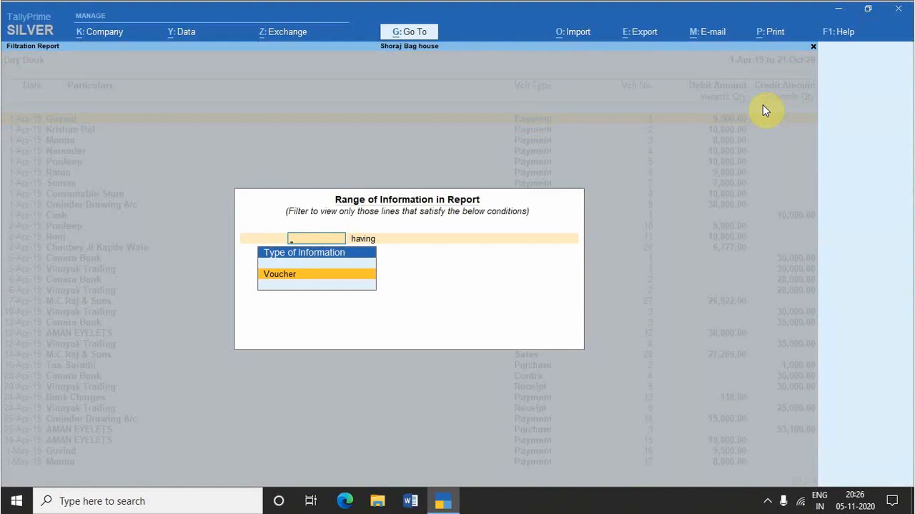
key(Return)
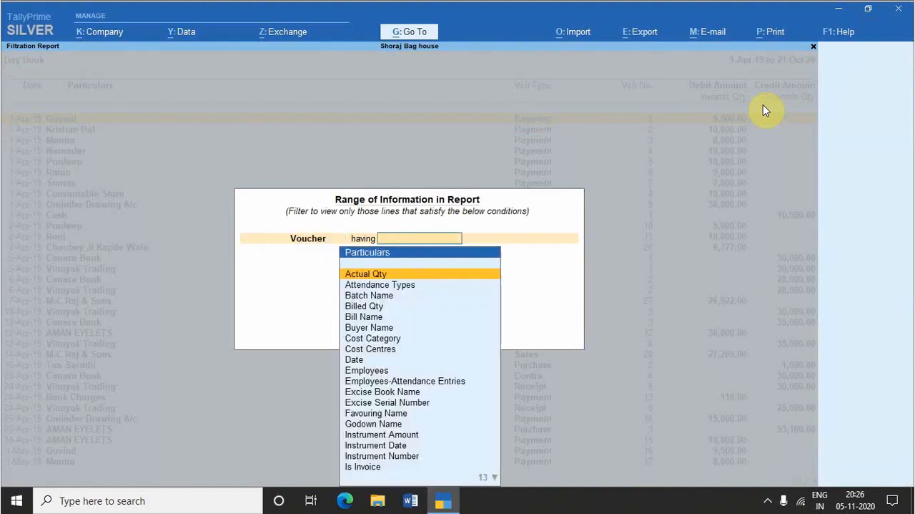
text(le)
key(Down)
key(Down)
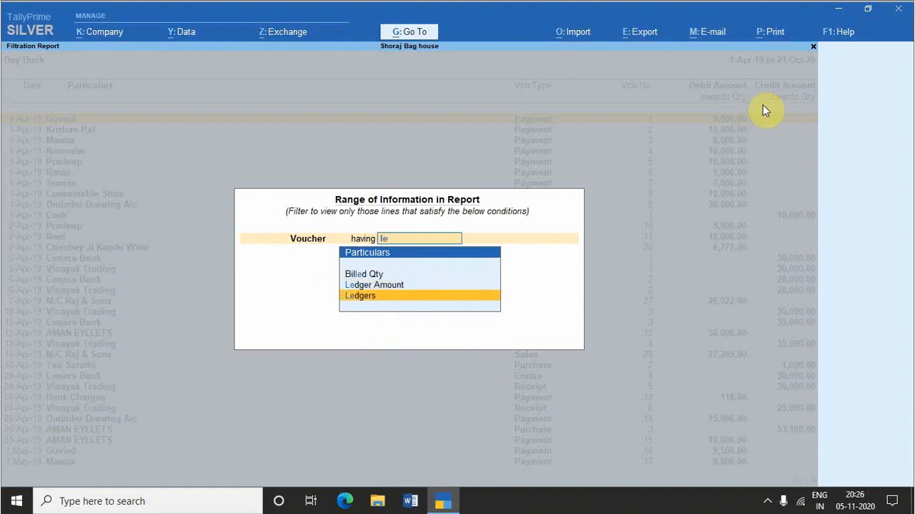
key(Return)
key(Down)
key(Down)
key(Down)
key(Down)
key(Return)
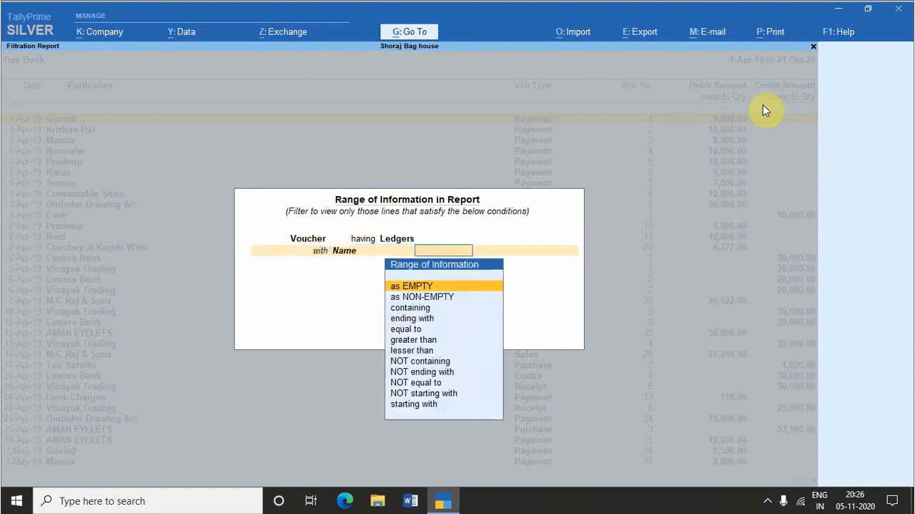
Step: Set the ledger name condition to containing "cash", end the condition list, and apply the filter to the Day Book
text(c)
key(Return)
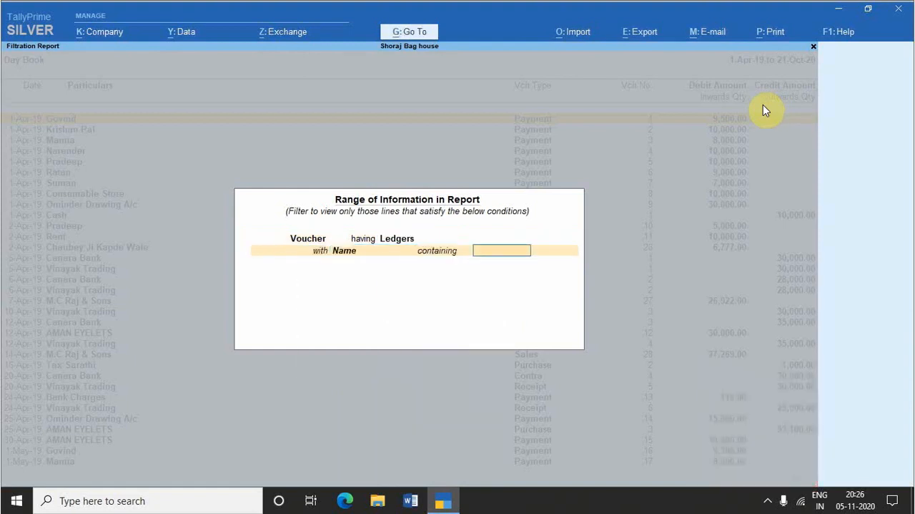
text(cash)
key(Return)
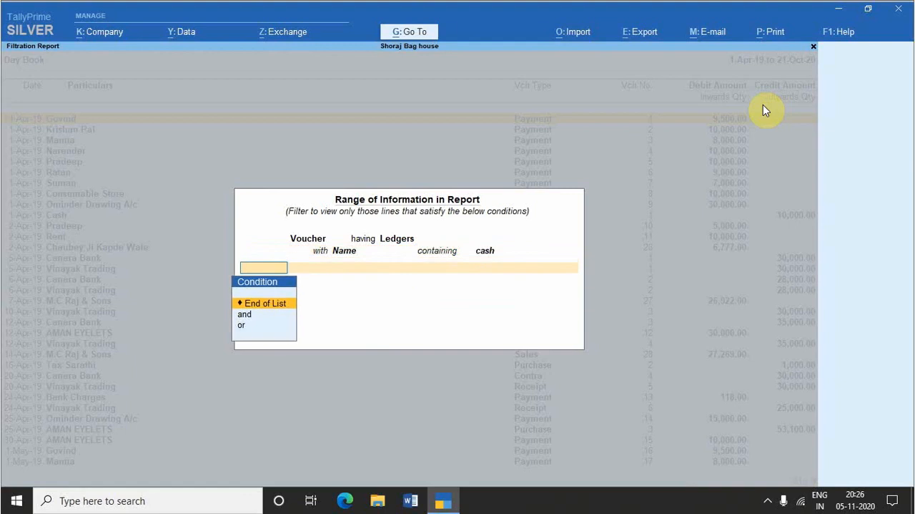
key(Return)
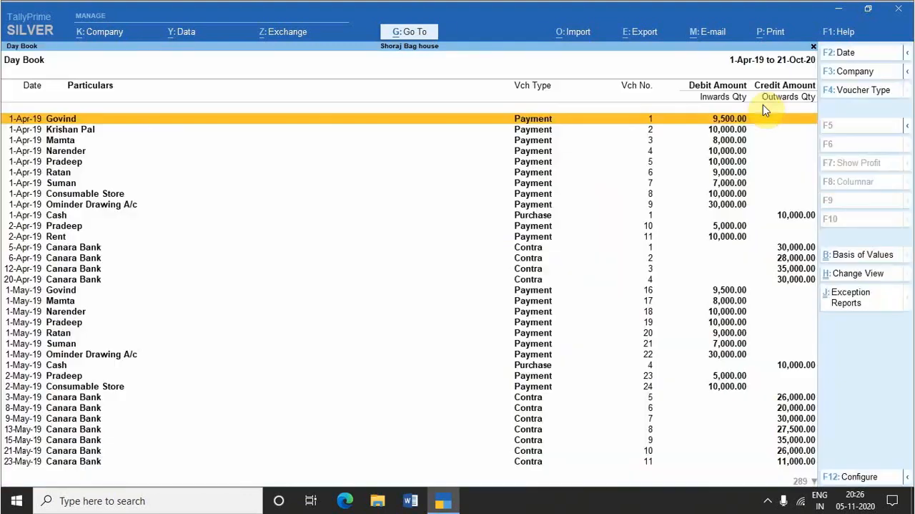
Step: Open payment voucher No. 2 from the filtered Day Book, check its cash account entry, and return to the list
key(Down)
key(Down)
key(Down)
key(Down)
key(Down)
key(Down)
key(Down)
key(Down)
key(Down)
key(Down)
key(Down)
key(Down)
key(Down)
key(Down)
key(Down)
key(Down)
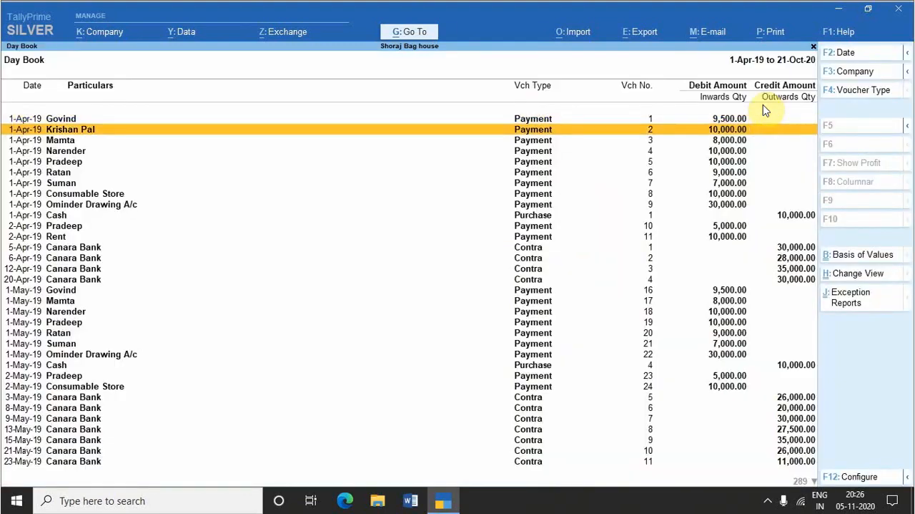
key(Up)
key(Up)
key(Up)
key(Up)
key(Up)
key(Up)
key(Up)
key(Up)
key(Up)
key(Up)
key(Up)
key(Up)
key(Up)
key(Up)
key(Up)
key(Return)
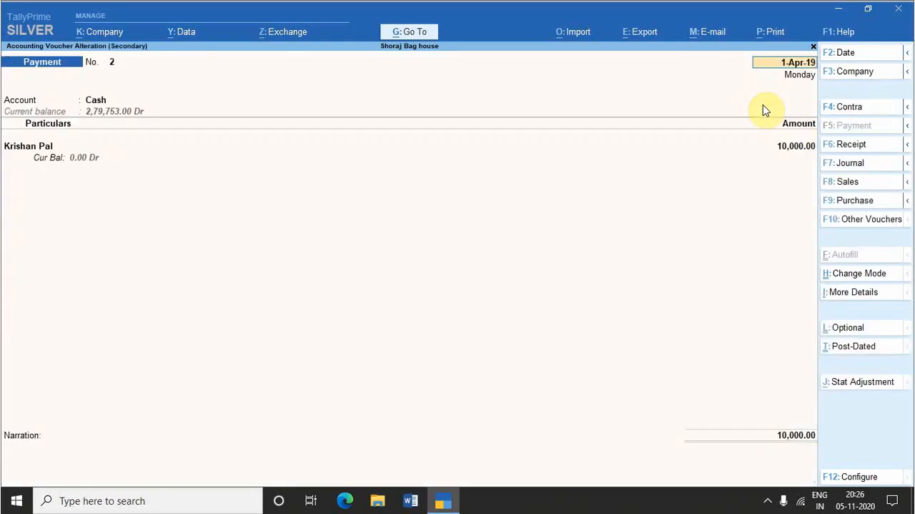
key(Escape)
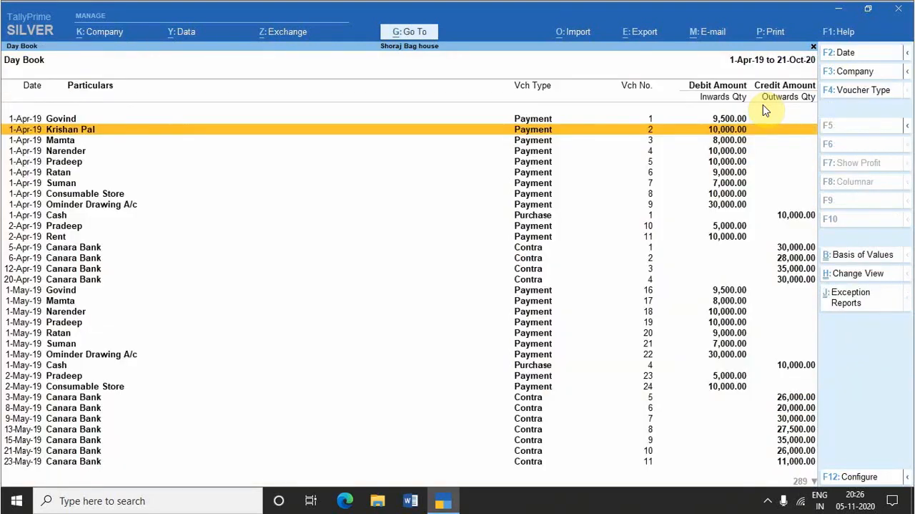
Step: Browse the cash-filtered Day Book vouchers from April down to the 19-Jul-19 contra entry
key(Down)
key(Down)
key(Down)
key(Down)
key(Down)
key(Down)
key(Down)
key(Down)
key(Down)
key(Down)
key(Down)
key(Down)
key(Down)
key(Down)
key(Down)
key(Down)
key(Down)
key(Down)
key(Down)
key(Down)
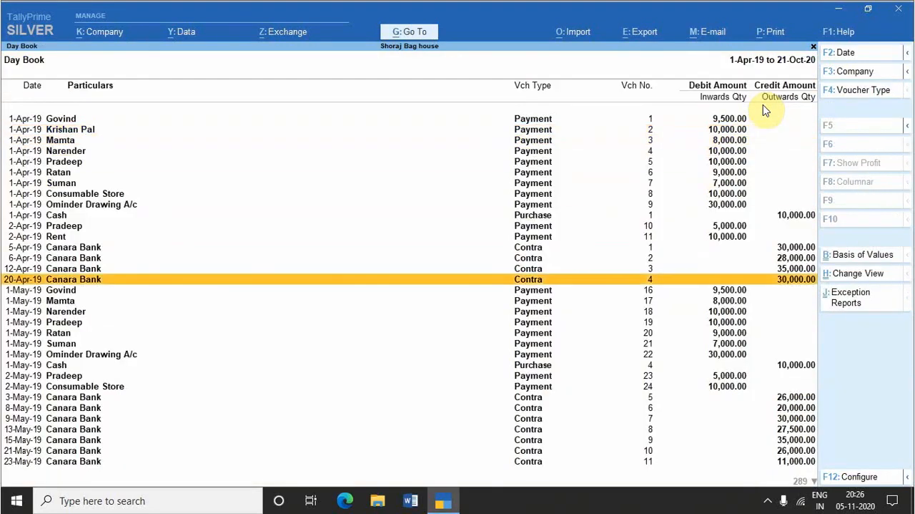
key(Down)
key(Down)
key(Down)
key(Down)
key(Down)
key(Down)
key(Down)
key(Down)
key(Down)
key(Down)
key(Down)
key(Down)
key(Down)
key(Down)
key(Down)
key(Down)
key(Down)
key(Down)
key(Down)
key(Down)
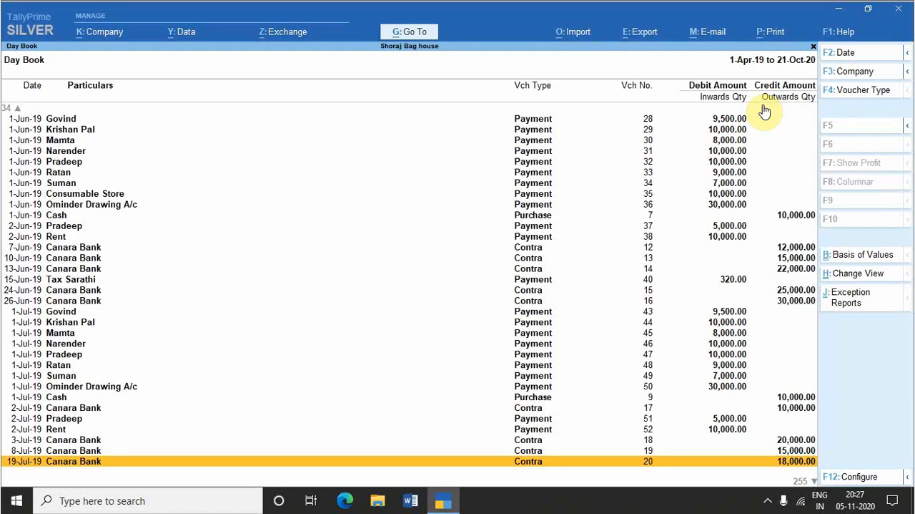
Step: Open the Day Book's exception reports, review the Optional, Cancelled and Post-Dated Vouchers choices, and return to the Day Book
key(ctrl+j)
key(ctrl)
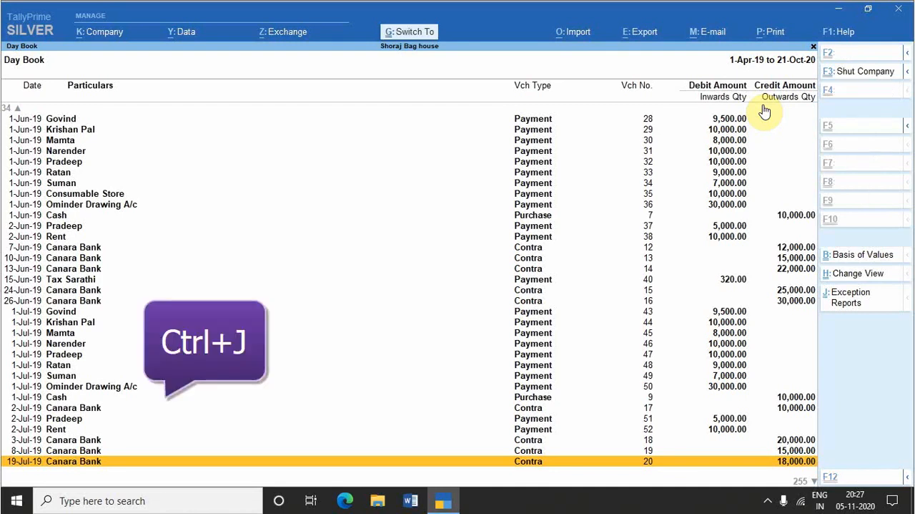
key(ctrl+j)
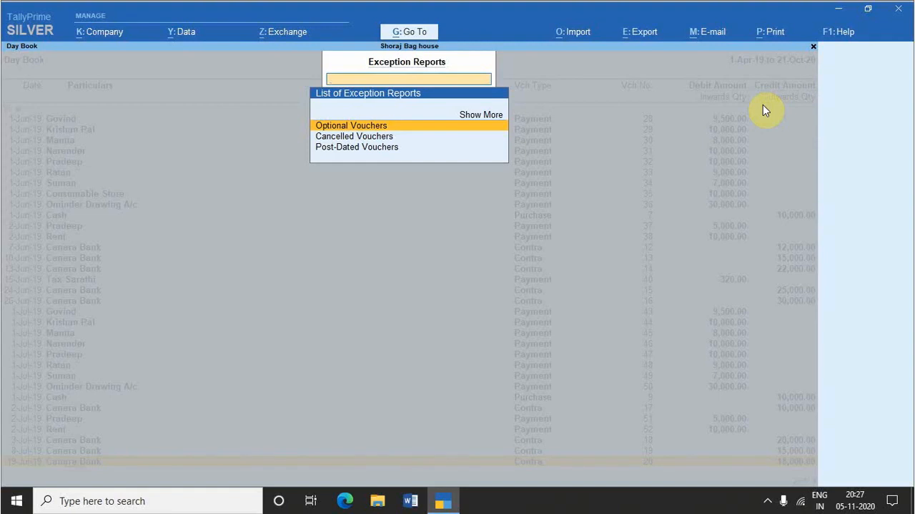
key(Down)
key(Down)
key(Down)
key(Down)
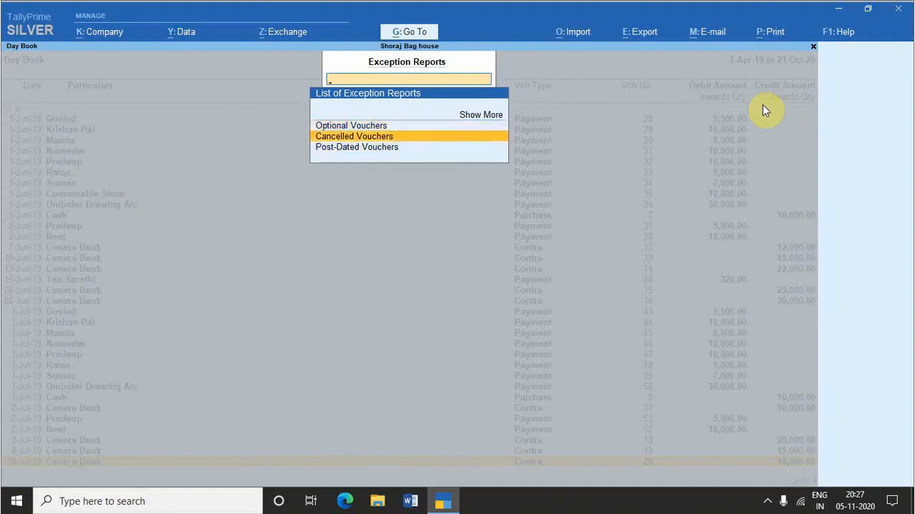
key(Up)
key(Up)
key(Down)
key(Down)
key(Down)
key(Up)
key(Up)
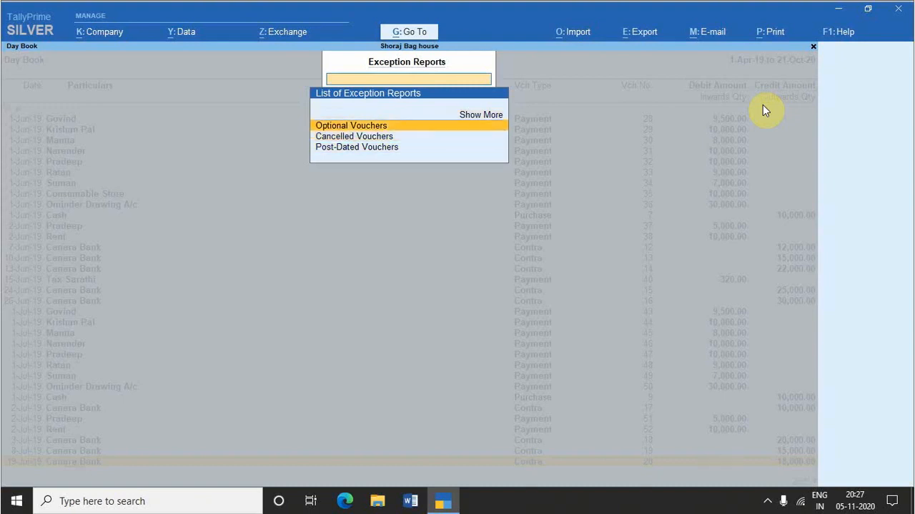
key(Down)
key(Down)
key(Escape)
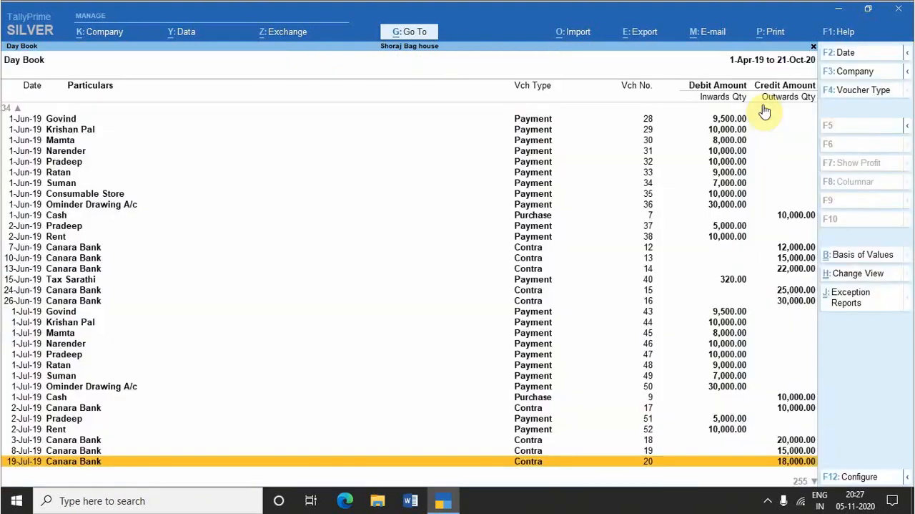
Step: Leave the Day Book and switch accounting voucher creation to a Contra voucher
key(Escape)
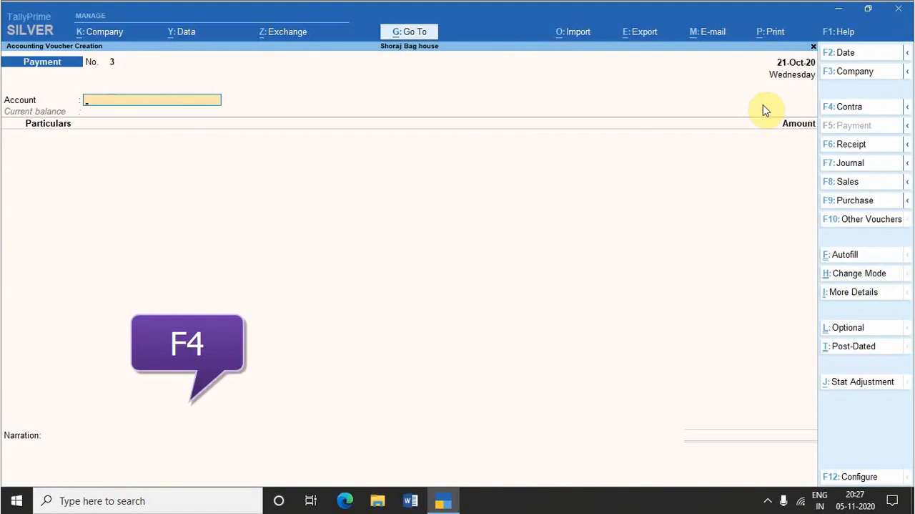
key(F4)
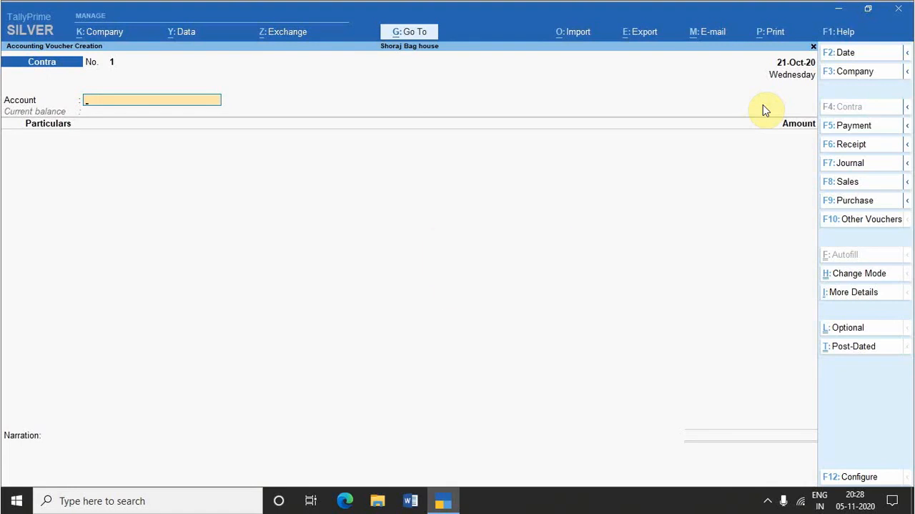
Step: Switch to a Payment voucher, set its account to Cash, and choose M.C Raj & Sons as the particulars ledger
key(F5)
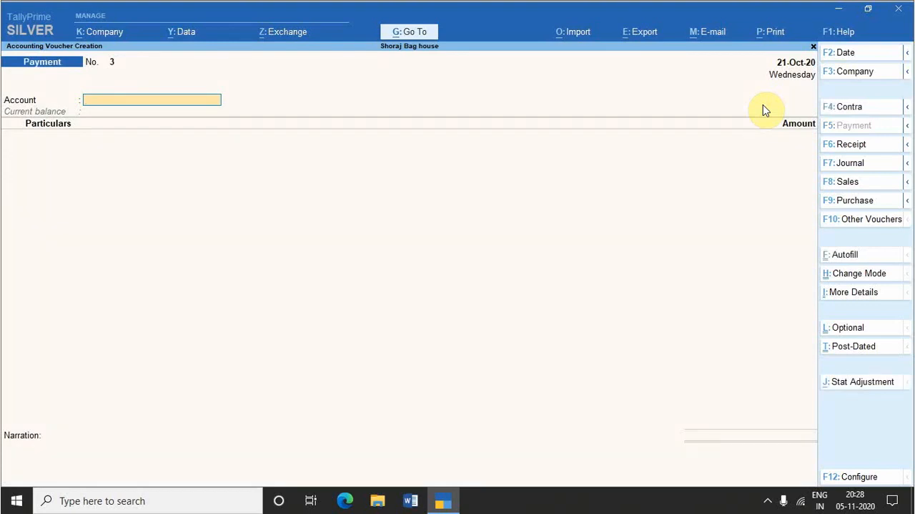
text(Ca)
key(Down)
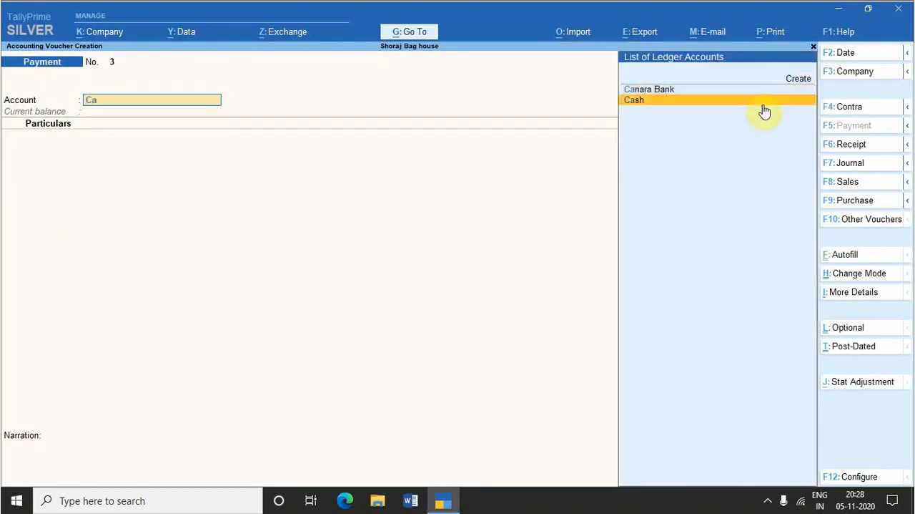
key(Return)
text(j)
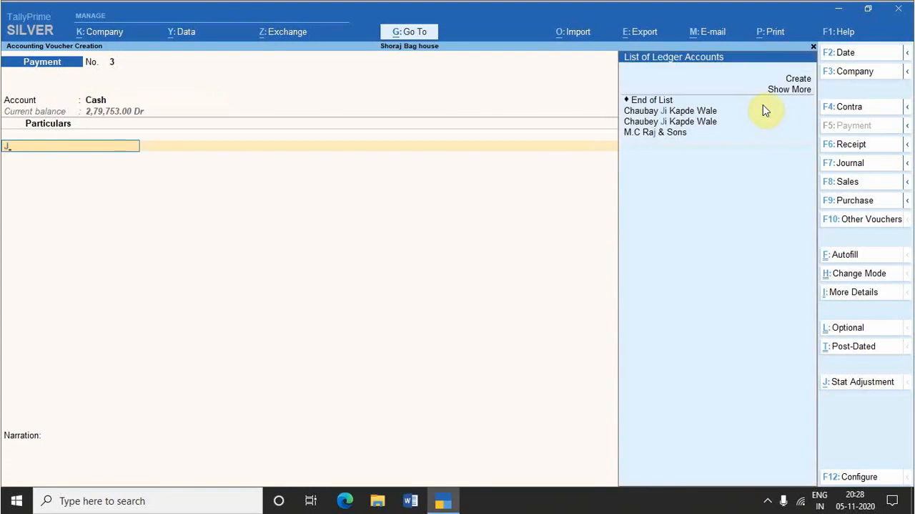
key(Down)
key(Down)
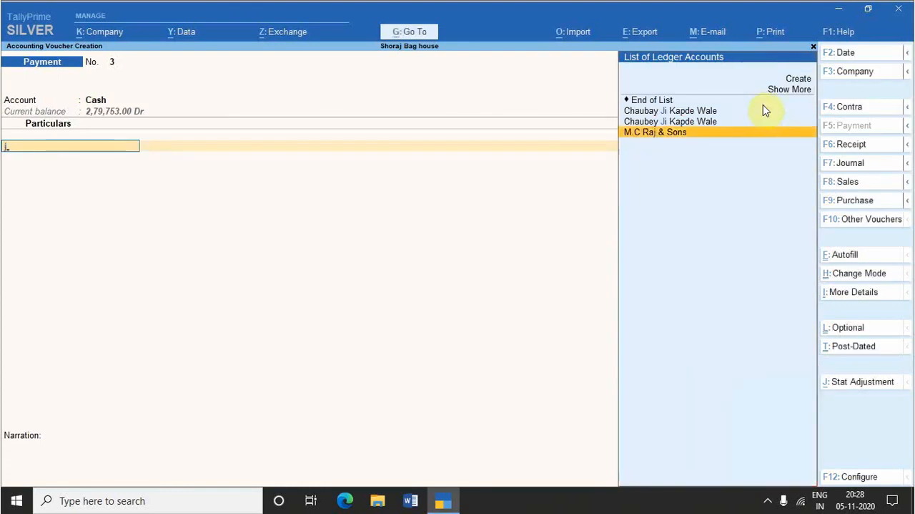
key(Return)
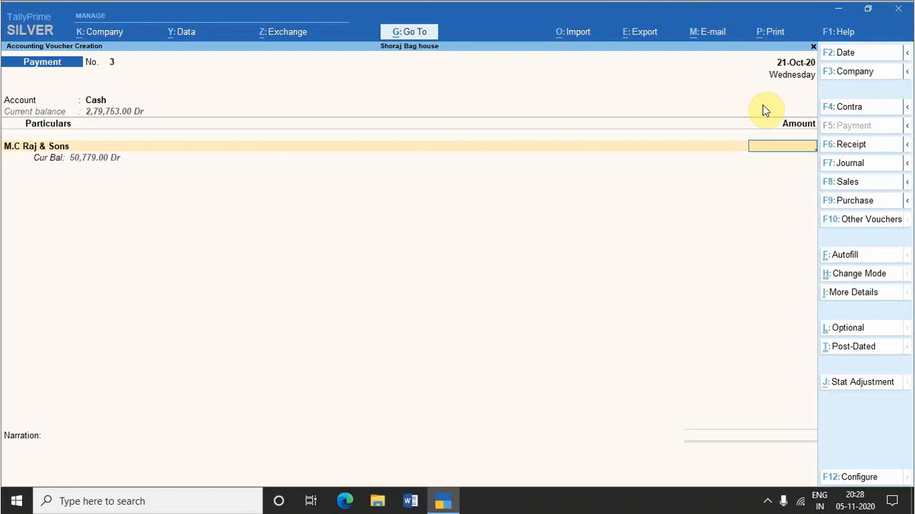
Step: Convert the entry to a Receipt voucher and select Cash as its account
key(F6)
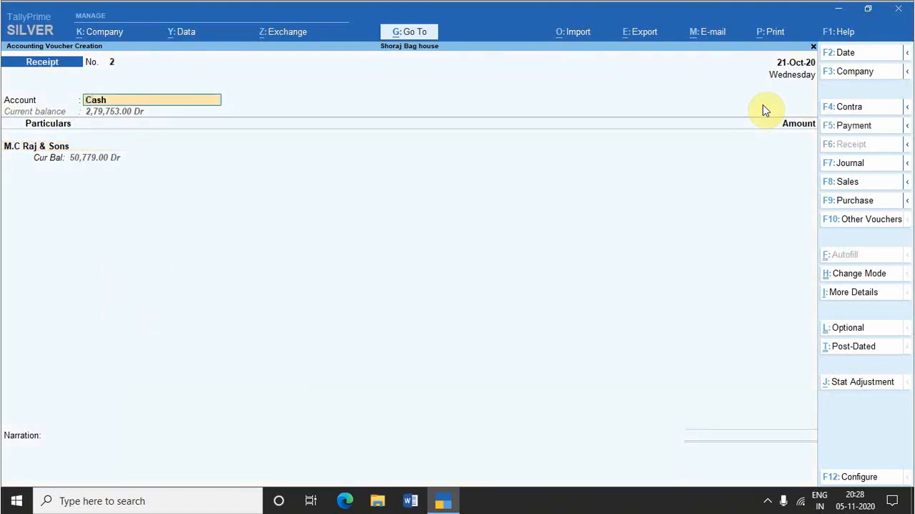
key(BackSpace)
key(Down)
key(Down)
key(Down)
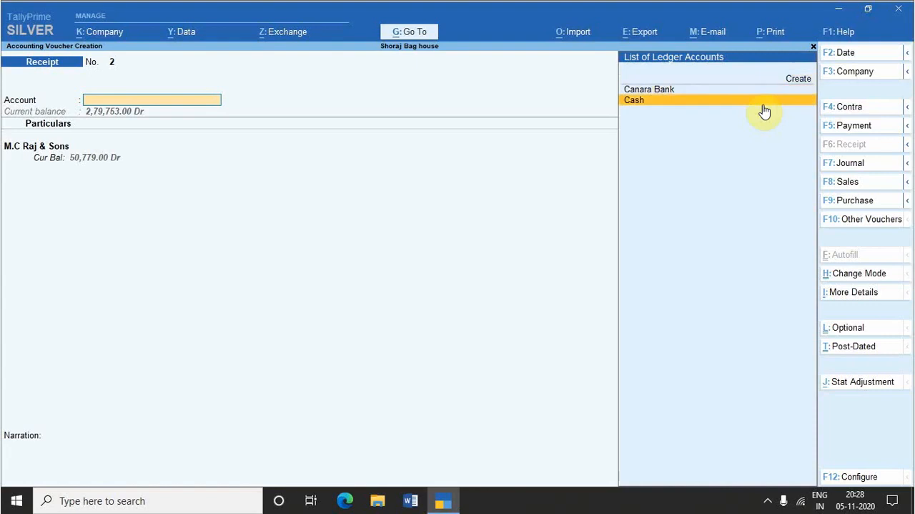
key(Return)
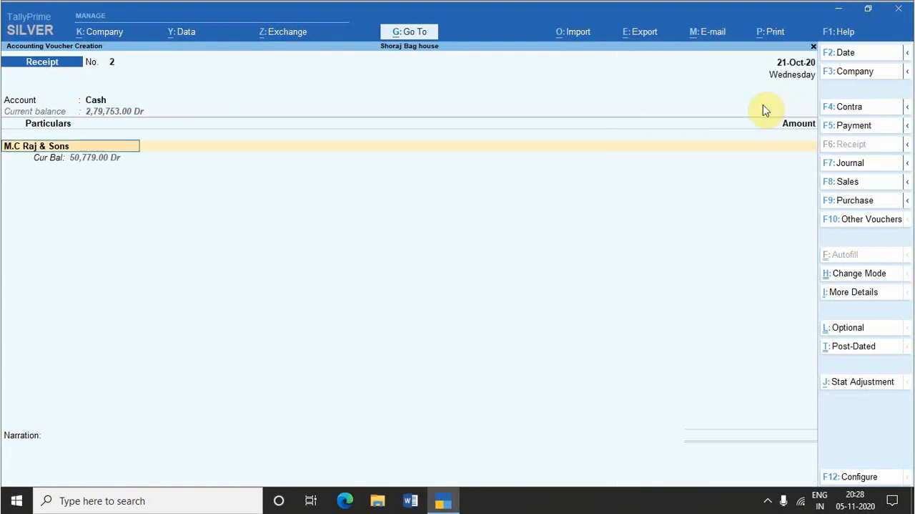
Step: Enter an amount of 1 for M.C Raj & Sons, accept the Agst Ref bill-wise details, and save the receipt without a narration
key(Return)
text(1)
key(Return)
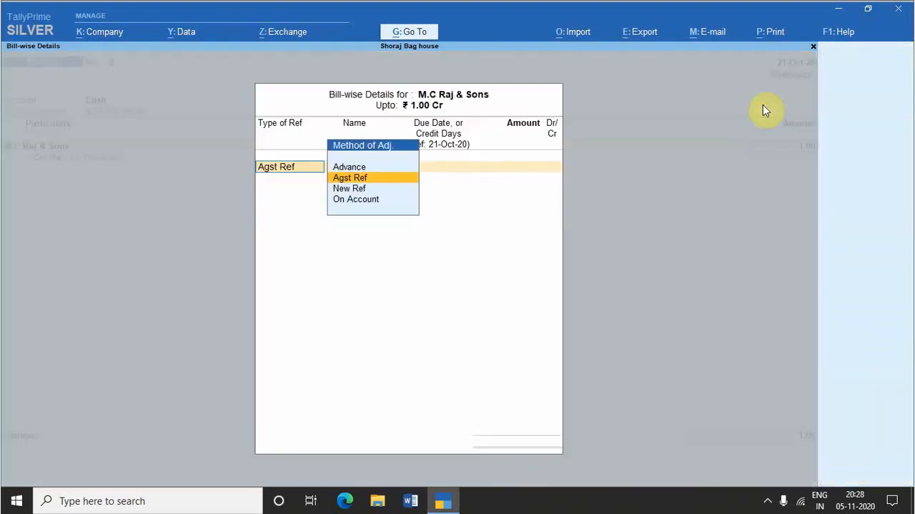
key(ctrl+a)
key(Return)
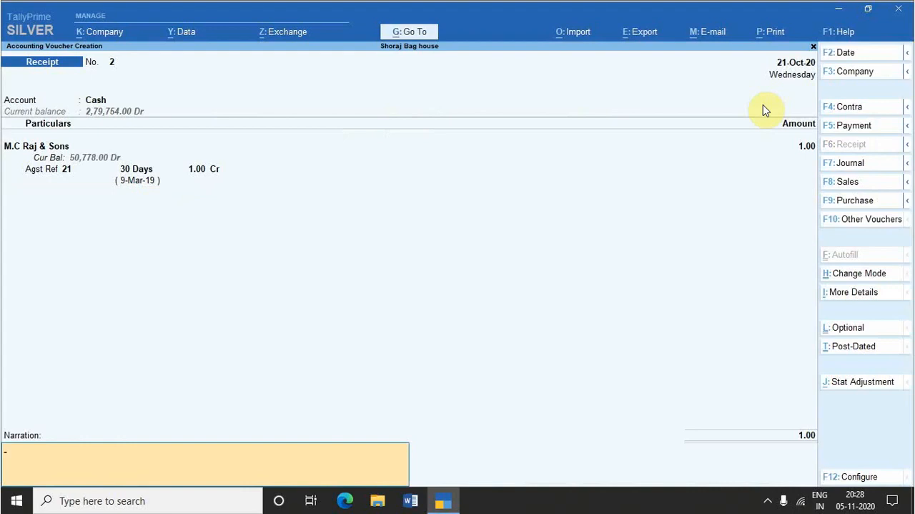
key(Return)
key(Return)
Step: Switch to a Journal voucher, then to the stock journal types, and choose Manufacturing as the voucher type
key(F7)
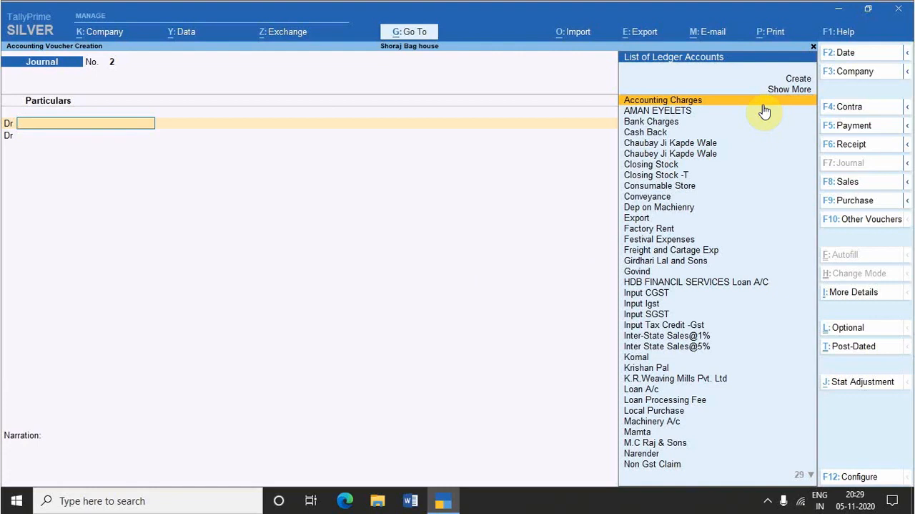
key(alt+F7)
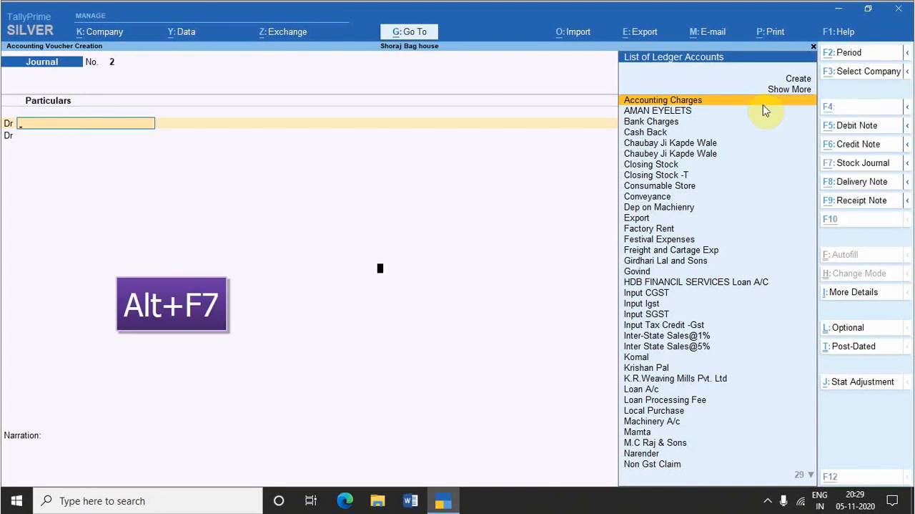
key(Up)
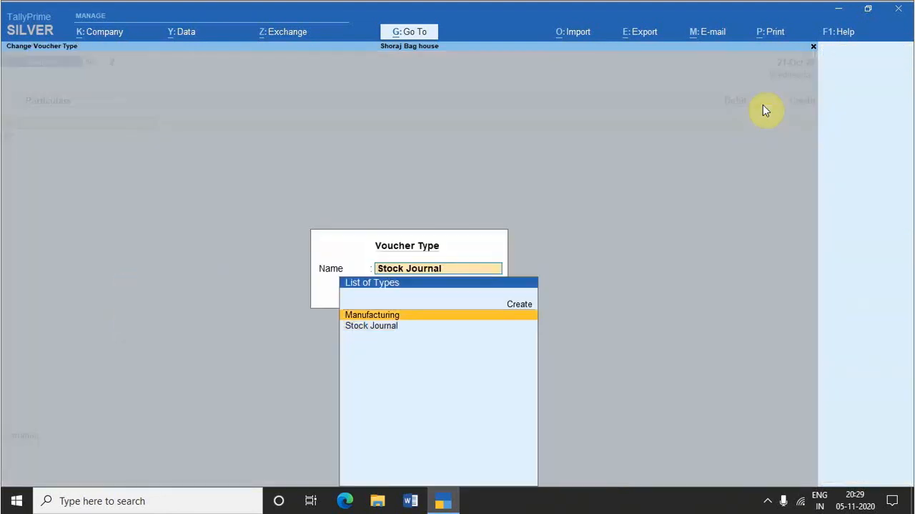
key(Down)
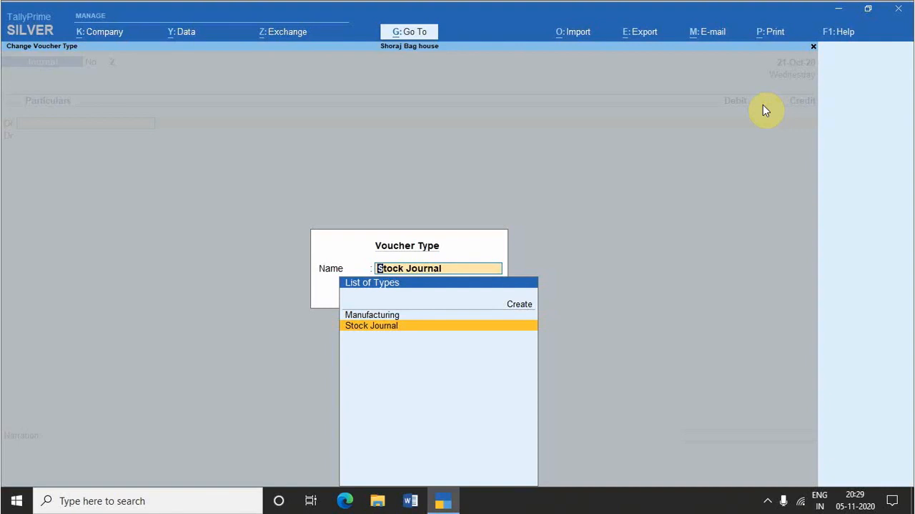
key(Up)
key(Return)
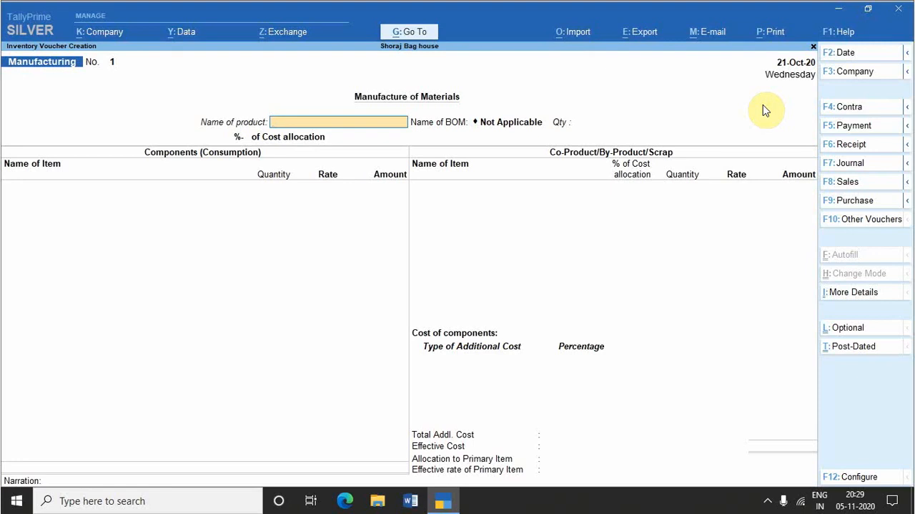
Step: Switch to a Physical Stock voucher and display the list of stock items for the first item entry
key(ctrl+F7)
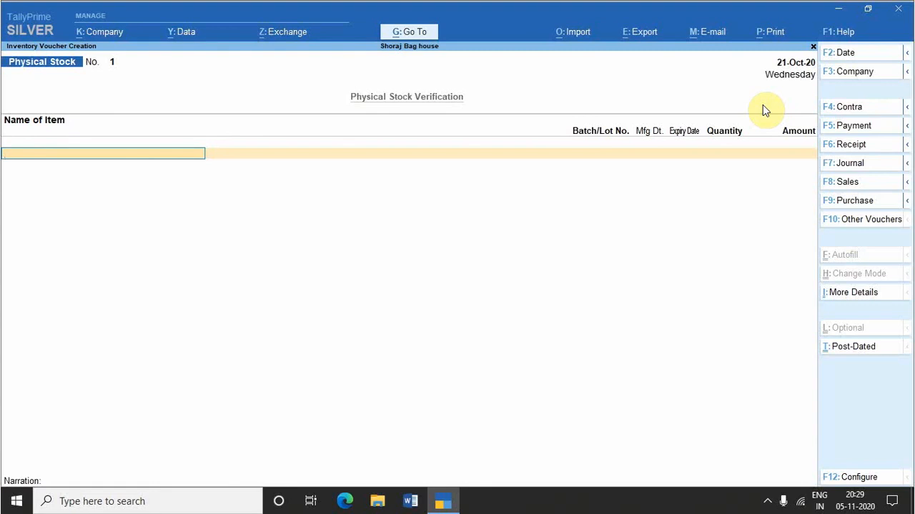
key(space)
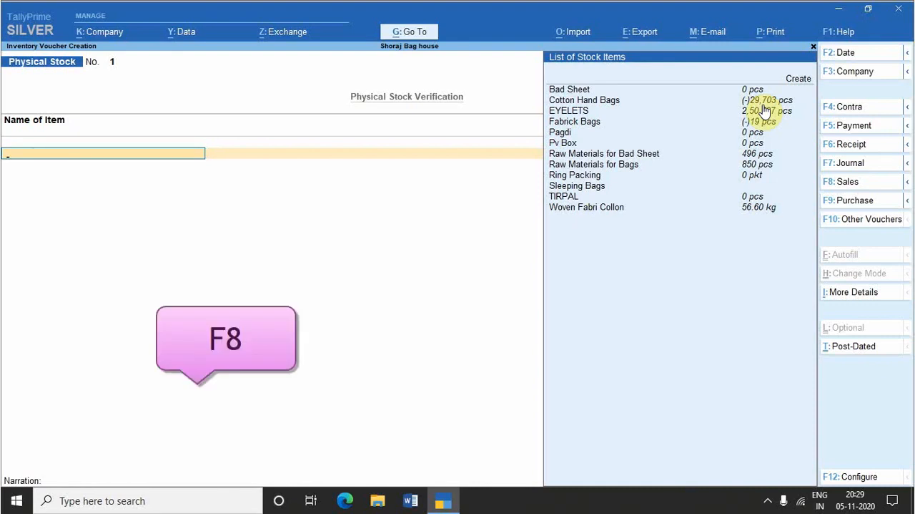
Step: Switch to a Sales voucher, select AMAN EYELETS as the party account, and accept the dispatch and party details unchanged
key(F8)
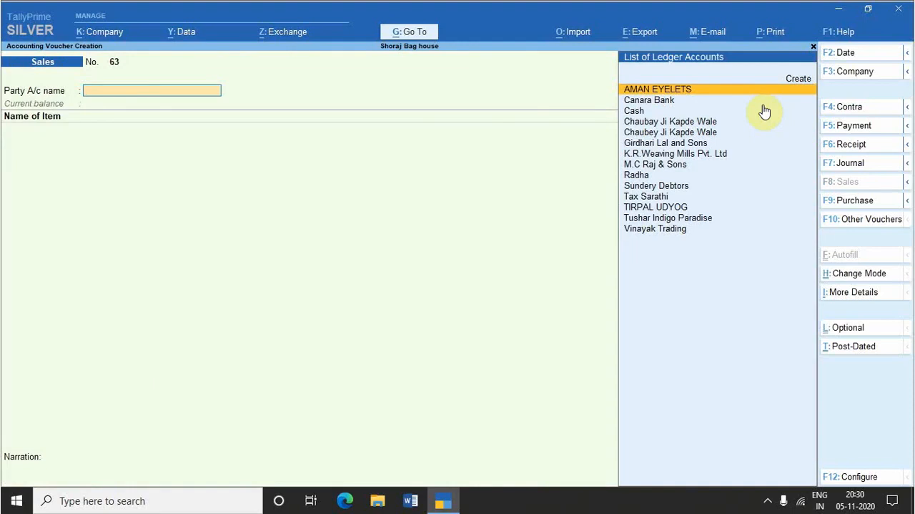
key(Return)
key(Return)
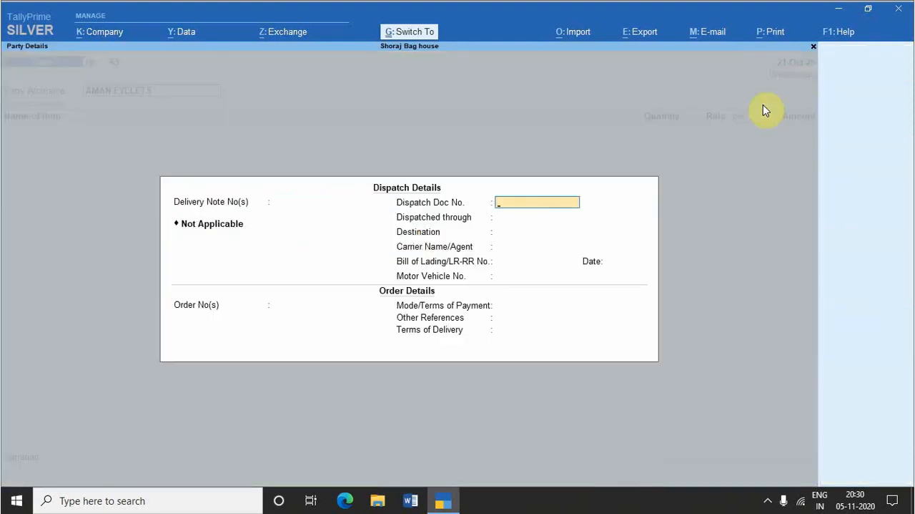
key(ctrl+a)
key(Return)
key(ctrl+a)
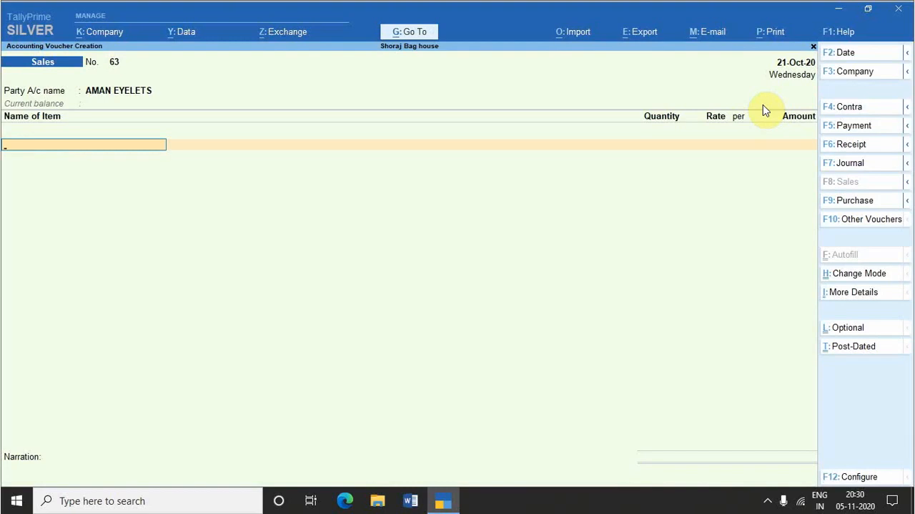
Step: Add the stock item Bad Sheet with 2 pcs at a rate of 100.00, and end the allocation and item lists
text(A)
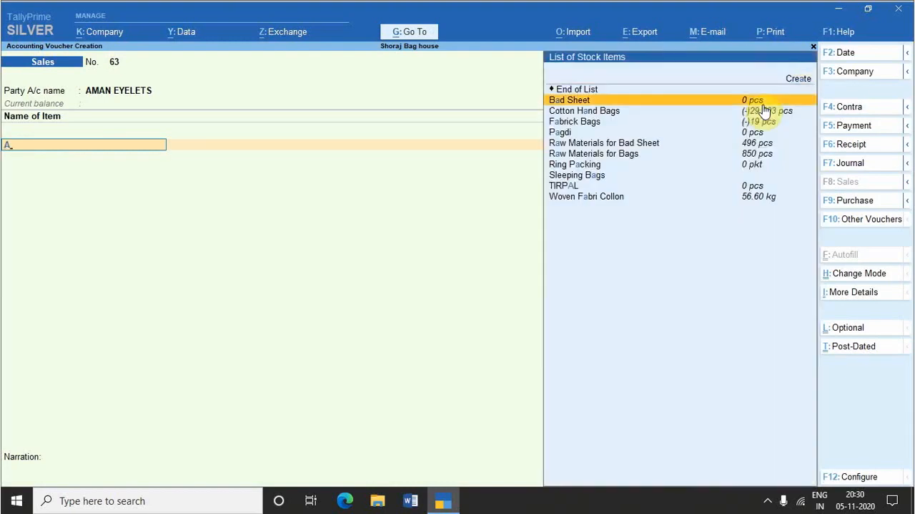
key(Return)
key(Return)
key(Return)
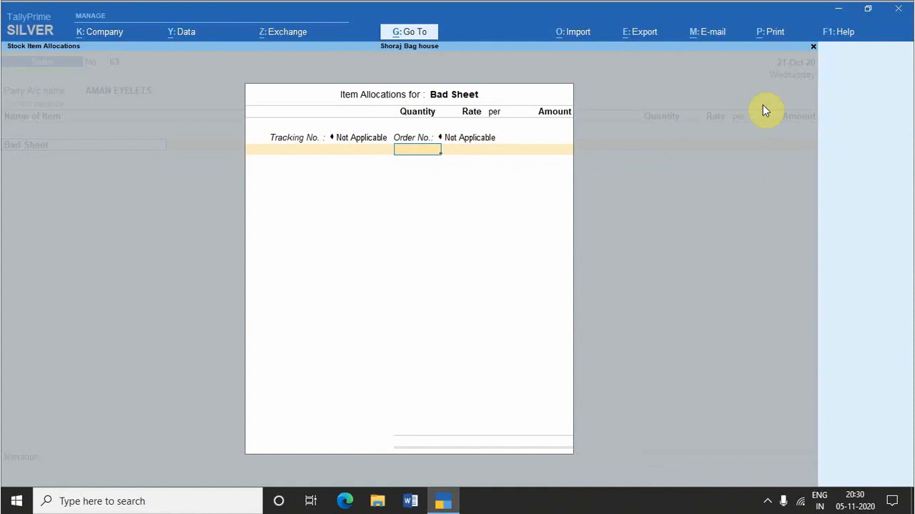
text(2)
key(Return)
key(Return)
key(Return)
key(Return)
key(Return)
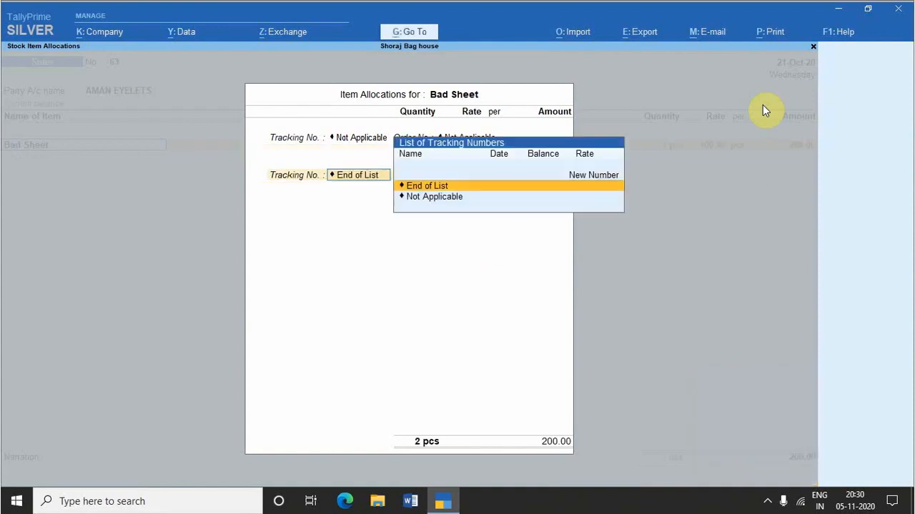
key(Return)
Step: Go back into the Bad Sheet allocation, set its rate to 500 per piece, and accept the allocation and item list
key(Return)
key(Return)
key(Return)
key(Return)
key(BackSpace)
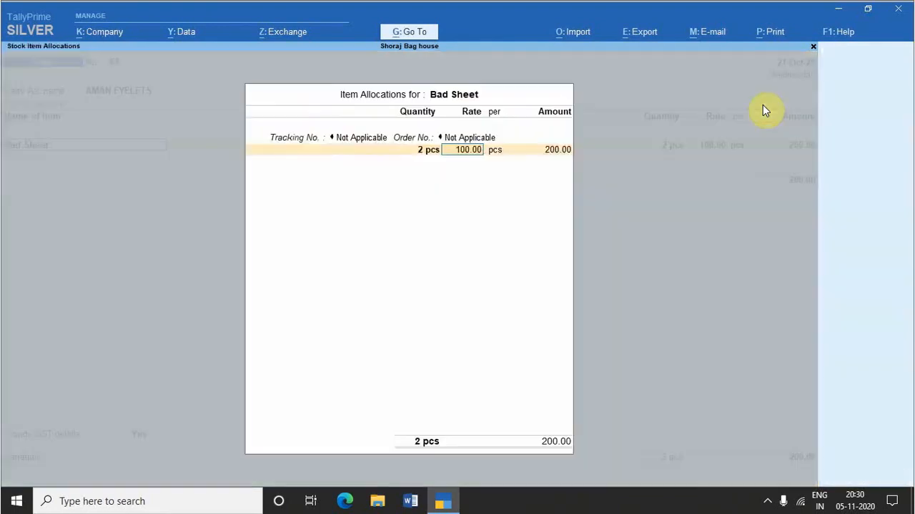
text(500.0)
key(BackSpace)
key(Return)
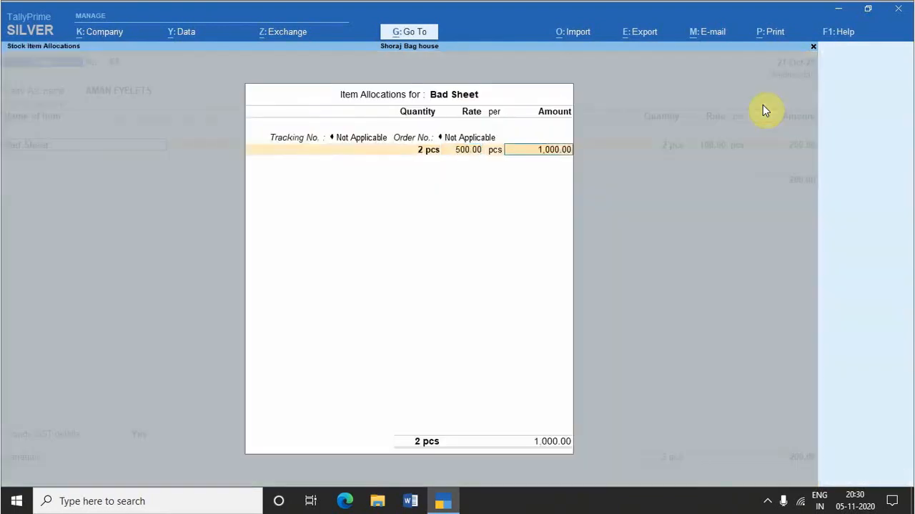
key(Return)
key(Return)
Step: Back out of the interstate sales details, set Provide GST details to No, and continue to the narration
key(Return)
key(Return)
key(Return)
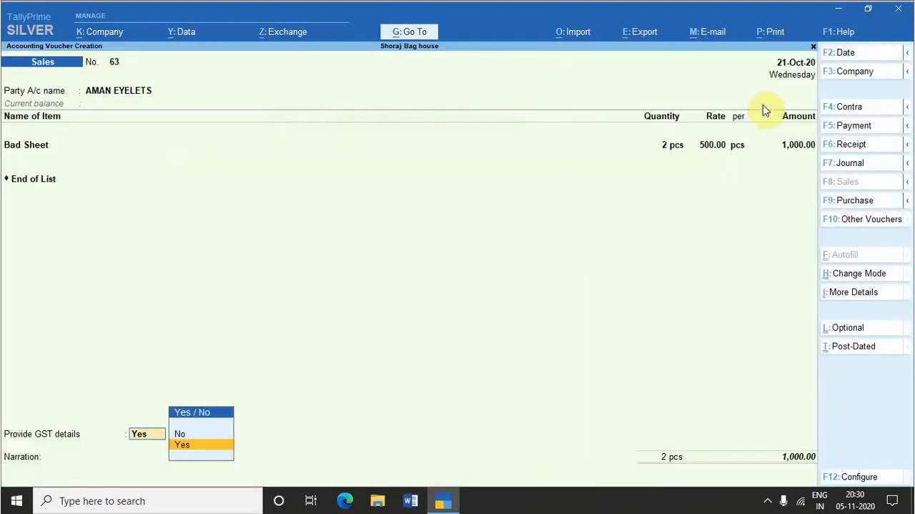
key(Return)
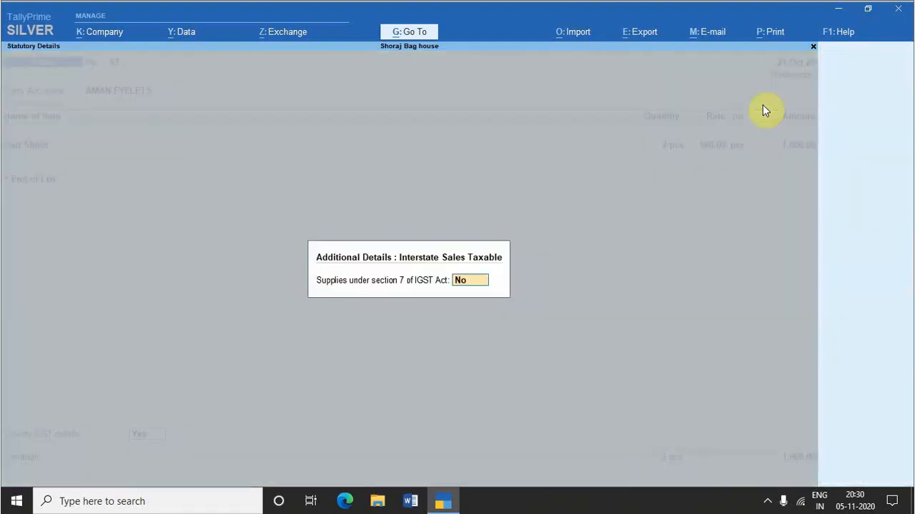
key(Escape)
key(Down)
Step: Leave the Sales voucher's narration blank and accept the voucher
key(Return)
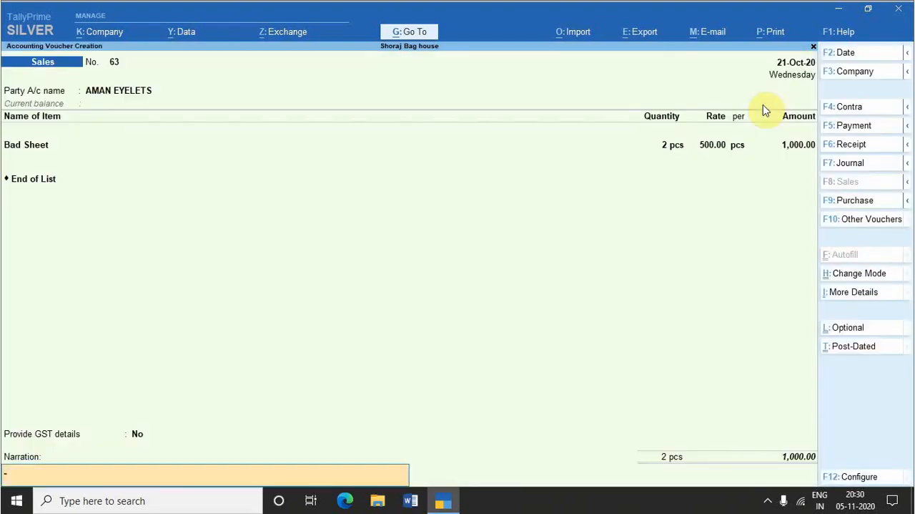
key(Return)
key(Return)
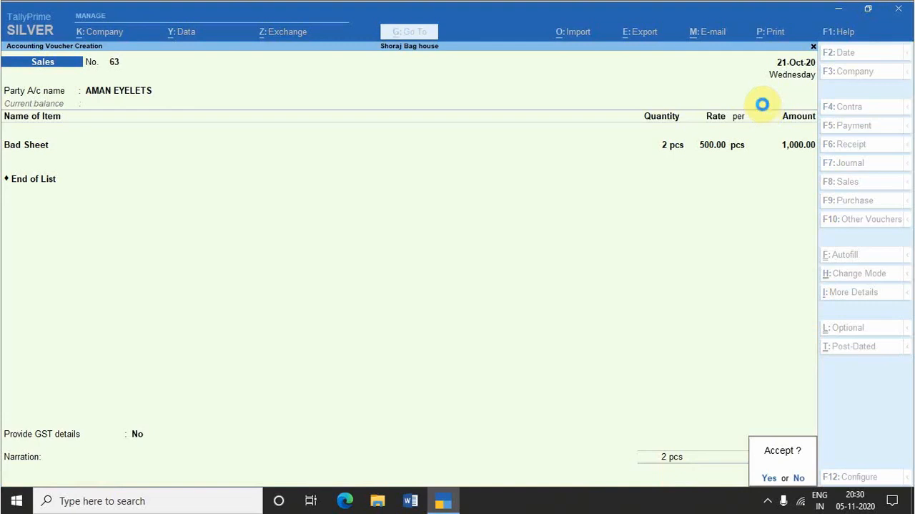
key(Return)
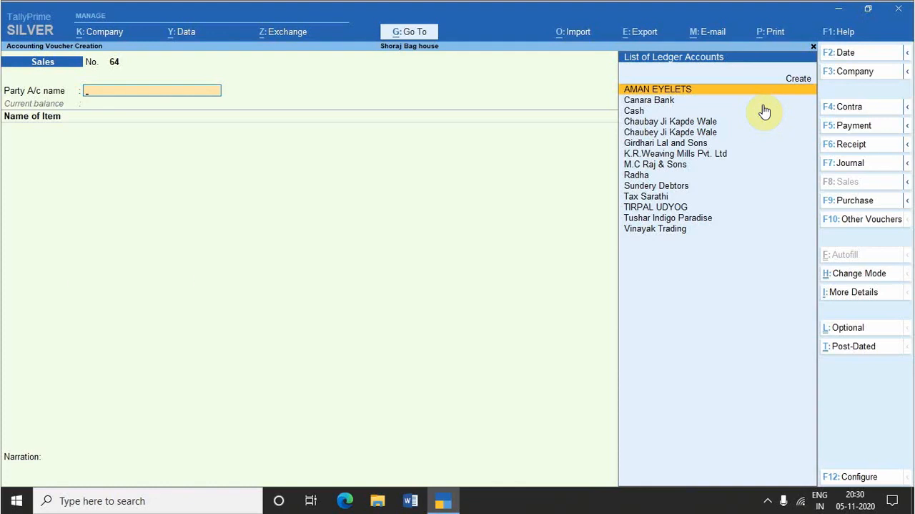
Step: Switch to a Delivery Note, select AMAN EYELETS as the party account, and accept the order, dispatch and party details unchanged
key(alt+F8)
key(alt+F8)
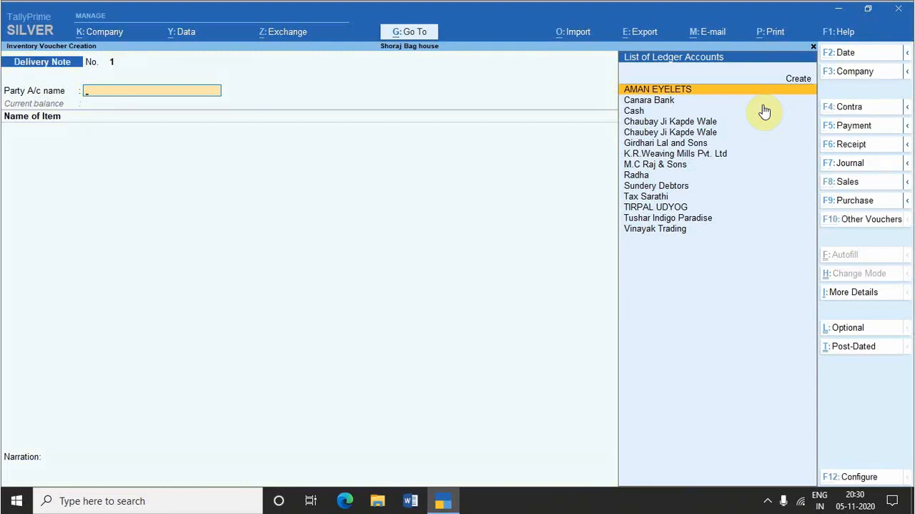
key(Return)
key(Return)
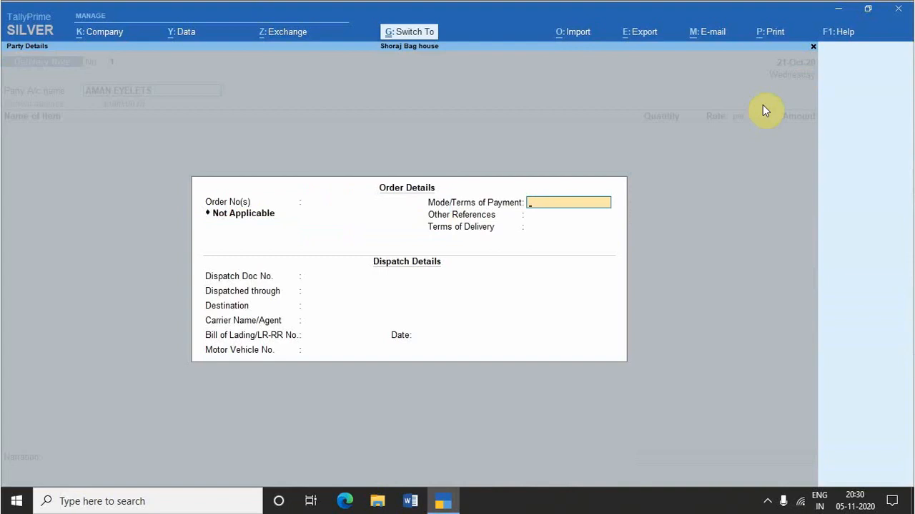
key(ctrl+a)
key(Return)
key(ctrl+a)
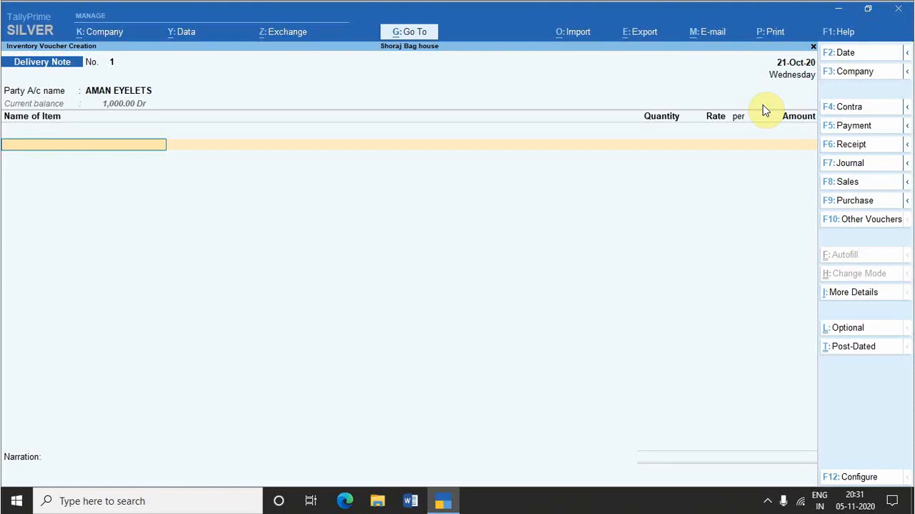
Step: Switch to a Sales Order voucher, discard the carried-over party, and reopen voucher entry
key(ctrl+F8)
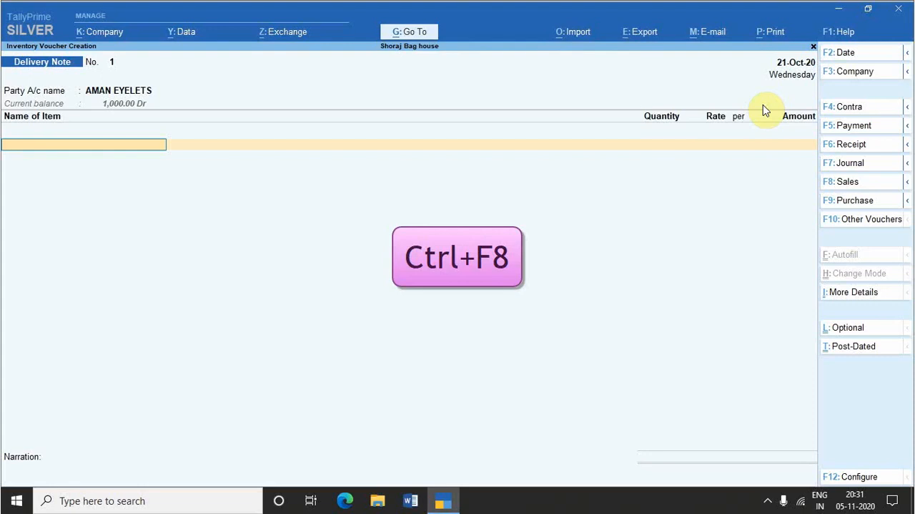
key(ctrl+F8)
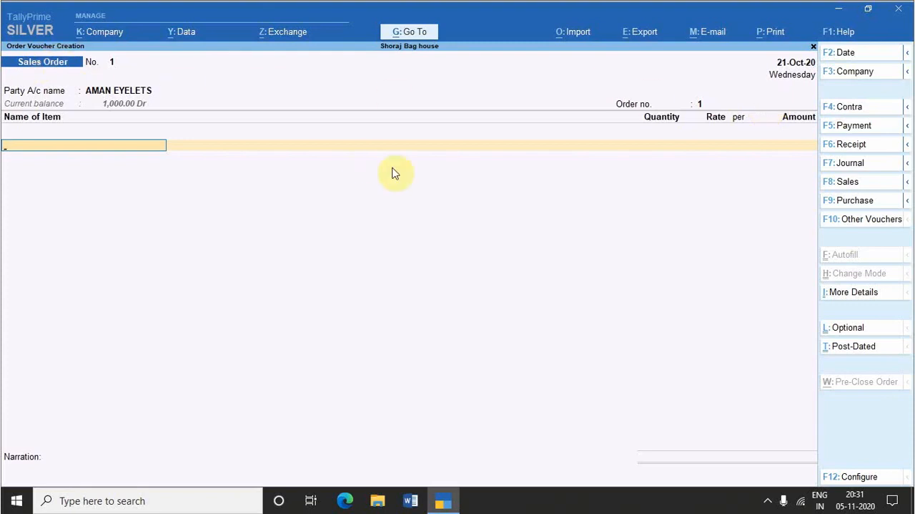
key(Escape)
key(v)
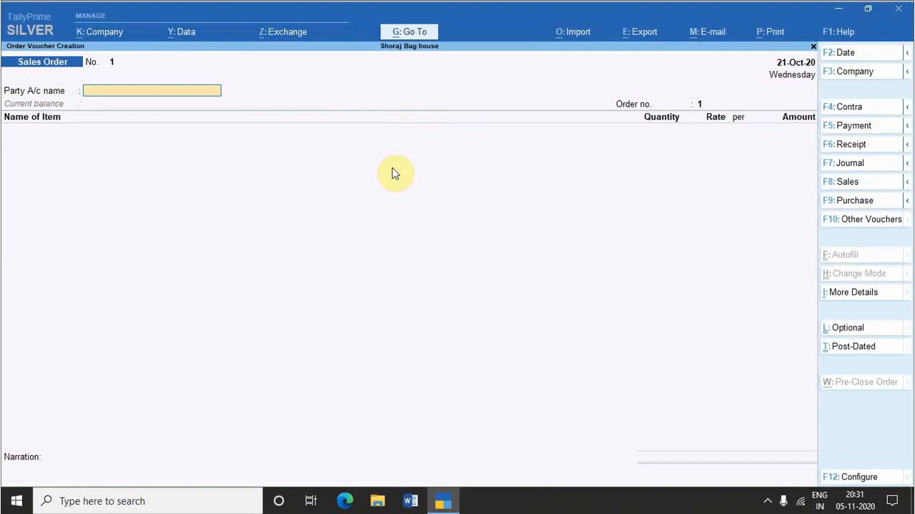
Step: Switch to a Purchase voucher, select AMAN EYELETS as the party account, and accept the receipt and party details unchanged
key(F9)
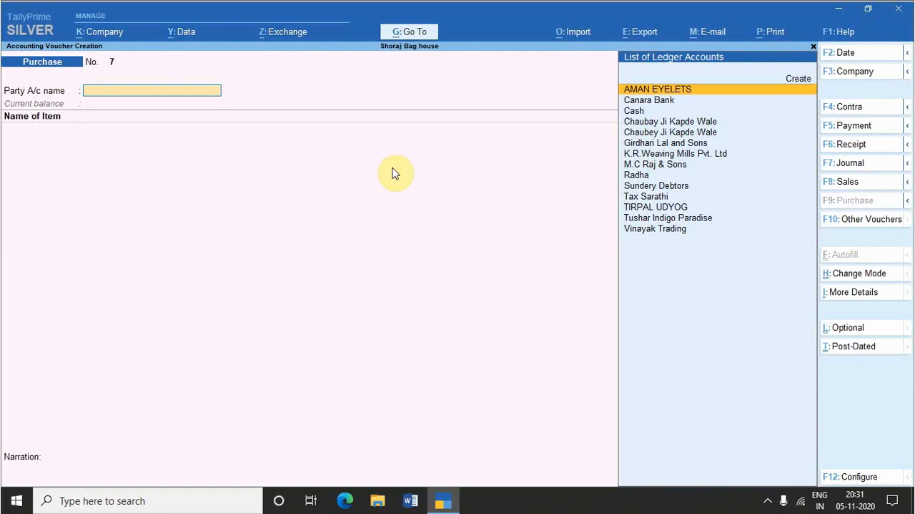
key(Return)
key(Return)
key(Return)
key(Return)
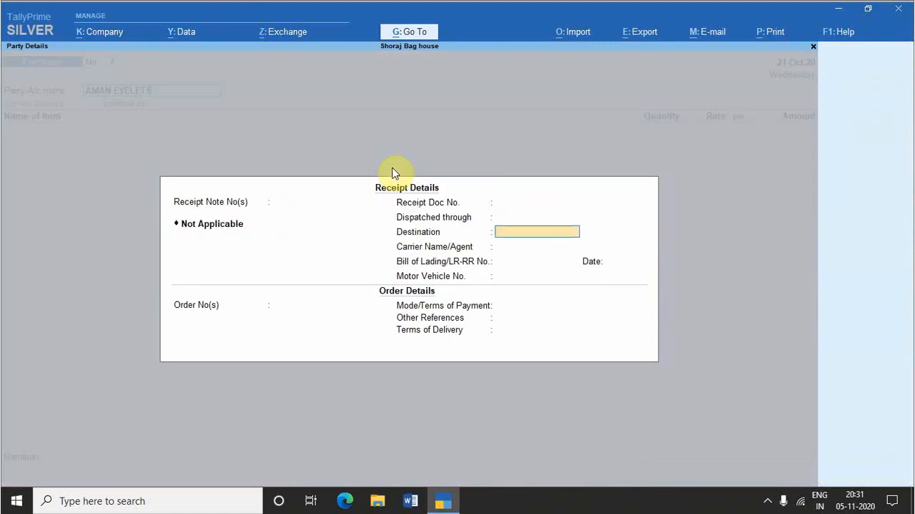
key(ctrl+a)
key(Return)
key(ctrl+a)
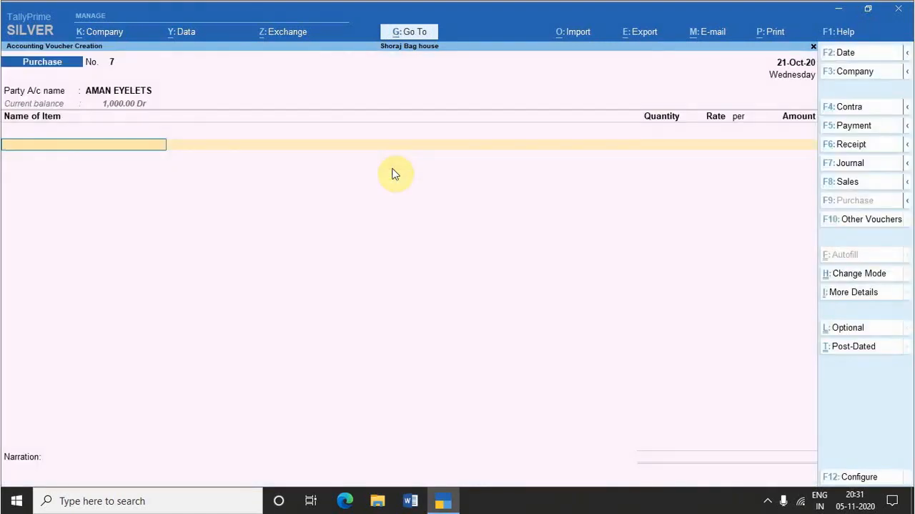
Step: Switch to a Receipt Note, keep AMAN EYELETS as the party, and accept the order, receipt and party details unchanged
key(alt+F9)
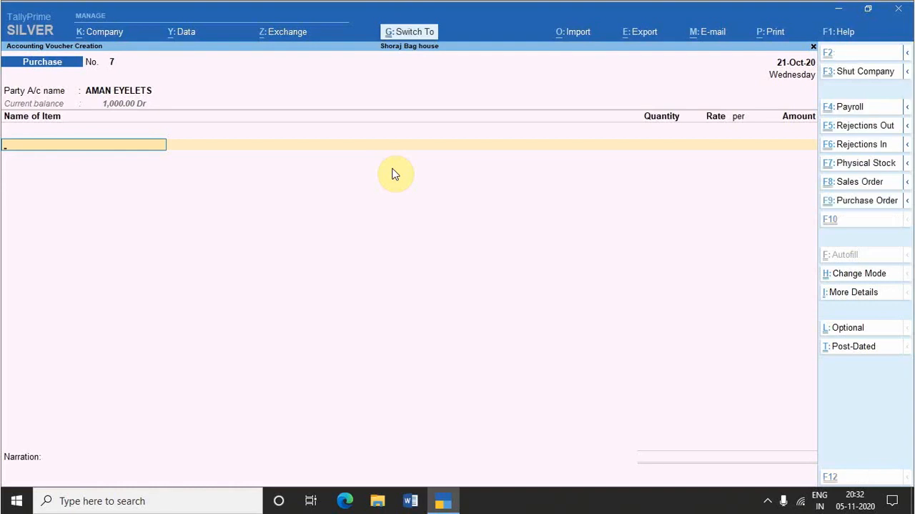
key(ctrl+F9)
key(alt+F9)
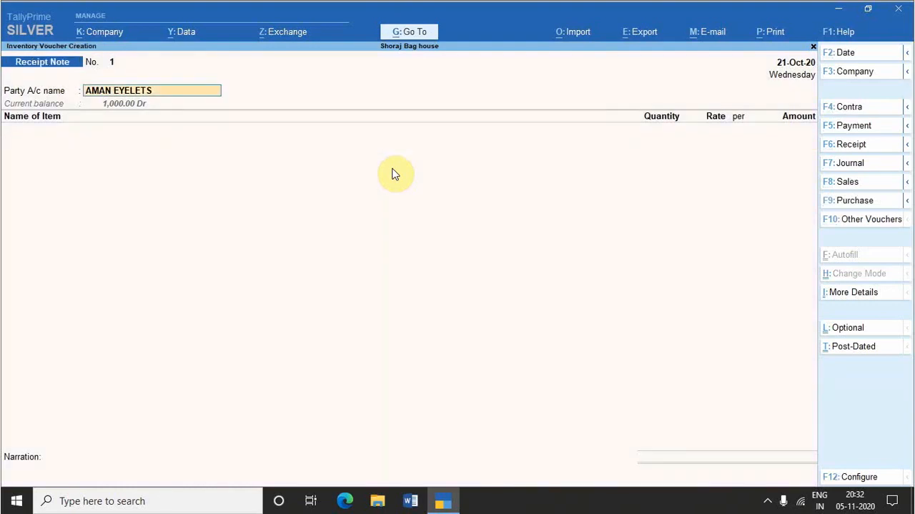
key(Return)
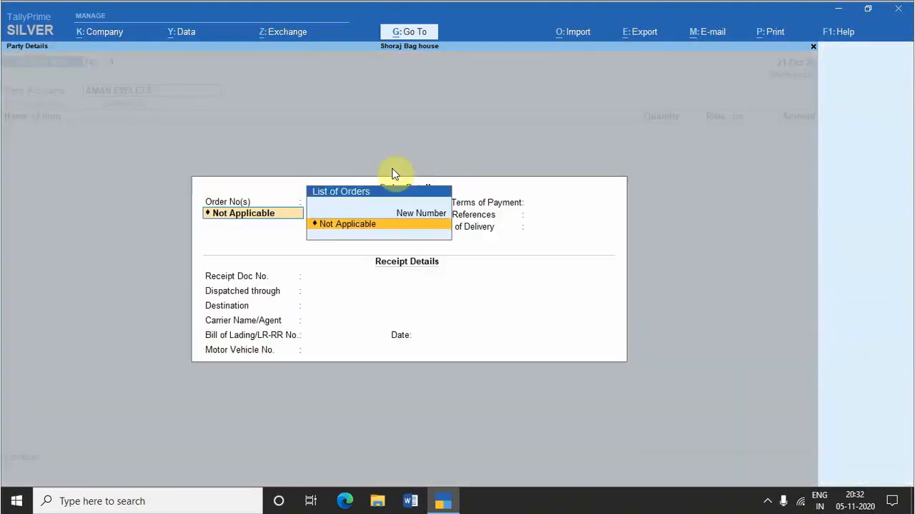
key(Return)
key(Return)
key(Return)
key(Return)
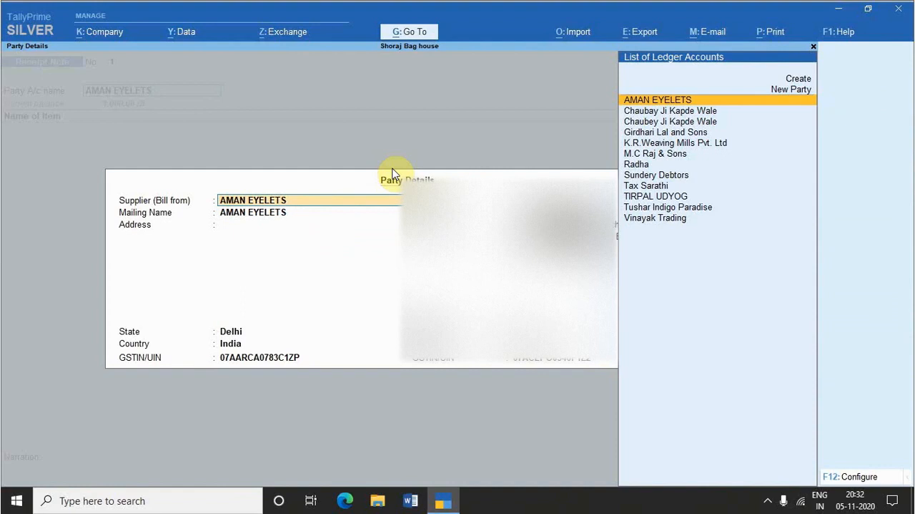
key(Return)
key(Return)
key(Return)
key(Return)
key(Return)
key(Return)
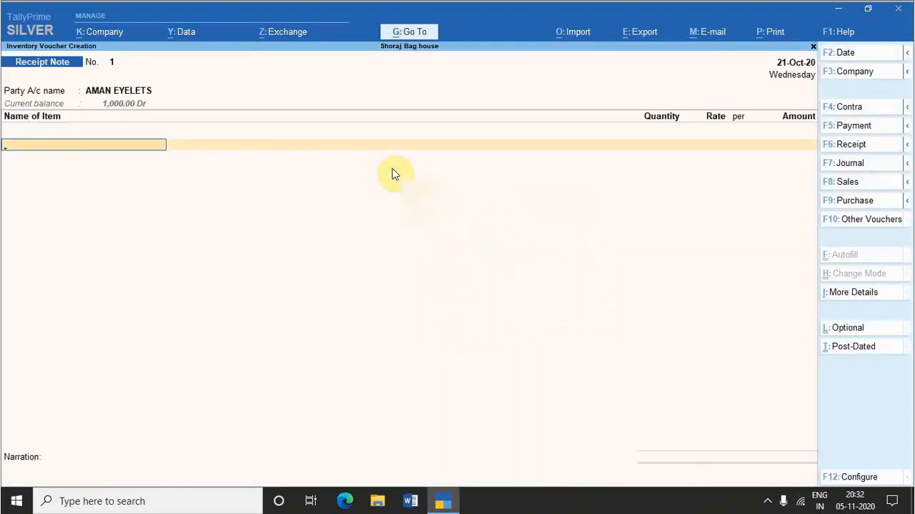
Step: Add the stock item Fabrick Bags to the Receipt Note, leaving its description and quantity blank
text(ga)
key(Return)
key(Return)
key(Return)
key(Down)
key(Down)
key(Return)
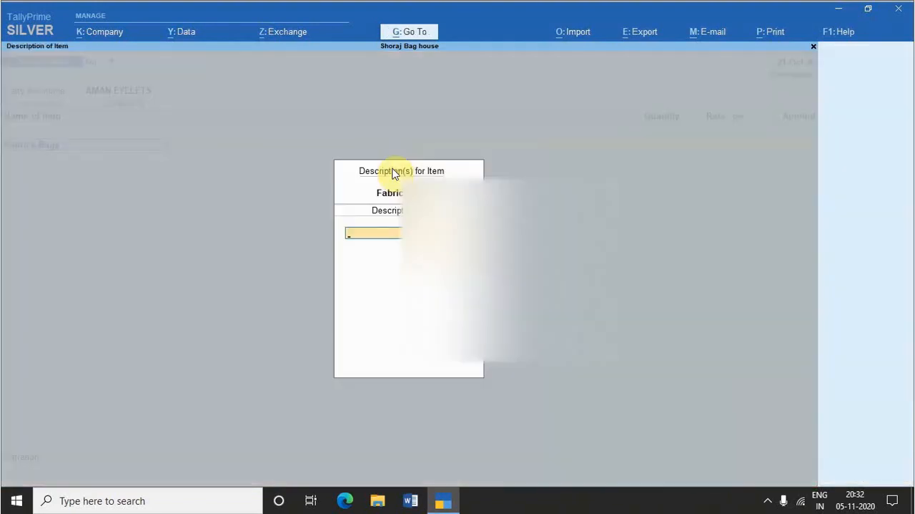
key(Return)
key(Return)
key(Return)
key(Return)
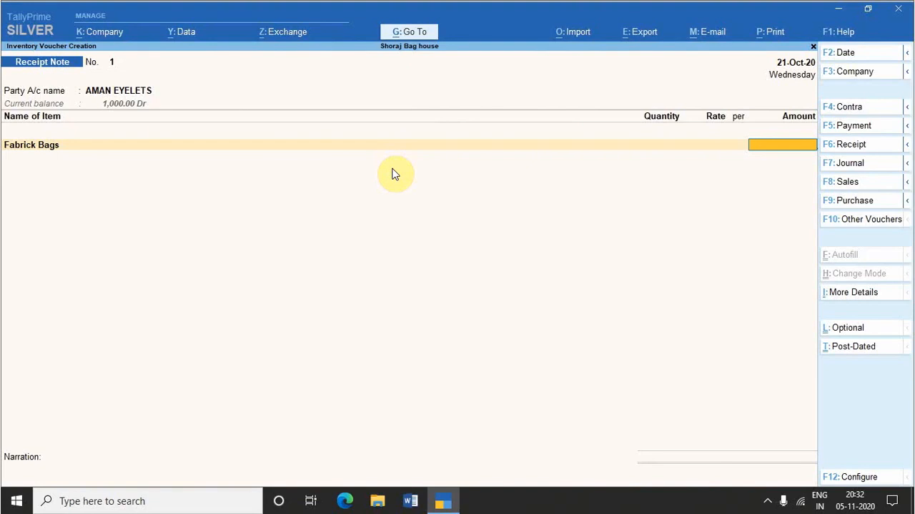
Step: Reopen the Fabrick Bags allocation with tracking and order numbers Not Applicable, leave the quantity blank, and accept the Receipt Note
key(BackSpace)
key(Return)
key(Return)
key(Return)
key(Return)
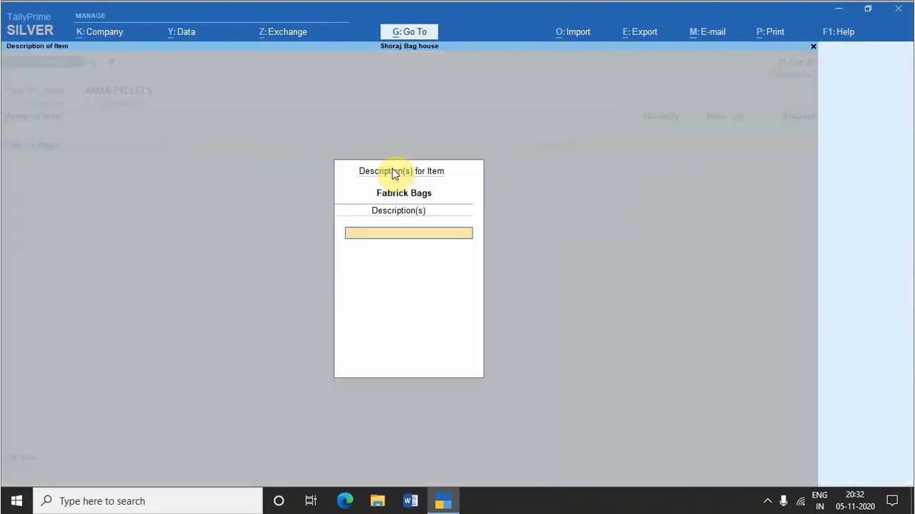
key(Return)
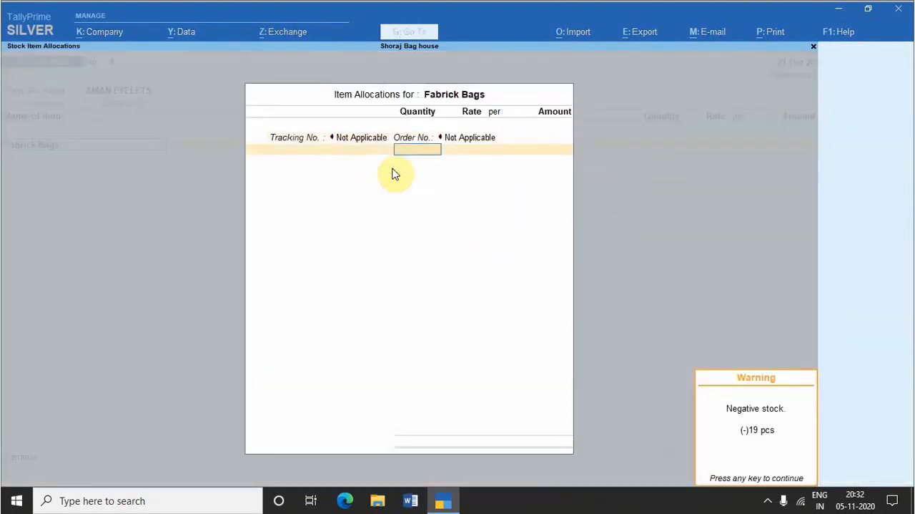
key(ctrl+a)
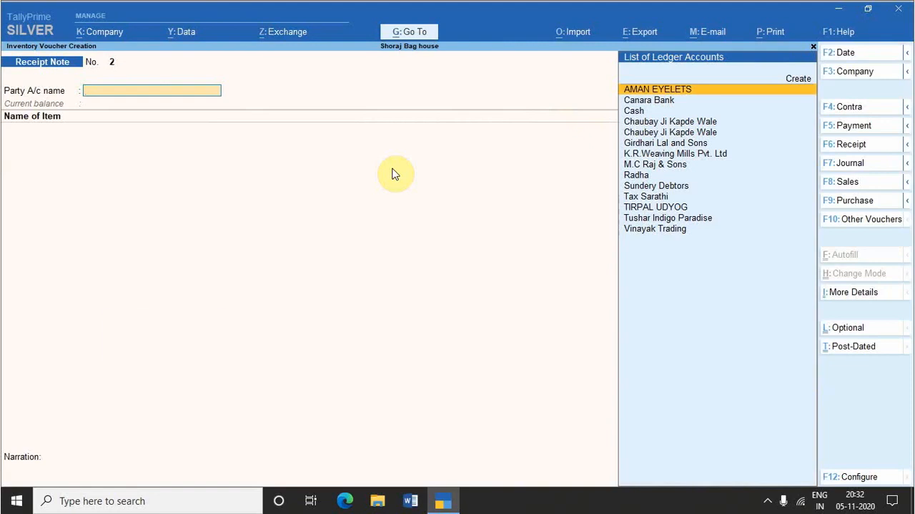
Step: Switch to a Purchase Order, select Tax Sarathi as the party account, and accept the order, receipt and party details unchanged
key(ctrl+F9)
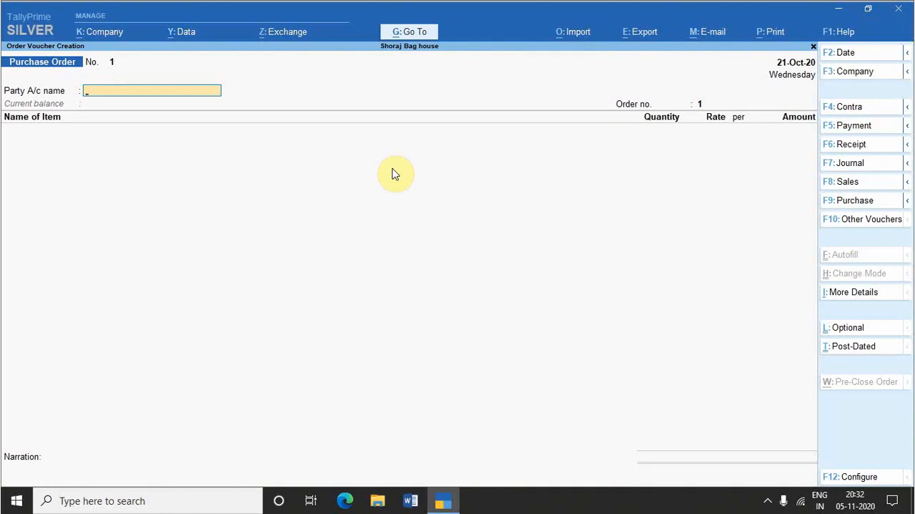
text(sa)
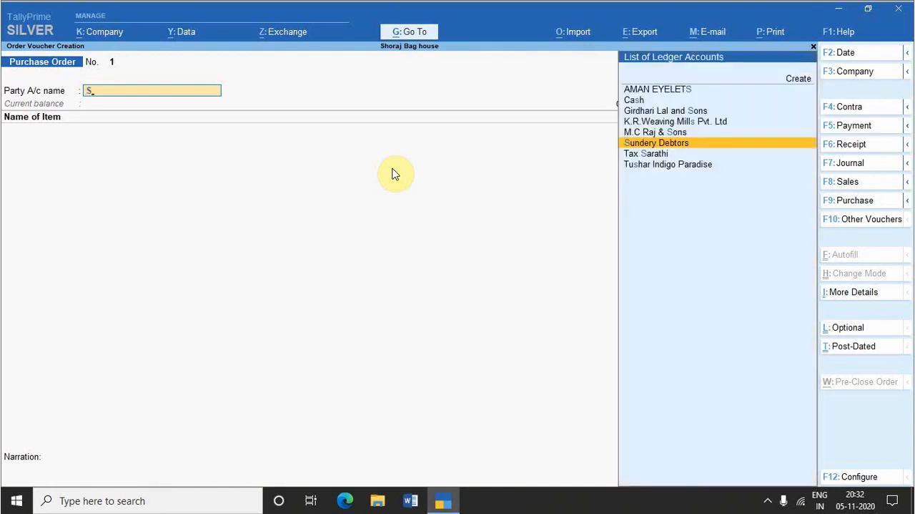
key(Down)
key(Down)
key(Up)
key(Return)
key(Return)
key(Return)
key(Return)
key(Return)
key(Return)
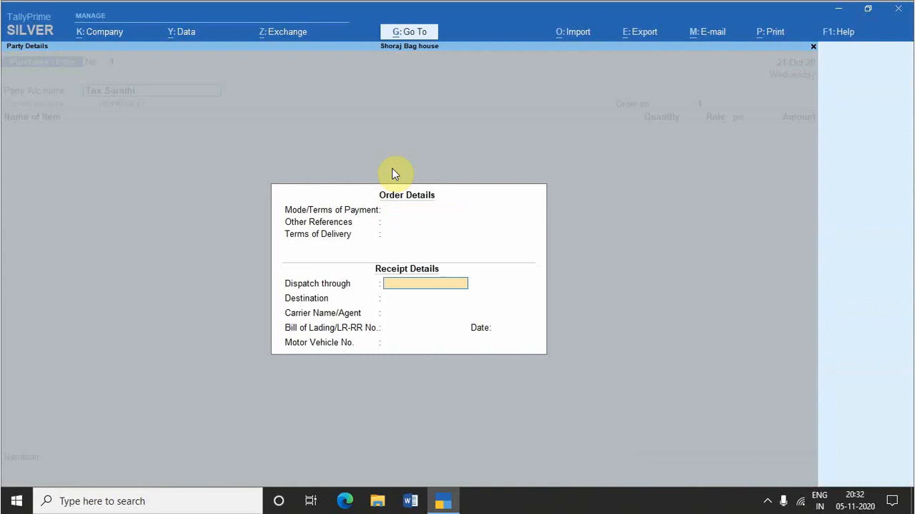
key(ctrl+a)
key(Return)
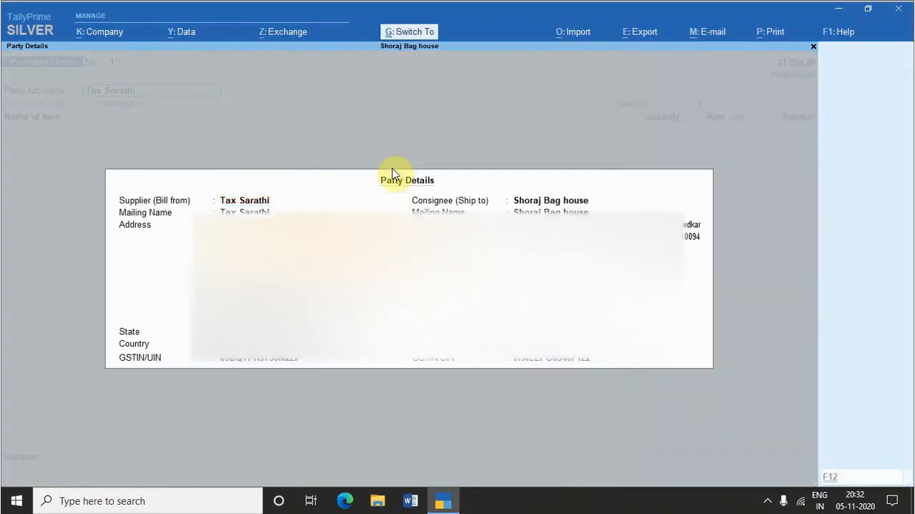
key(ctrl+a)
Step: Add the stock item Sleeping Bags due on 21-Oct-20 to the Purchase Order, leaving quantity and rate blank
text(s)
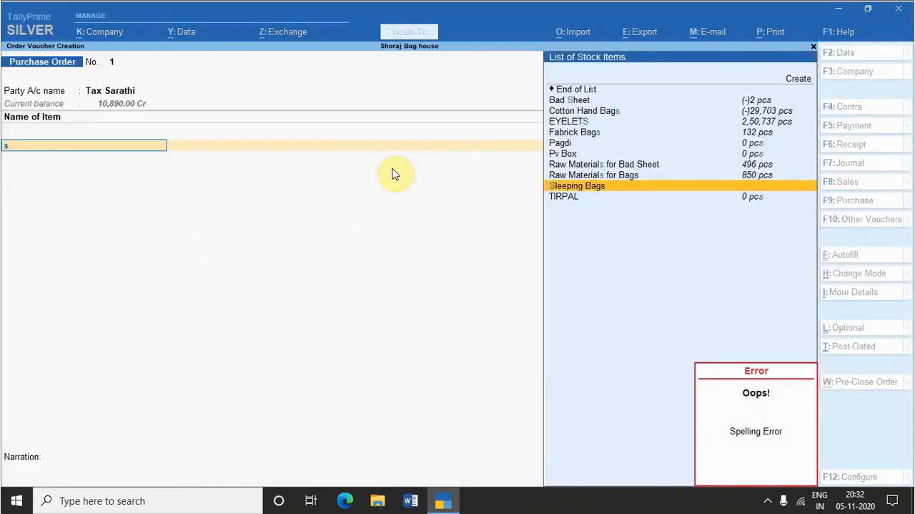
key(Return)
key(Return)
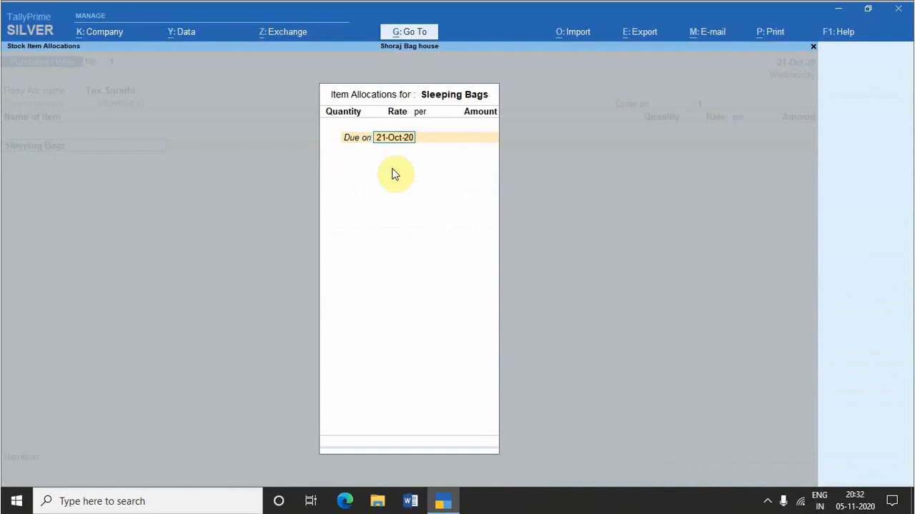
key(Return)
key(Return)
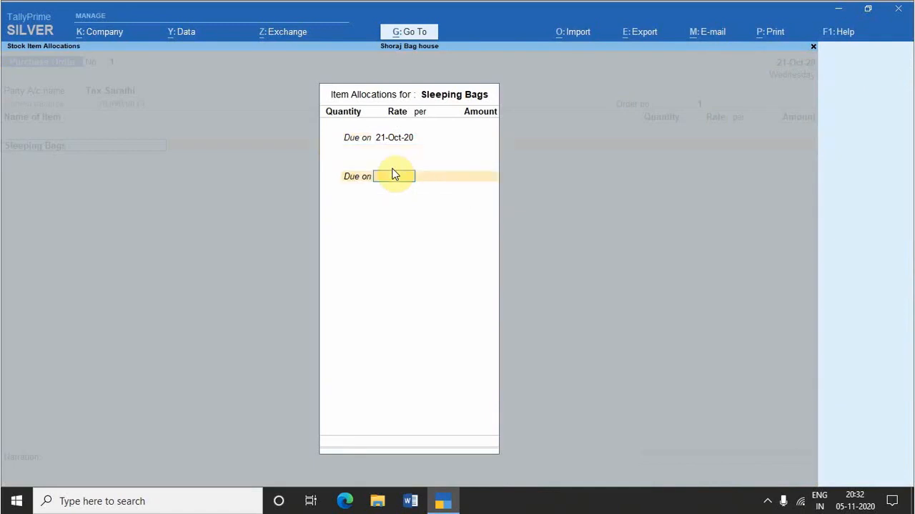
Step: End the item list, try to accept the Purchase Order, and quit it back to the Gateway of Tally
key(Return)
key(Return)
key(Return)
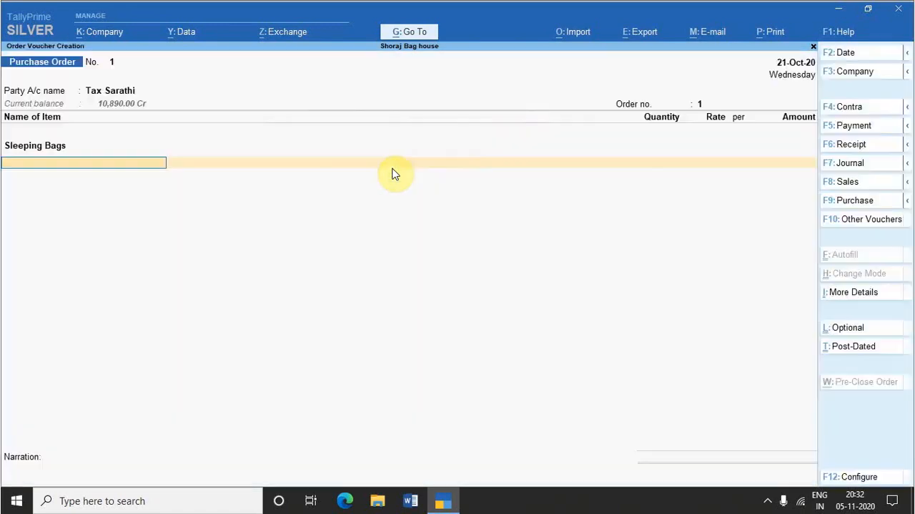
key(Return)
key(Return)
key(Return)
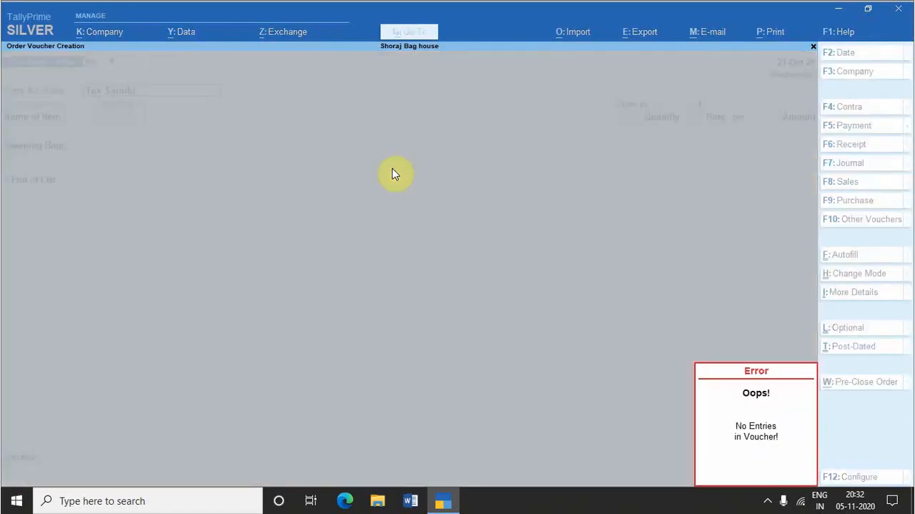
key(Escape)
key(Escape)
key(Escape)
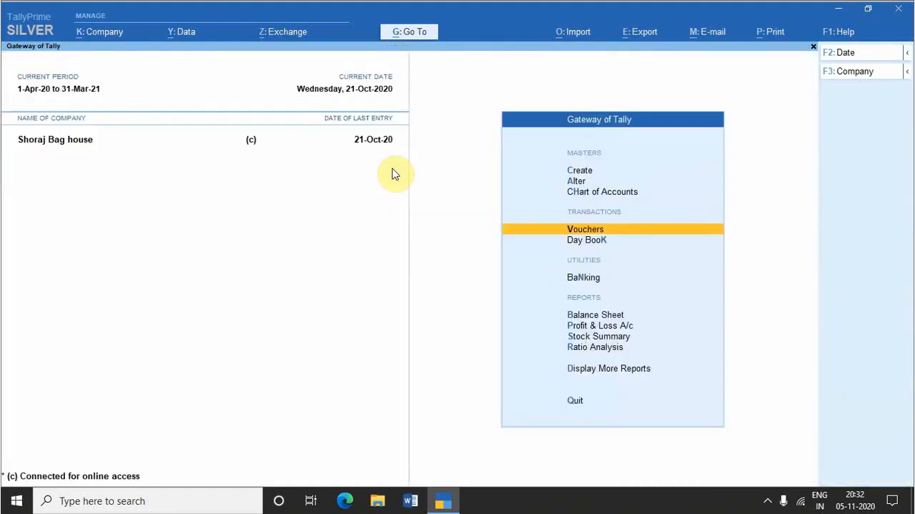
Step: Open voucher entry from the Gateway of Tally and switch to a Credit Note
key(Return)
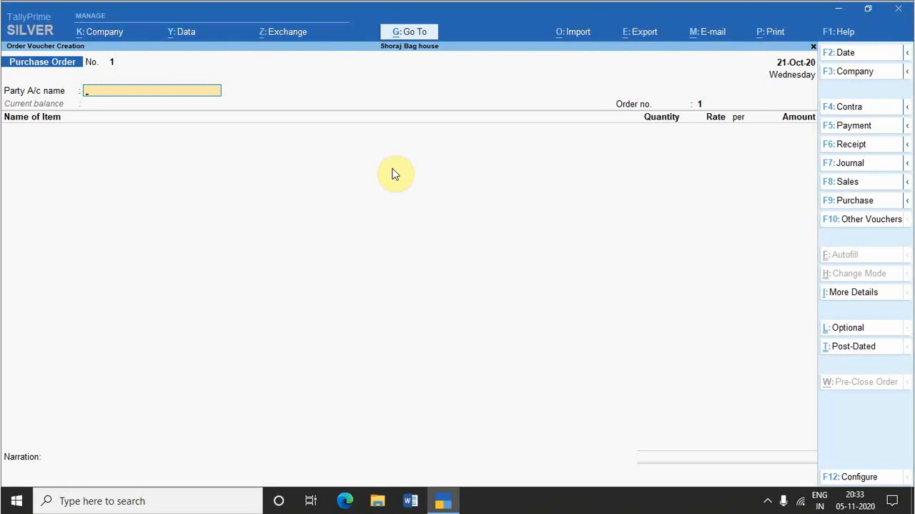
key(alt+F6)
key(F8)
key(alt+F6)
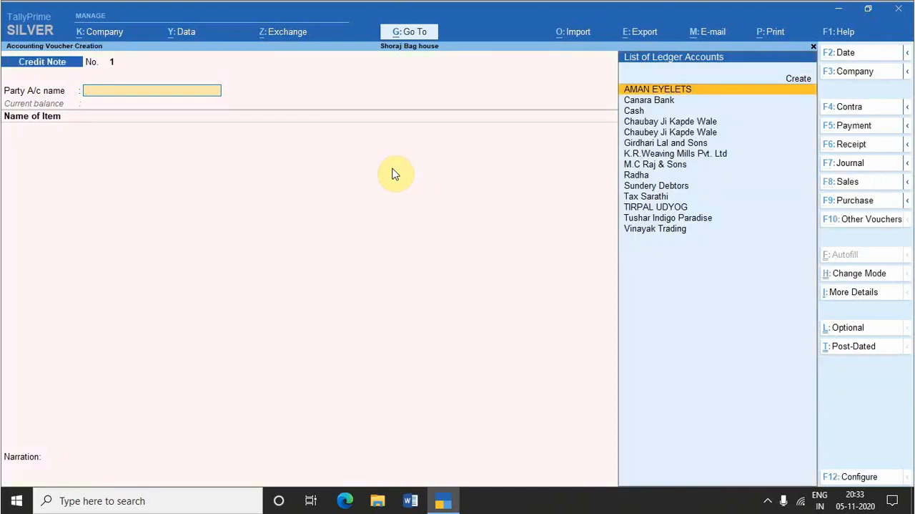
Step: Select AMAN EYELETS as the Credit Note's party account and accept the receipt, order and party details unchanged
key(Return)
key(Return)
key(Return)
key(Return)
key(Return)
key(Return)
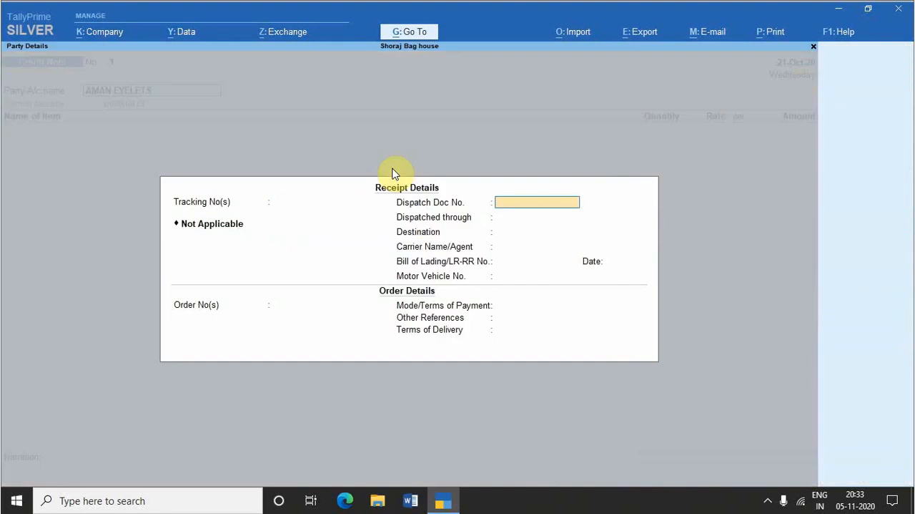
key(Return)
key(Return)
key(Return)
key(Return)
key(Return)
key(Return)
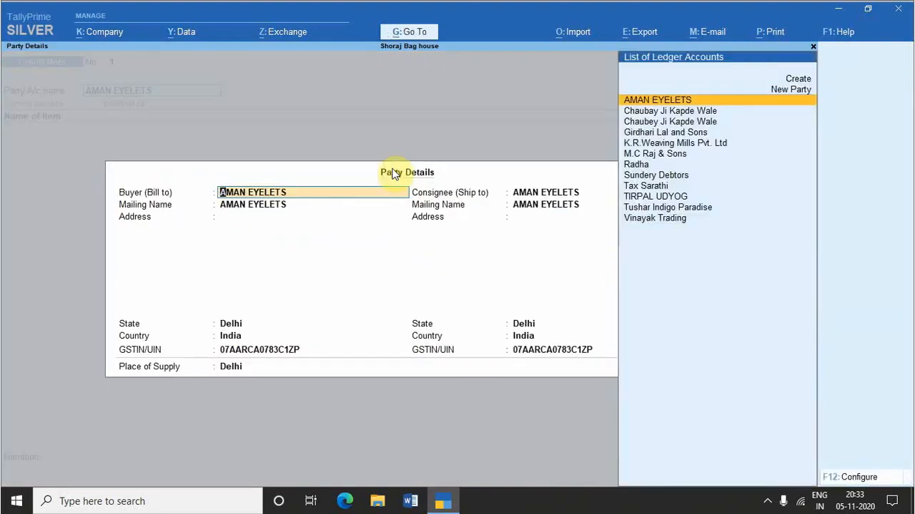
key(Return)
key(Return)
key(Return)
key(Return)
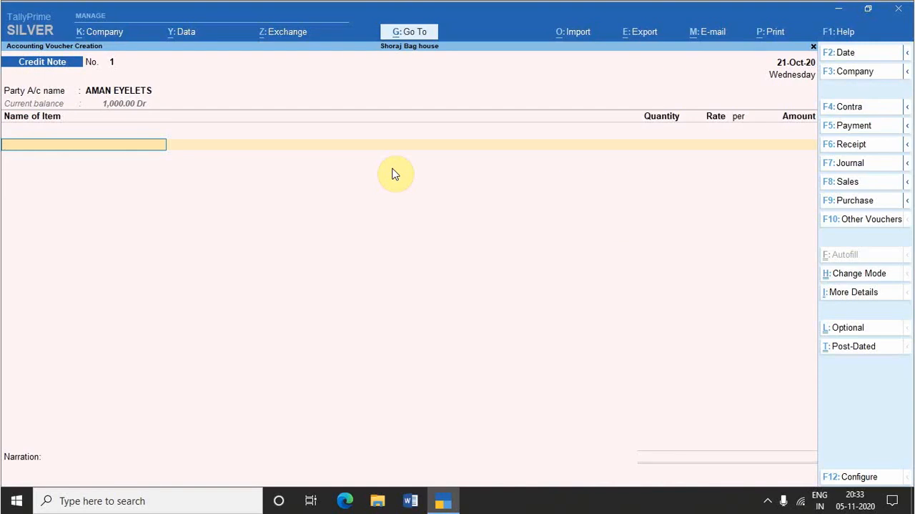
Step: Switch to a Debit Note, confirm AMAN EYELETS as the party account, and accept its dispatch and party details unchanged
key(alt+F5)
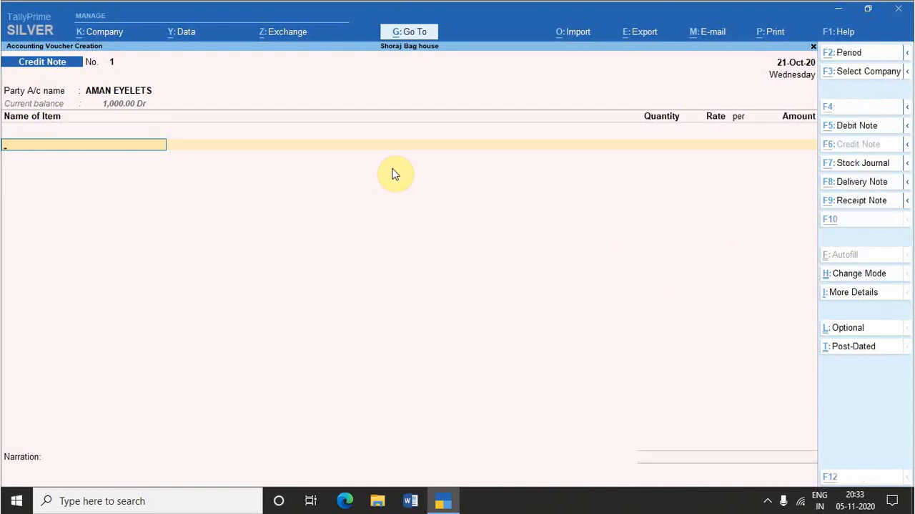
key(alt+F5)
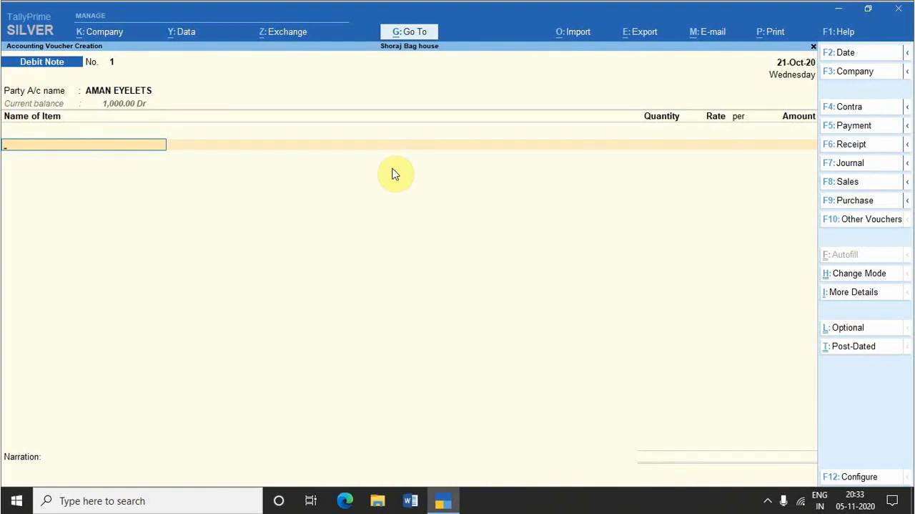
key(BackSpace)
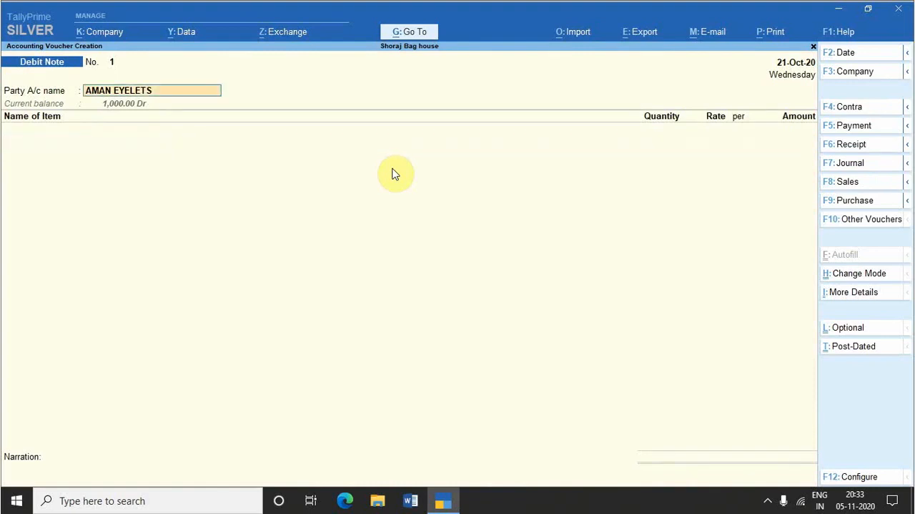
key(Return)
key(Return)
key(Return)
key(Return)
key(ctrl+a)
key(Return)
key(Return)
key(Return)
key(Return)
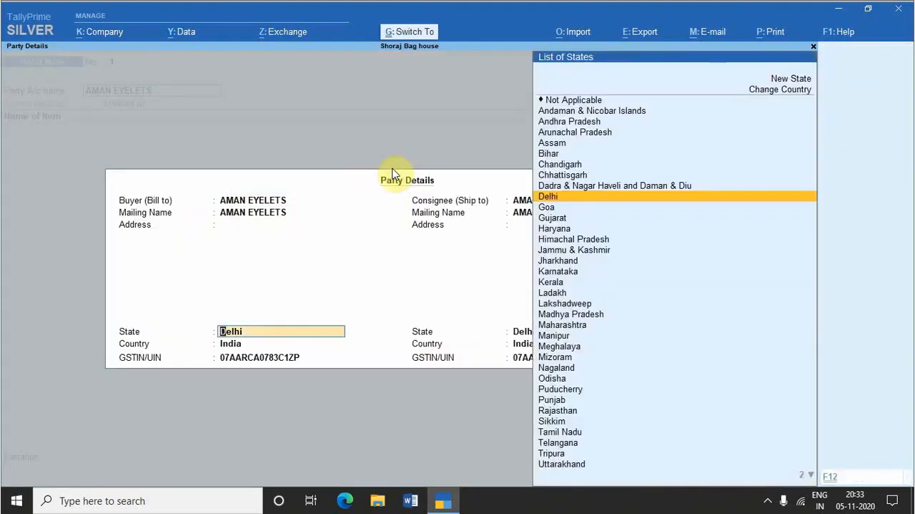
key(ctrl+a)
Step: Add the stock item Bad Sheet to the Debit Note with tracking and order numbers Not Applicable, leaving description and quantity blank
key(Down)
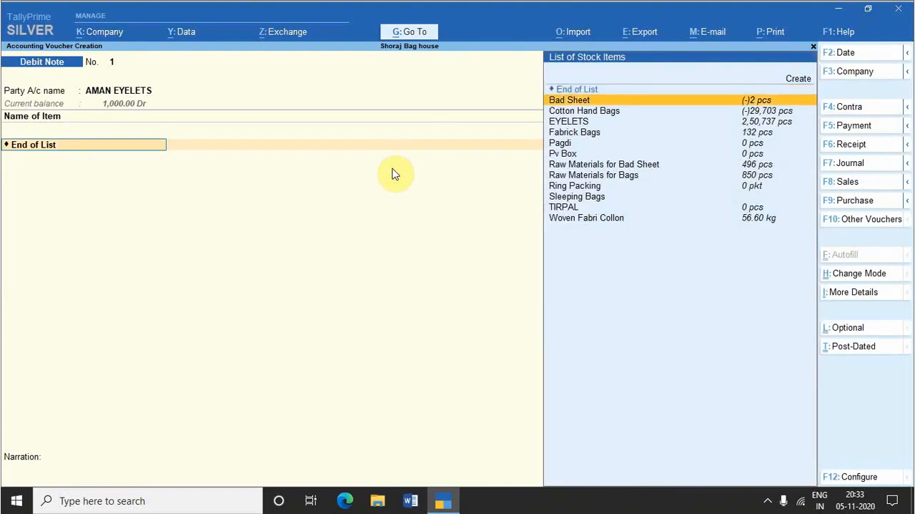
key(Return)
key(Return)
key(Return)
key(Return)
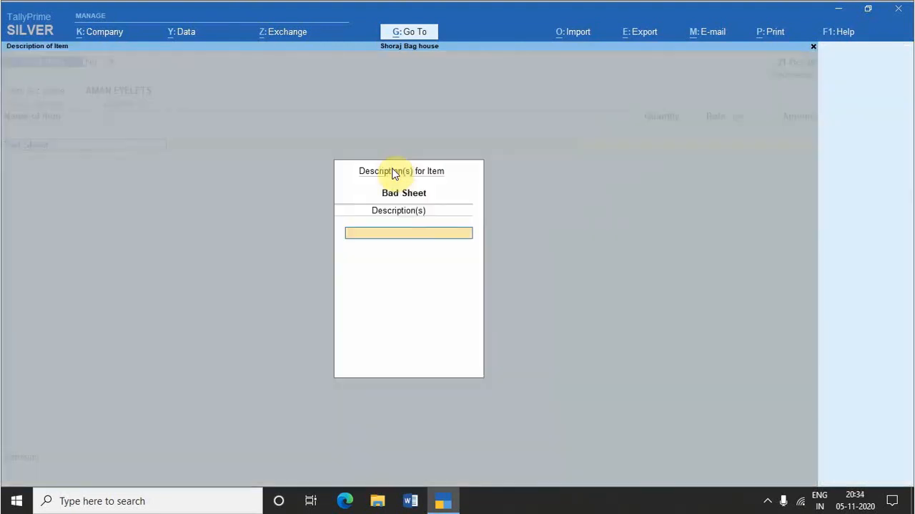
key(Return)
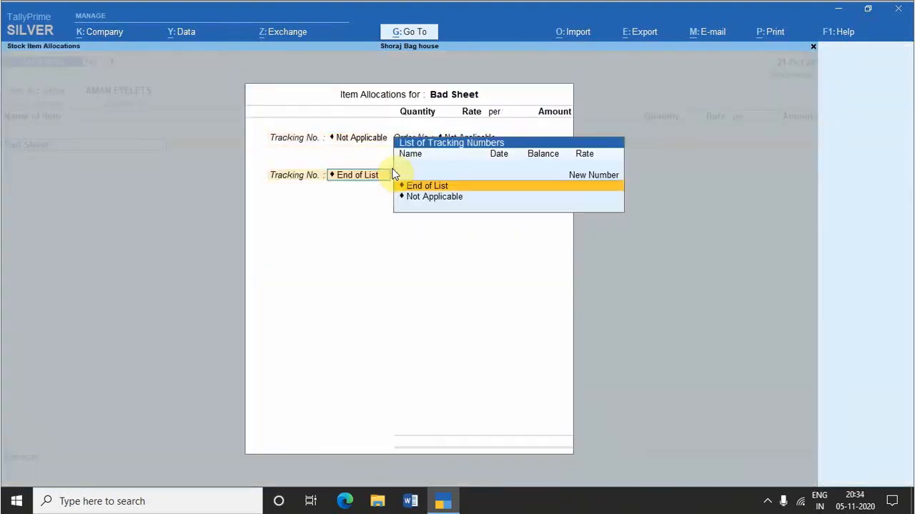
key(Return)
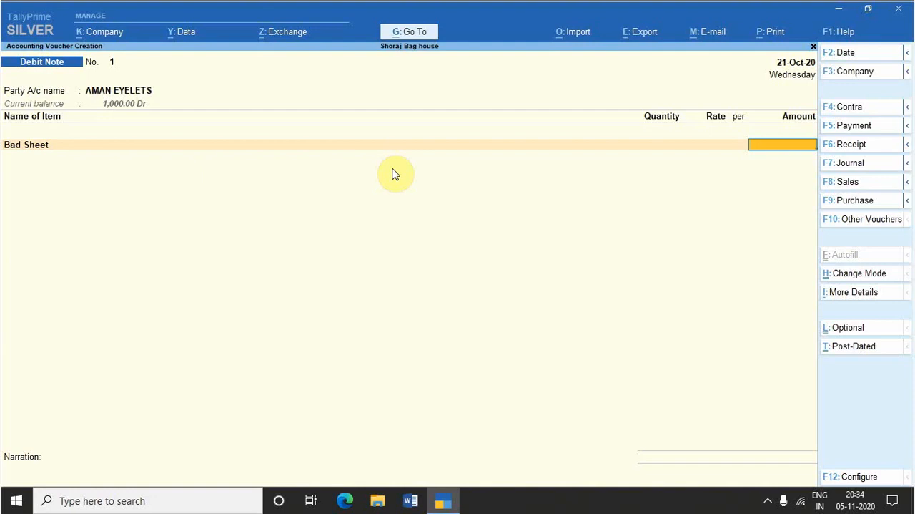
Step: Switch to a Payroll voucher and select Cash as its account
key(ctrl+F4)
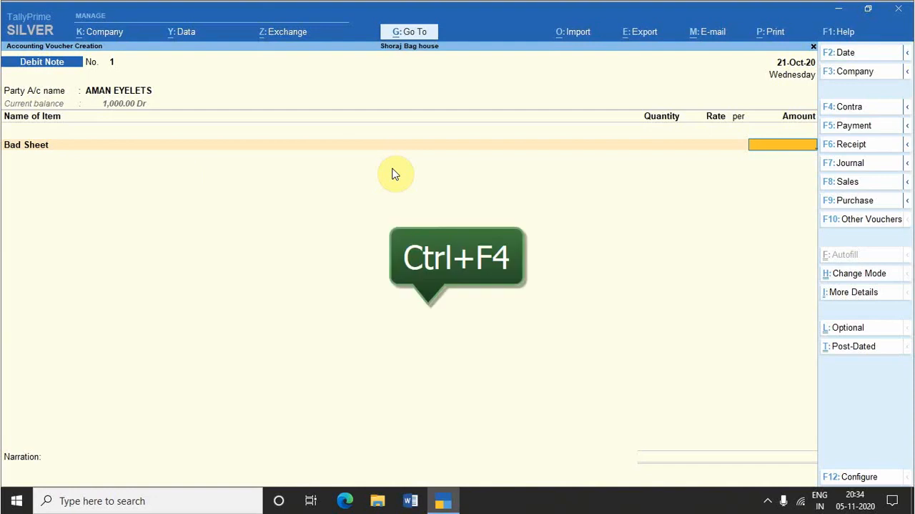
key(ctrl+F4)
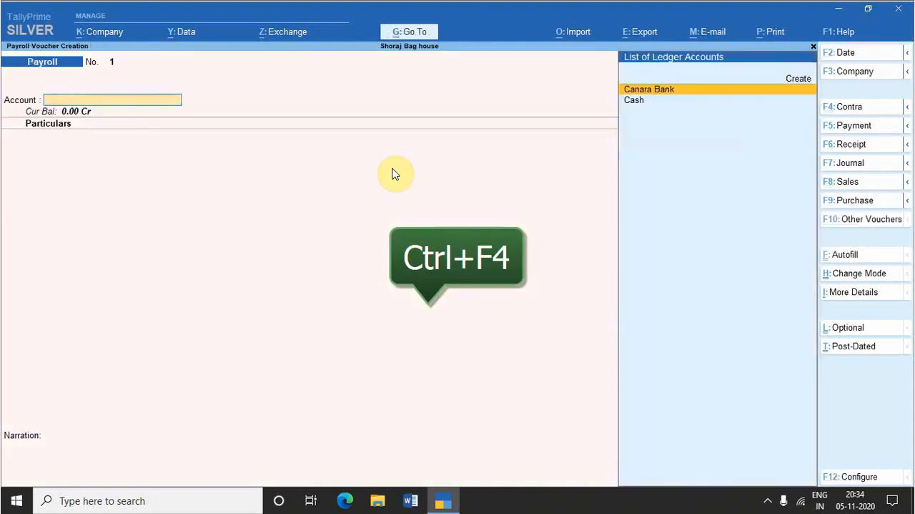
key(Down)
key(Return)
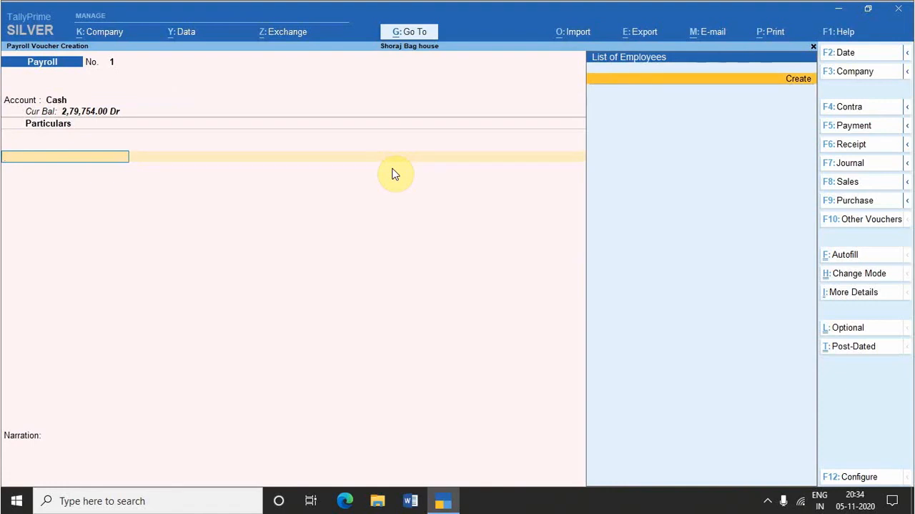
Step: Switch to a Rejections In voucher and accept Cash as the ledger account and AMAN EYELETS as the customer
key(ctrl+F6)
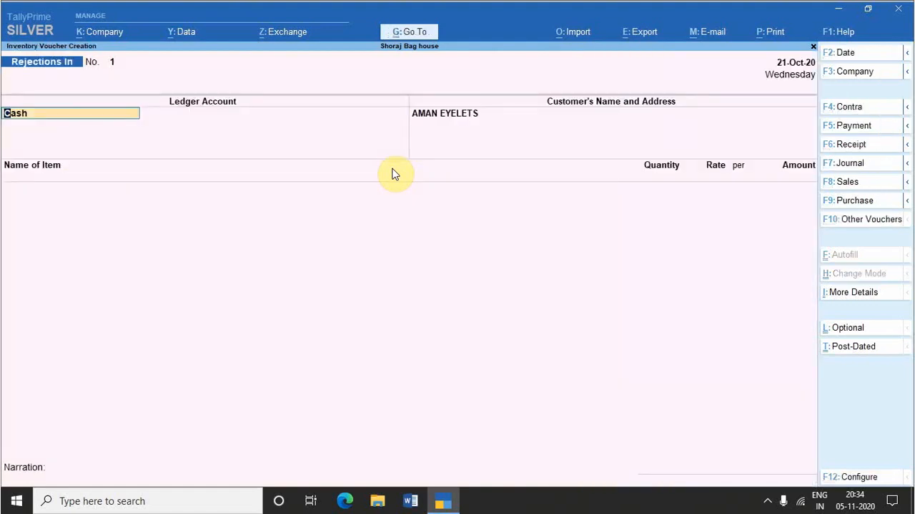
key(Return)
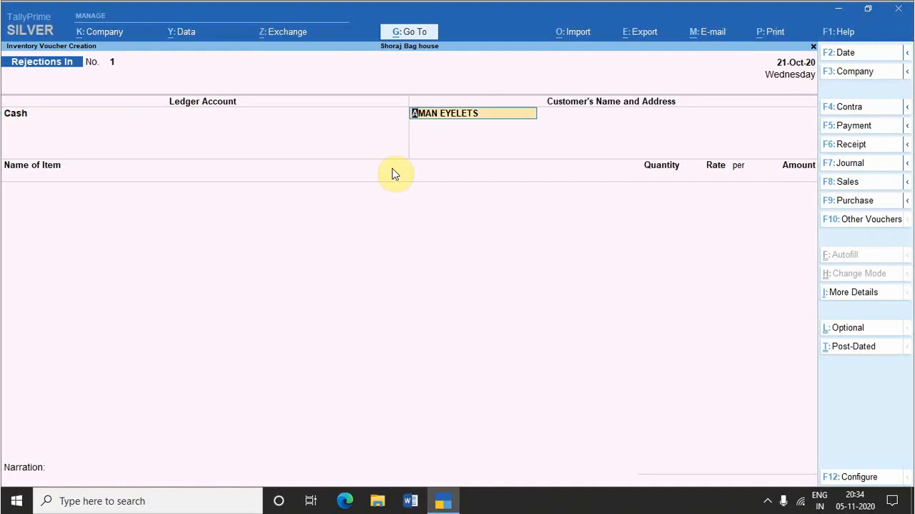
key(Return)
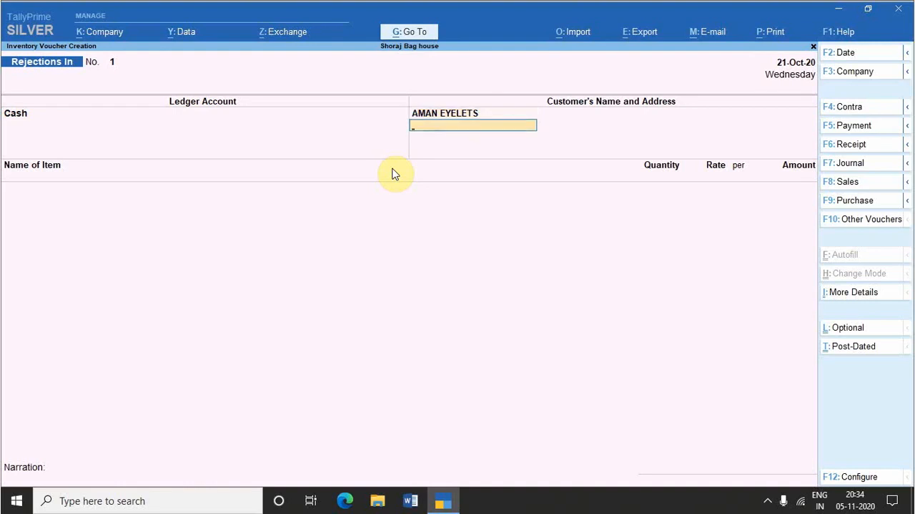
key(Return)
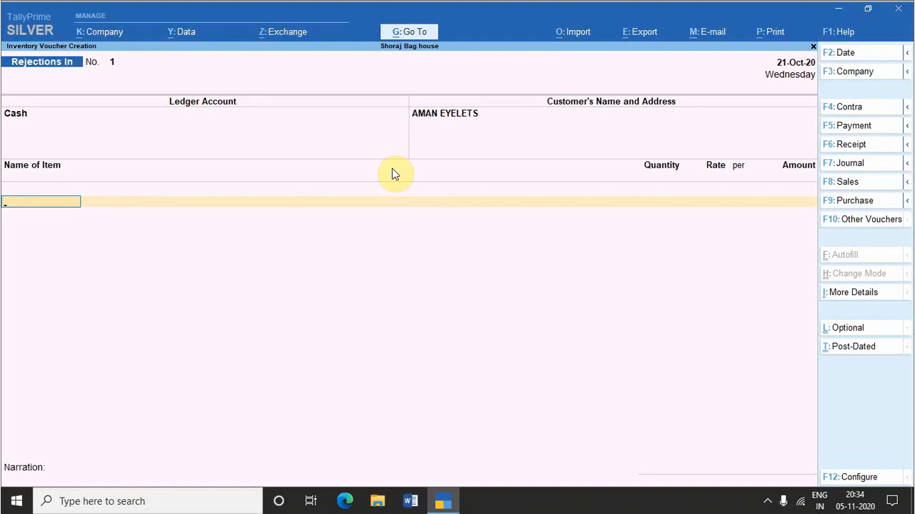
Step: Switch to a Rejections Out voucher with ledger account Cash, choose the item Bad Sheet, and back out of its item allocation
key(ctrl+F5)
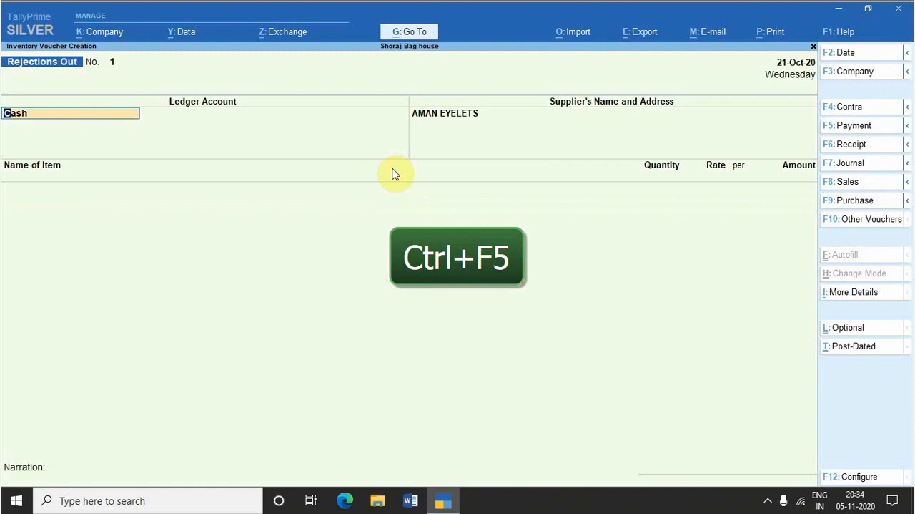
key(Return)
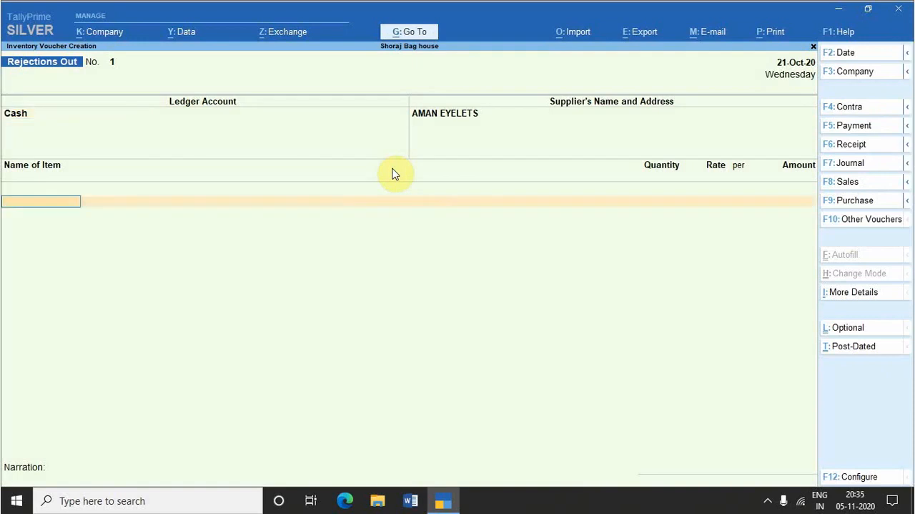
key(Return)
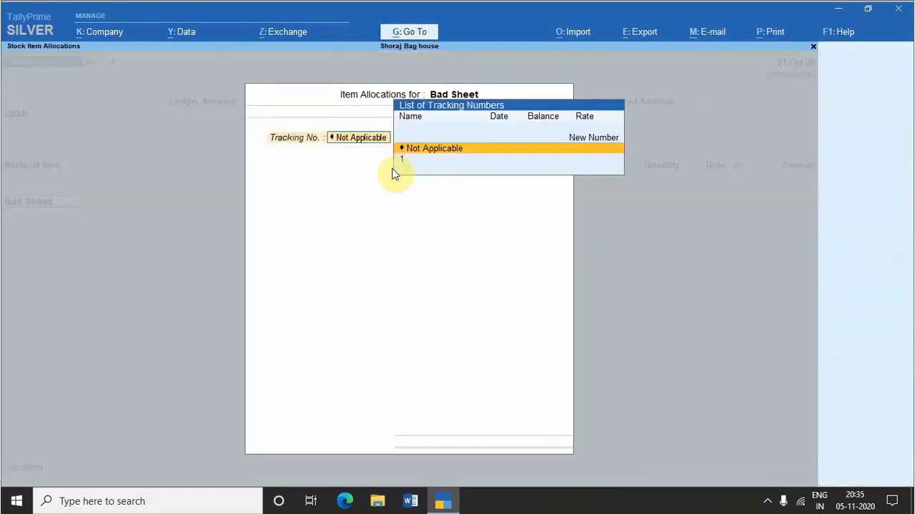
key(Escape)
key(Escape)
key(y)
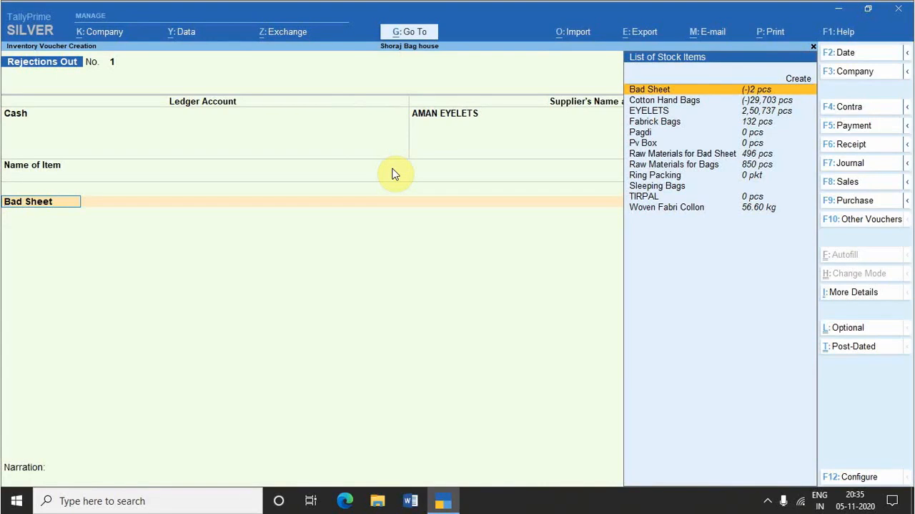
Step: Open the list of voucher types and examine the accounting, inventory and order vouchers with their shortcuts
key(F10)
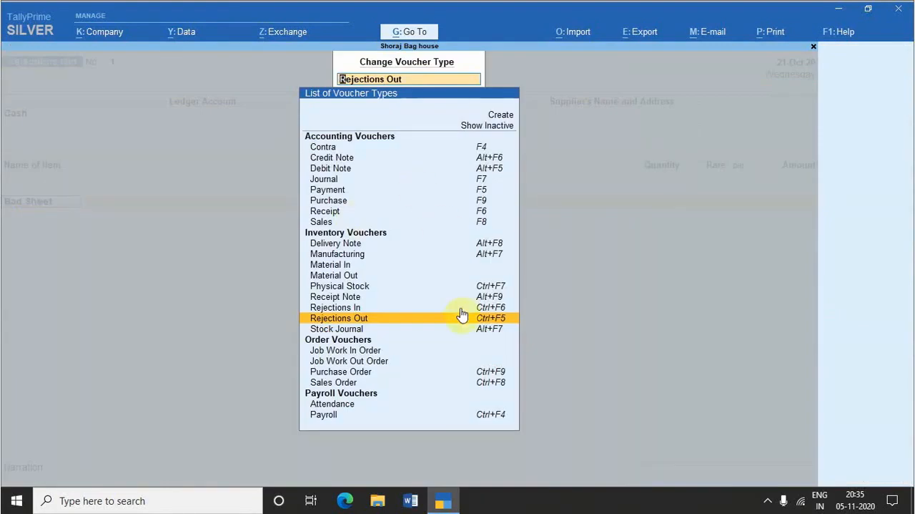
key(Up)
key(Up)
key(Up)
key(Up)
key(Up)
key(Up)
key(Up)
key(Up)
key(Up)
key(Up)
key(Up)
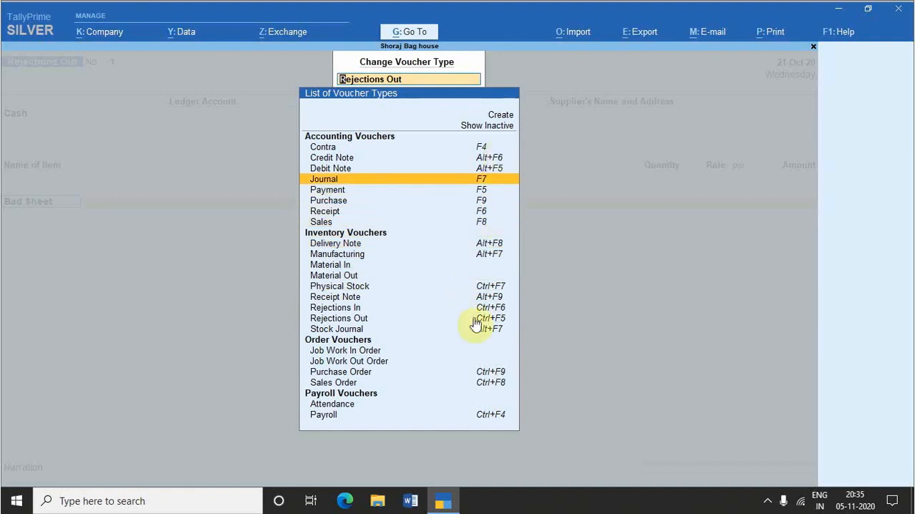
key(Down)
key(Down)
key(Down)
key(Down)
key(Down)
key(Down)
key(Down)
key(Down)
key(Down)
key(Down)
key(Down)
key(Down)
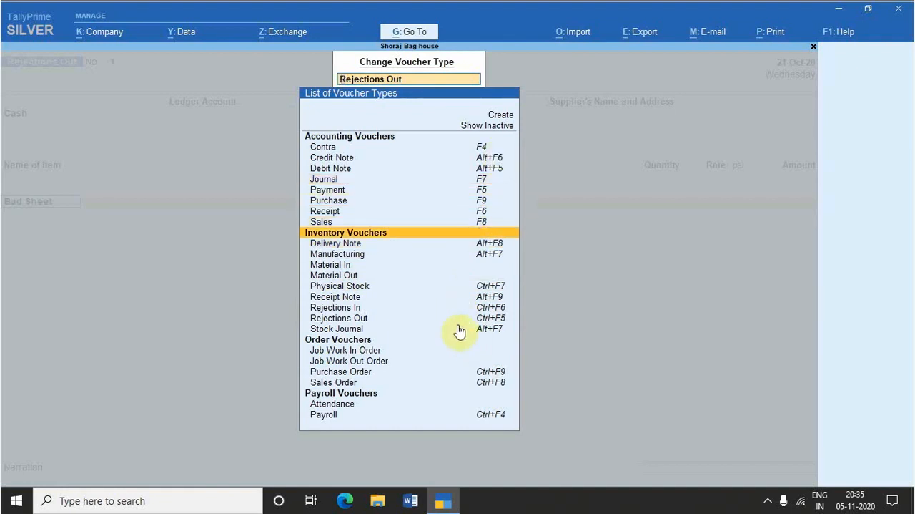
key(Down)
key(Down)
key(Down)
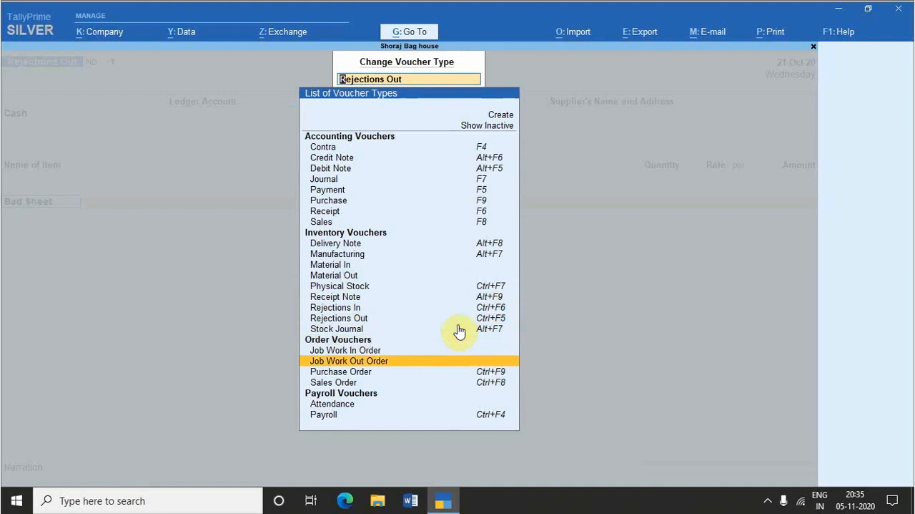
Step: Show the inactive voucher types, then choose and activate the Memorandum voucher type
key(Up)
key(Up)
key(Up)
key(Up)
key(Up)
key(Up)
key(Up)
key(Up)
key(Up)
key(Up)
key(Up)
key(Up)
key(Up)
key(Up)
key(Up)
key(Up)
key(Up)
key(Up)
key(Up)
key(Up)
key(Up)
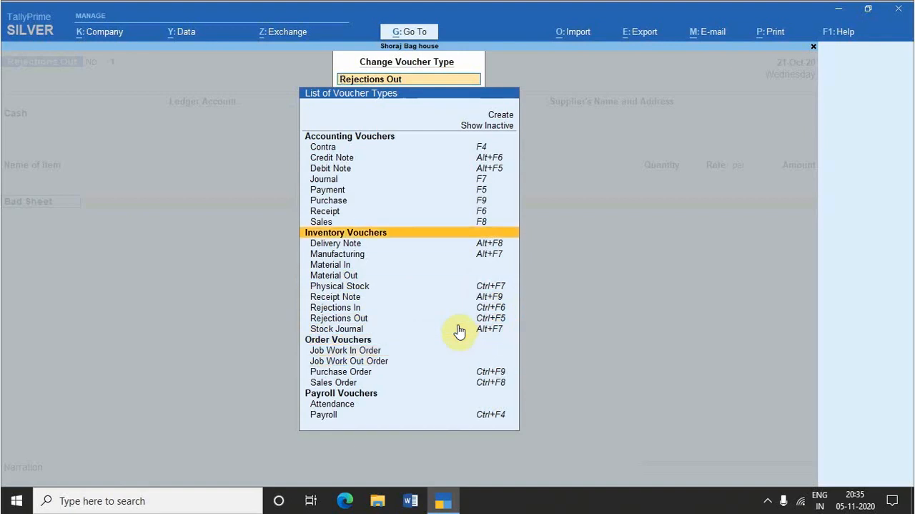
key(Return)
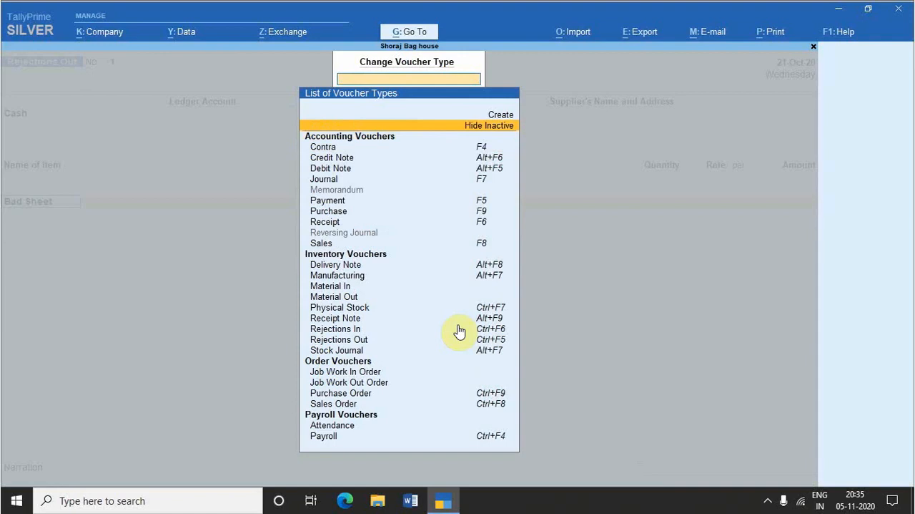
key(Down)
key(Down)
key(Down)
key(Down)
key(Down)
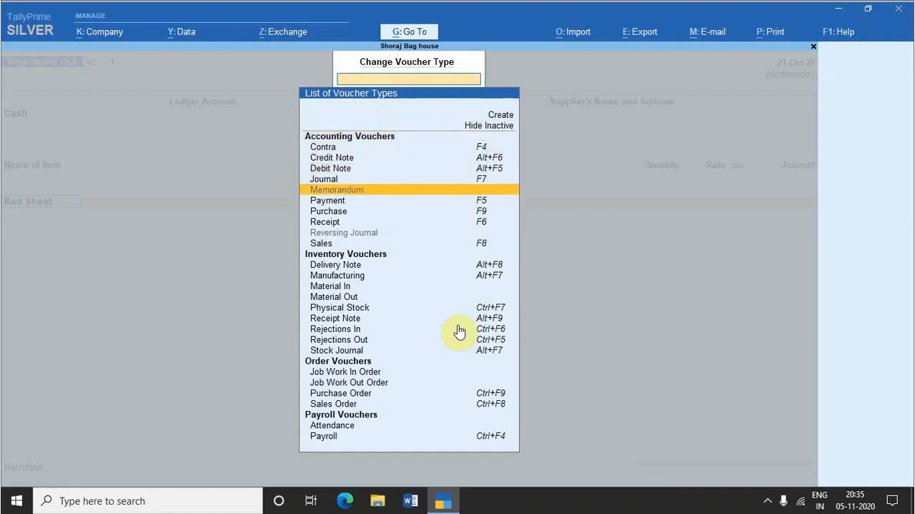
key(Return)
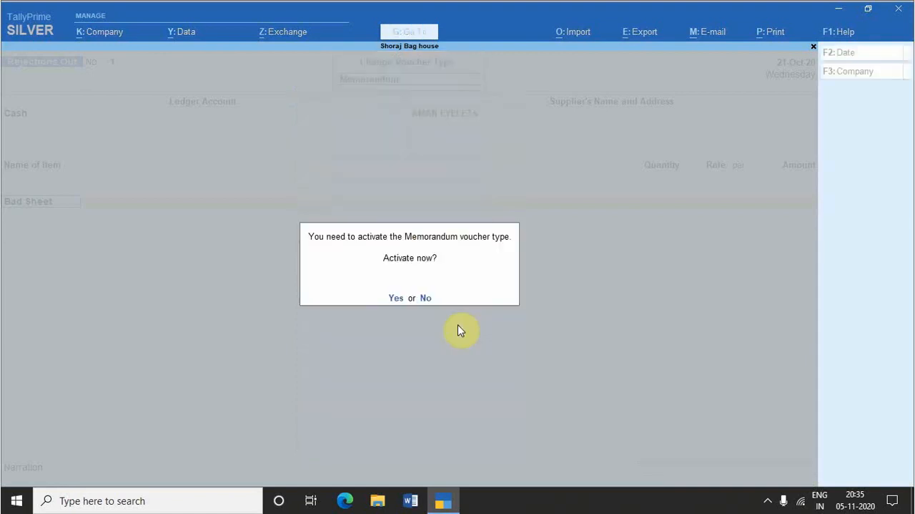
key(y)
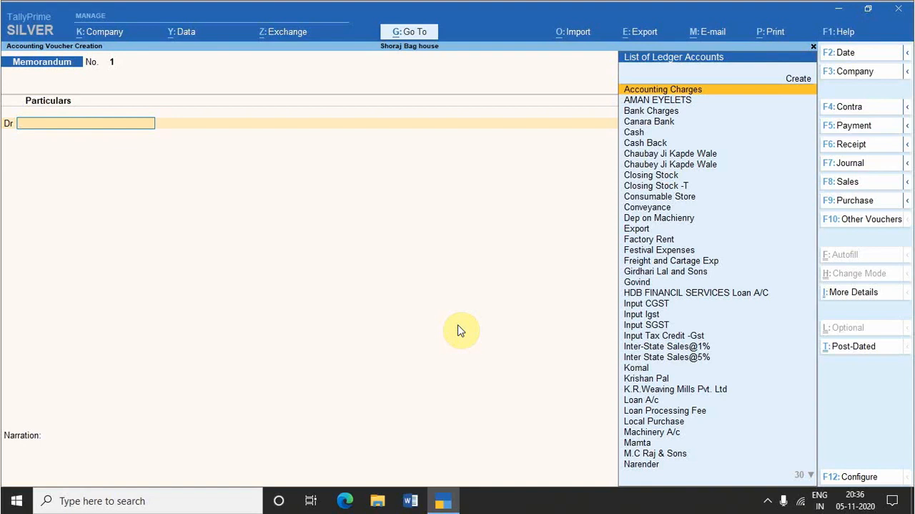
Step: Switch to a Payment voucher with Cash as the account and enter a payment of 1,000 to AMAN EYELETS
key(F5)
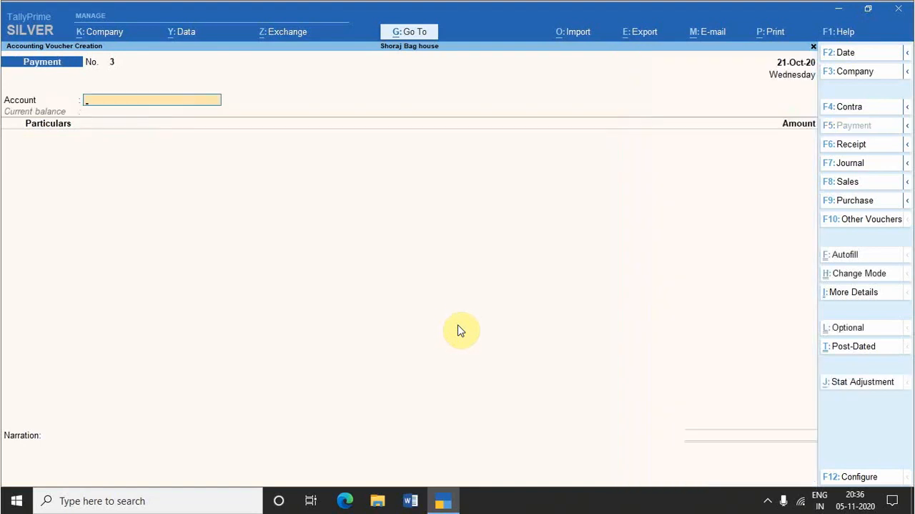
text(Ca)
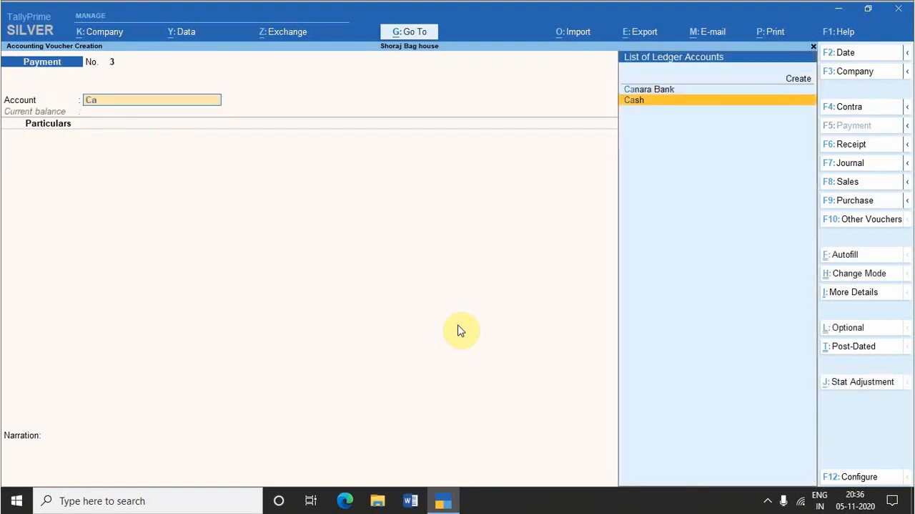
key(Return)
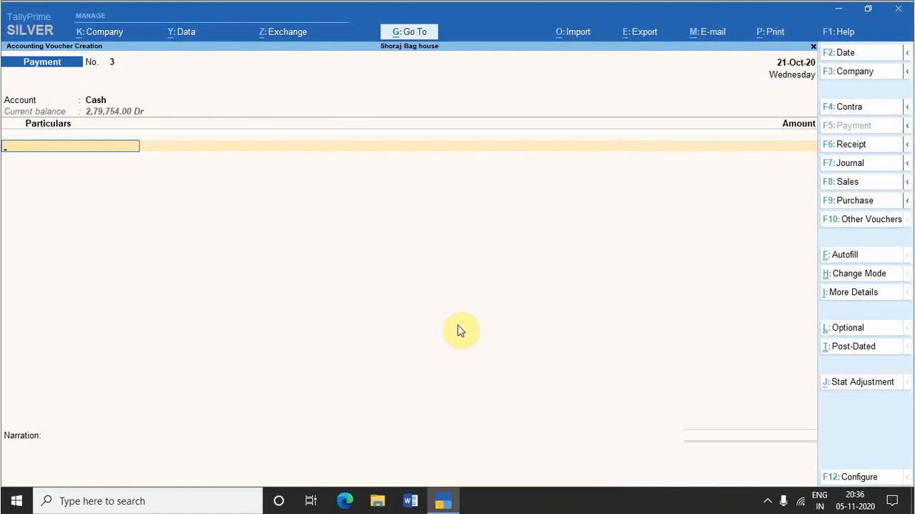
text(Ele)
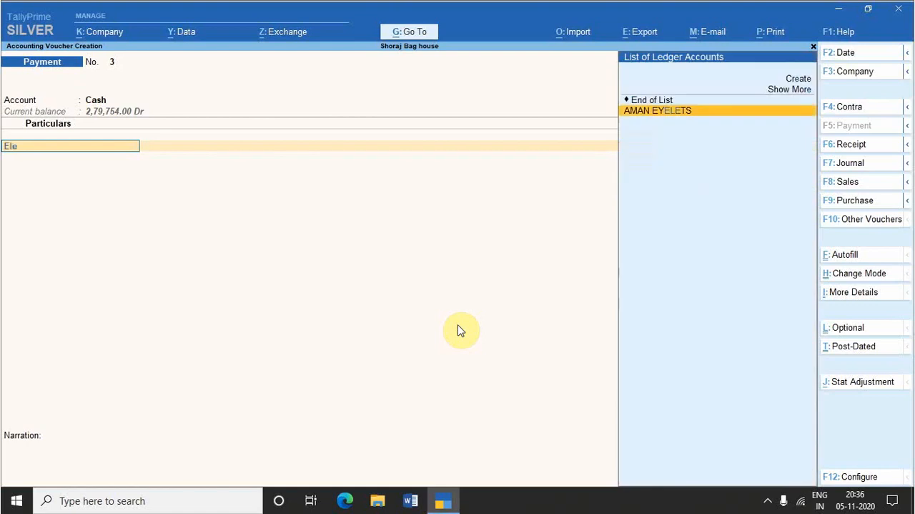
key(Return)
text(1,0)
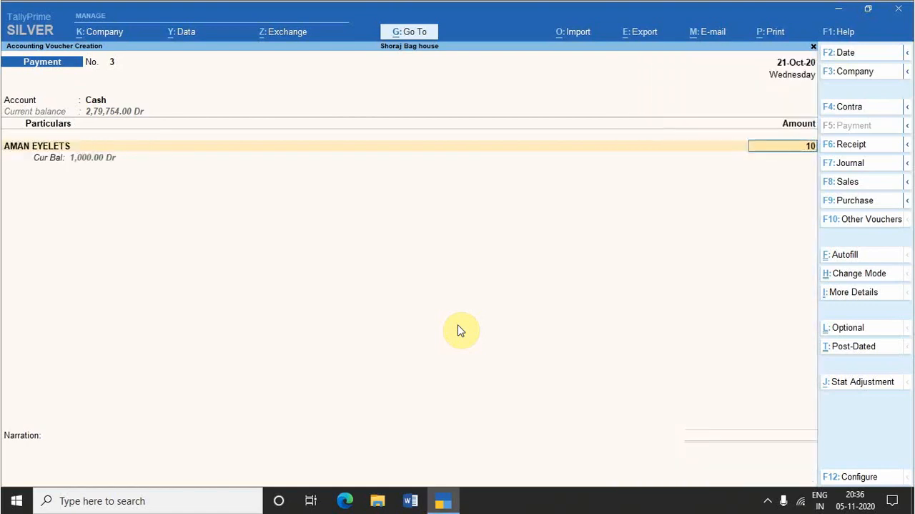
text(00)
key(Return)
Step: Allocate the 1,000 payment against bill reference 413, add the narration "being amount pay", and accept the voucher
key(Return)
key(Return)
key(Return)
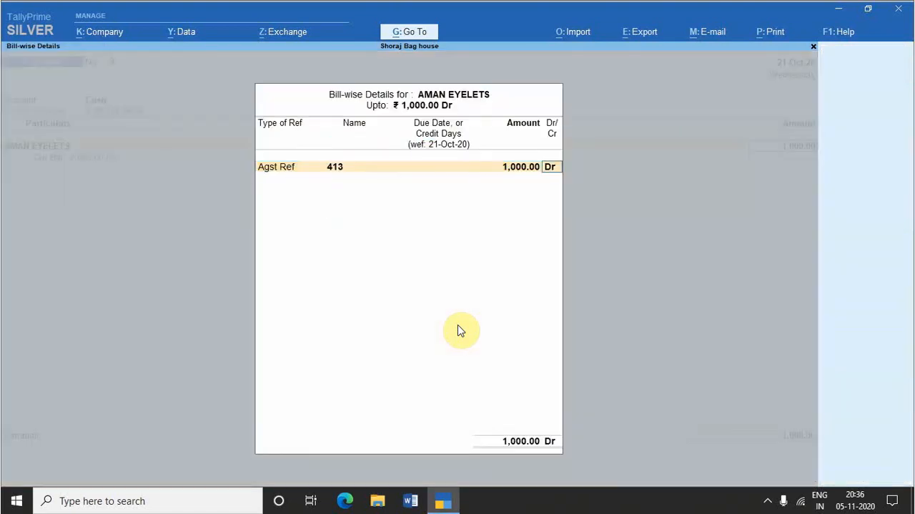
key(Return)
key(Return)
text(being amount)
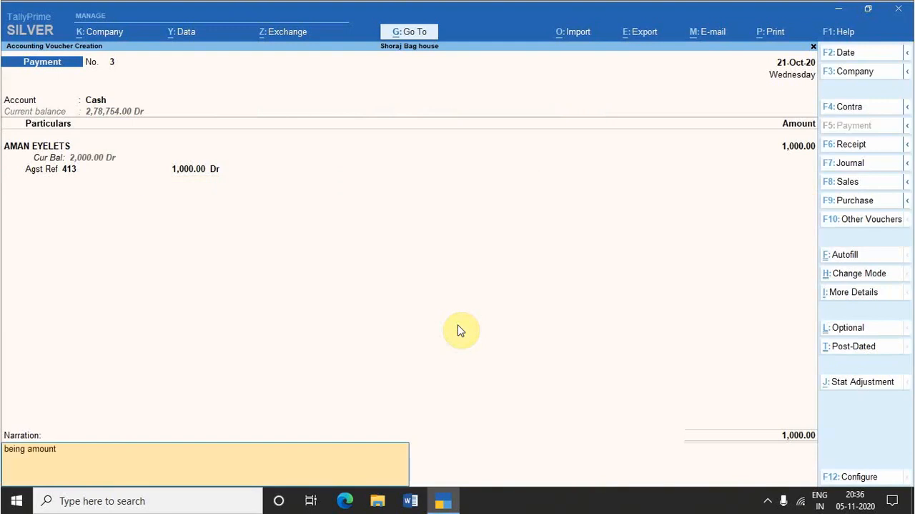
text( pay)
key(Return)
key(Return)
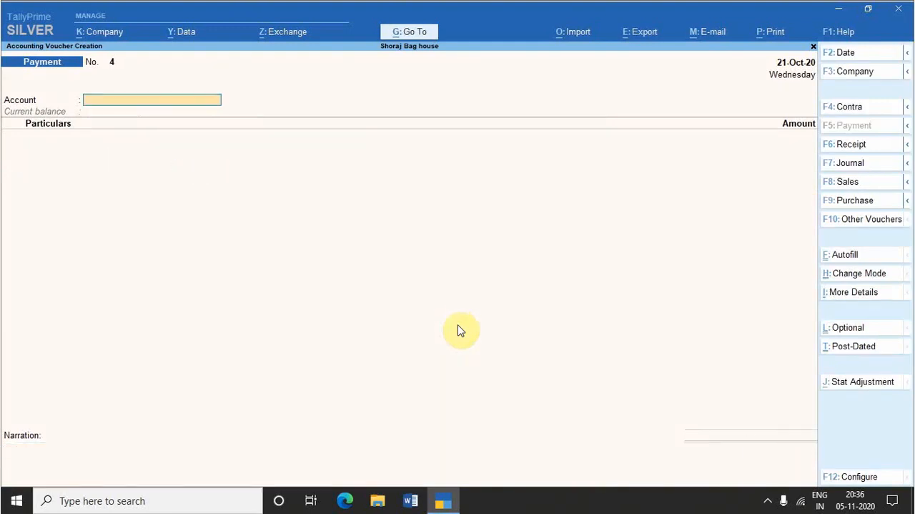
Step: Enter another payment of 1,000 from Cash to AMAN EYELETS in the new blank Payment voucher
text(Ca)
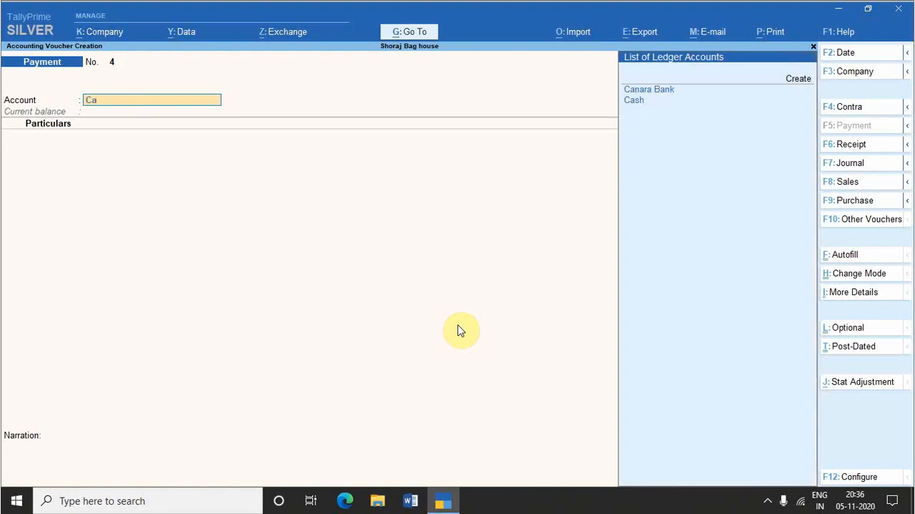
key(Down)
key(Return)
text(Am)
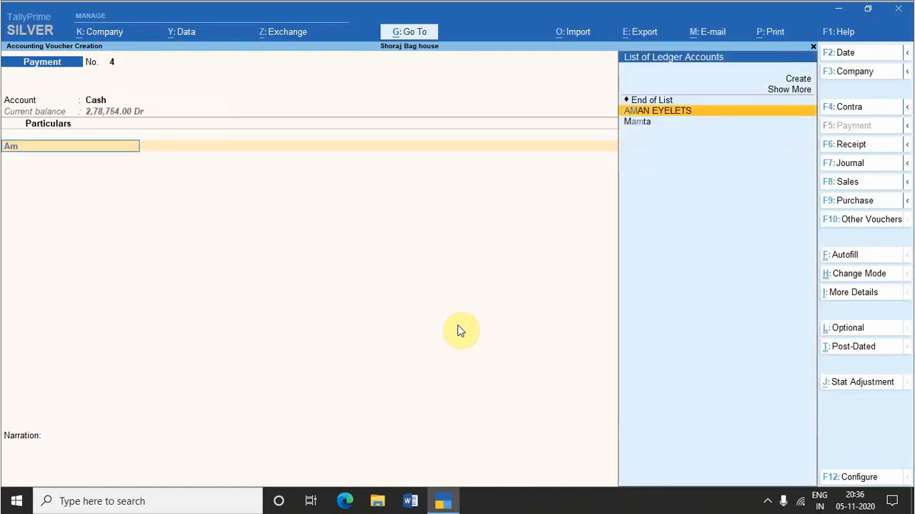
key(Return)
text(1000)
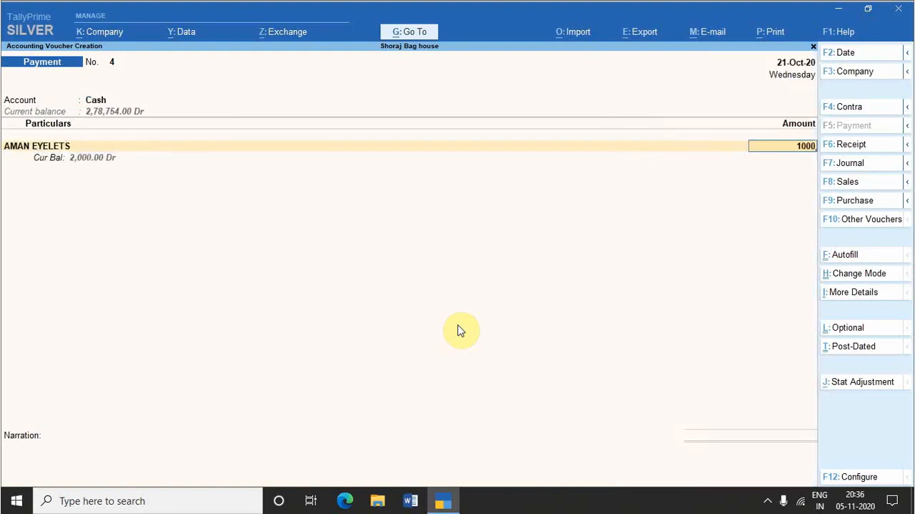
key(Return)
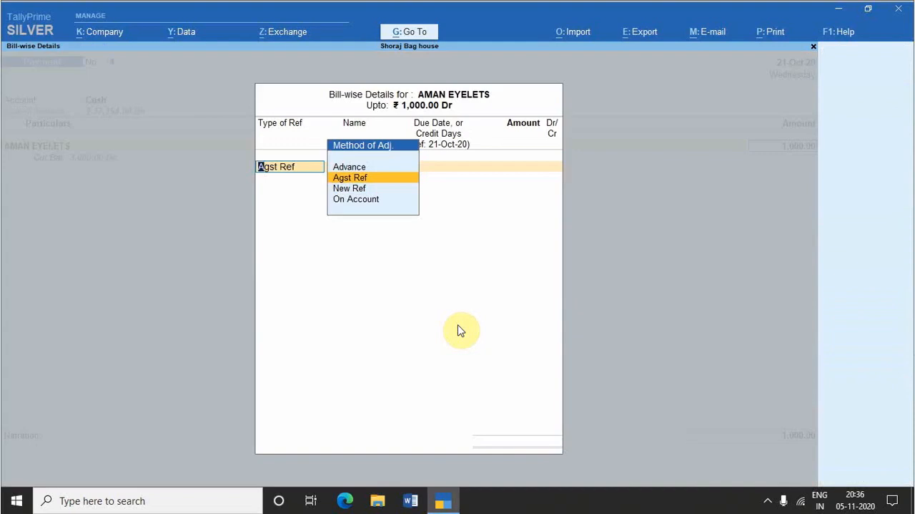
Step: Allocate the second payment as Agst Ref to bill 413, enter the narration "being amount pay", and save the voucher
key(Return)
key(Return)
key(Return)
key(Return)
key(Return)
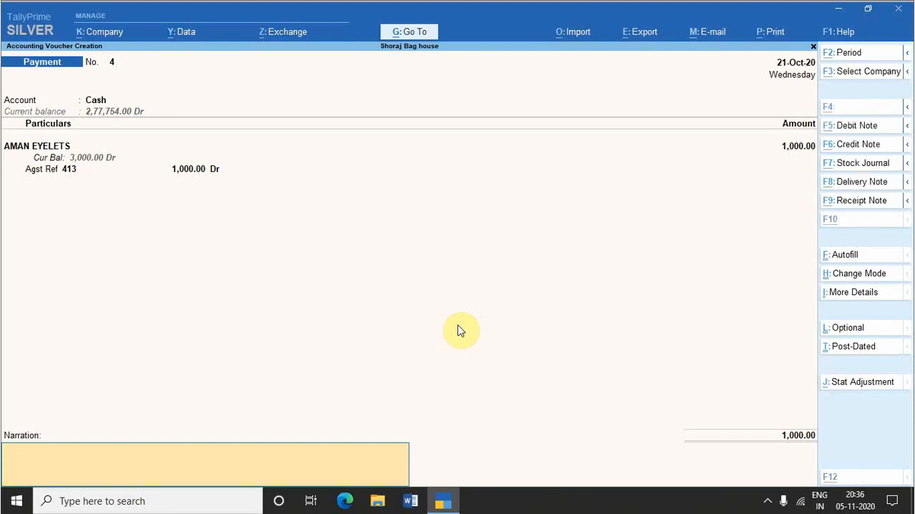
text(being amount pay)
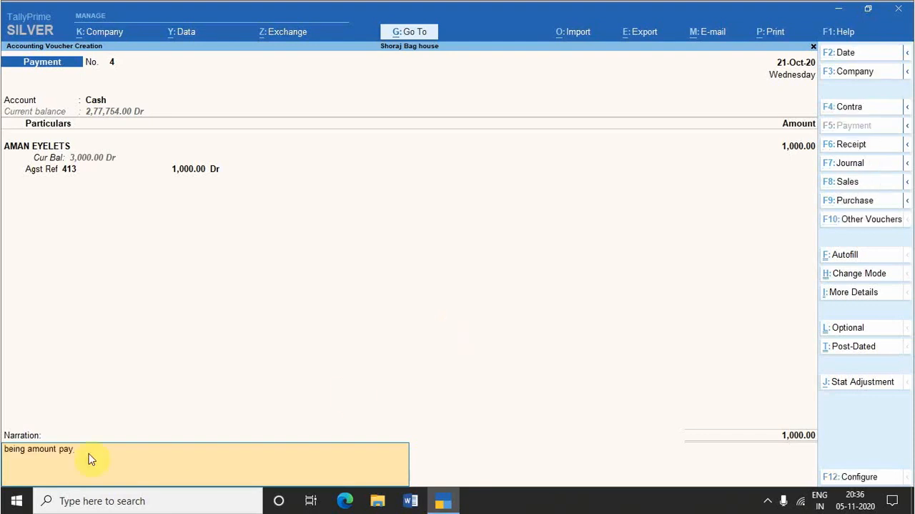
key(Return)
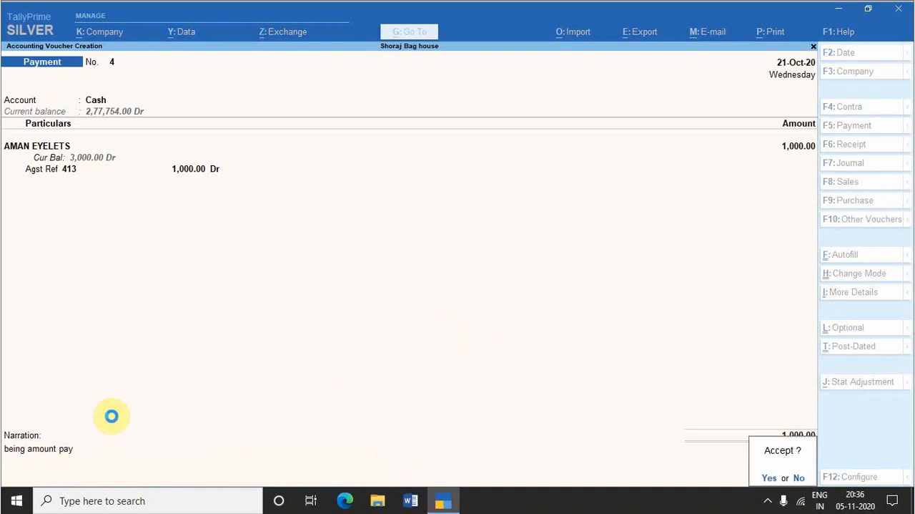
key(Return)
Step: Reopen the last saved payment voucher, mark it as post-dated, and delete it
key(Page_Up)
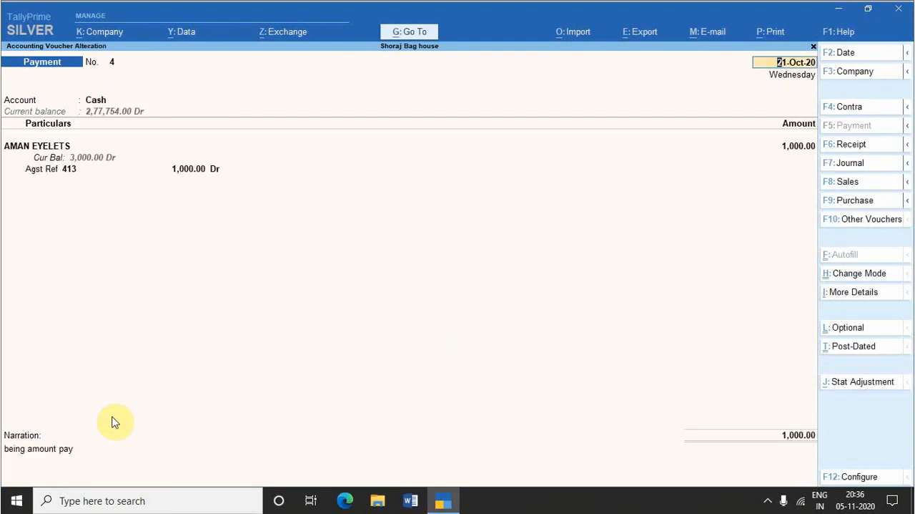
key(ctrl+t)
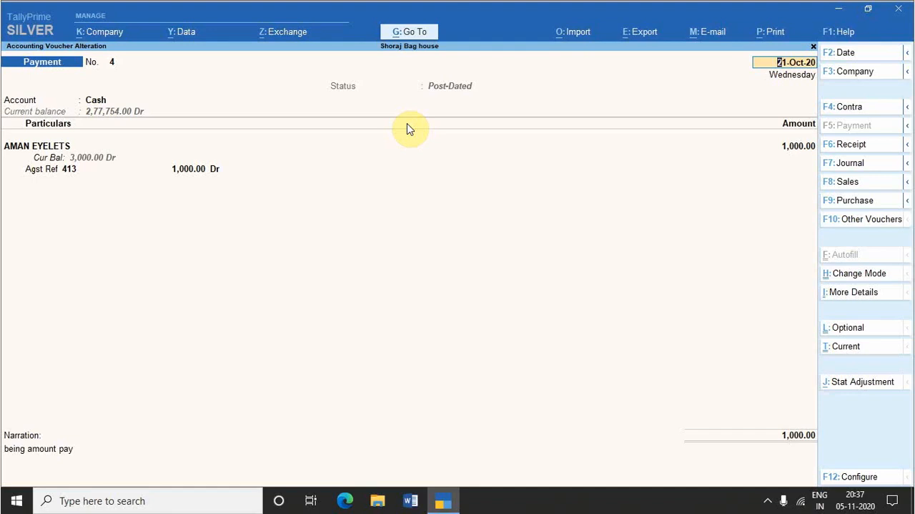
key(alt+d)
key(alt+d)
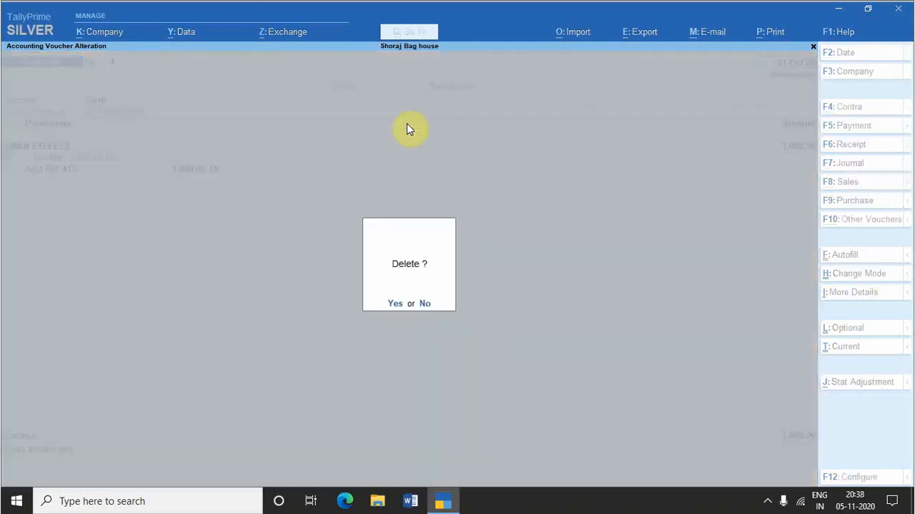
key(y)
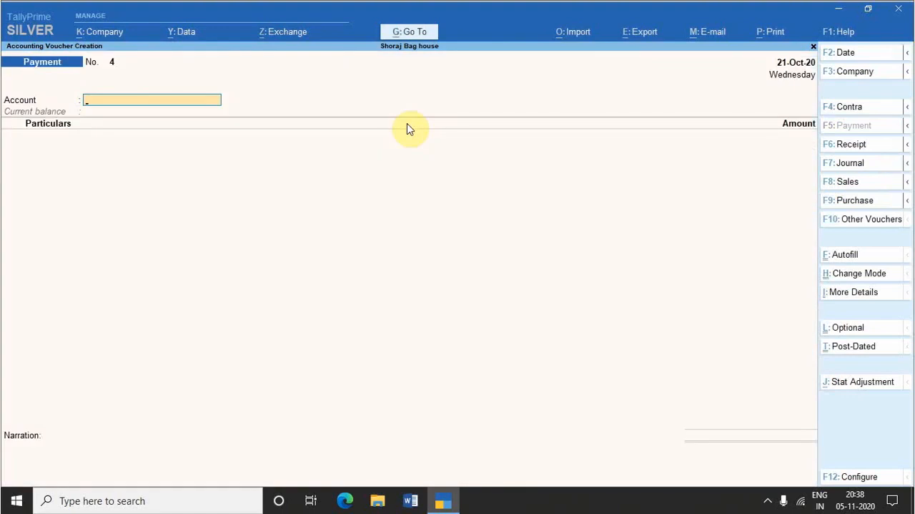
Step: Change the Payment voucher's entry mode to Double Entry
key(ctrl+h)
key(ctrl+h)
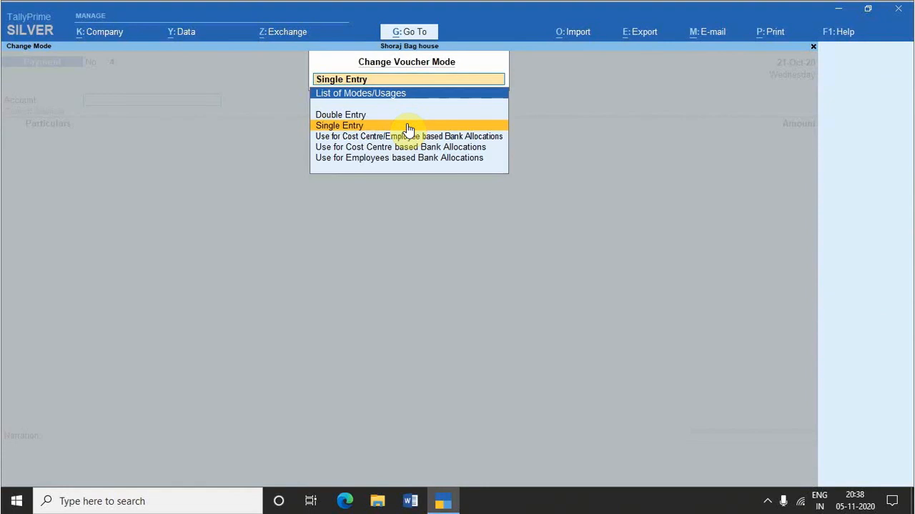
key(Up)
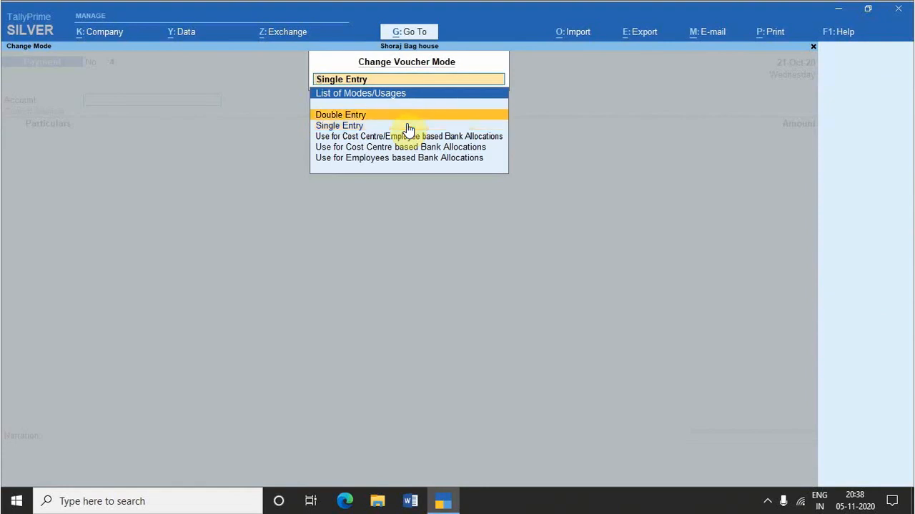
key(Return)
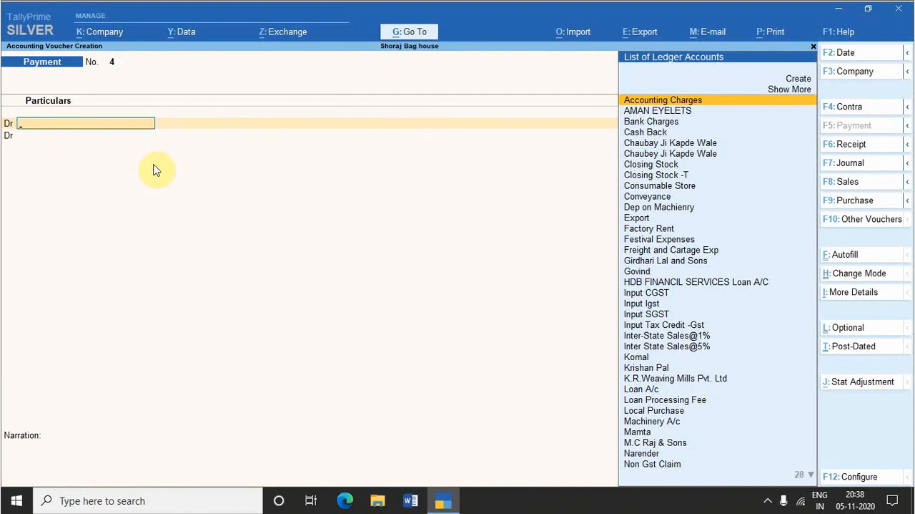
Step: Open the AMAN EYELETS sales voucher of 21-Oct-20 and view the stock query for its item Bad Sheet
key(Page_Up)
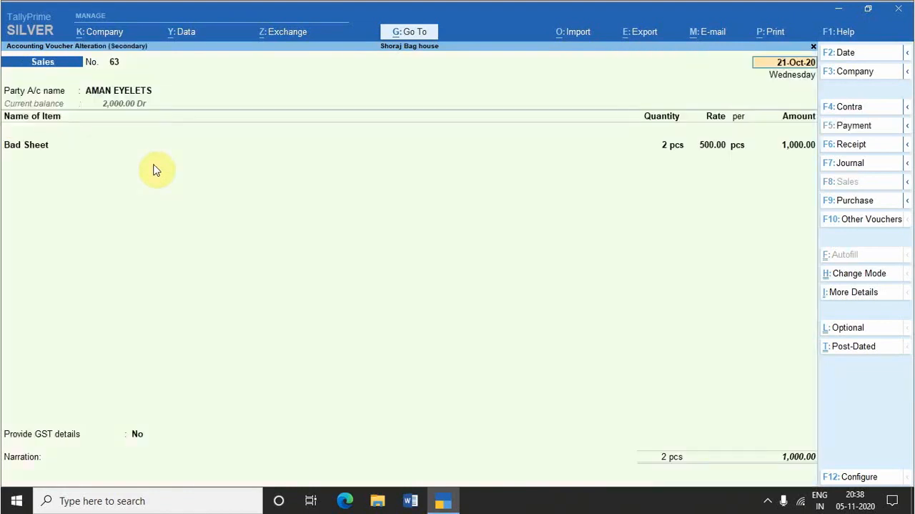
key(alt+s)
key(alt+s)
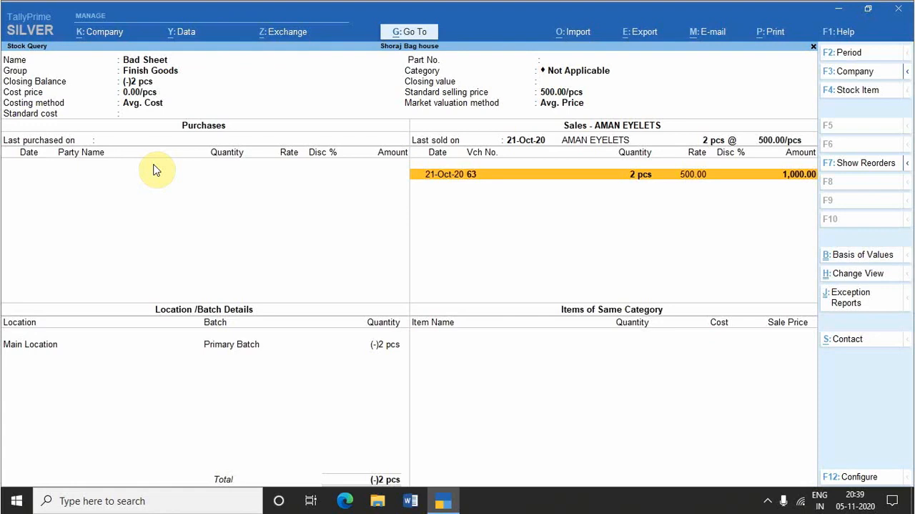
key(Return)
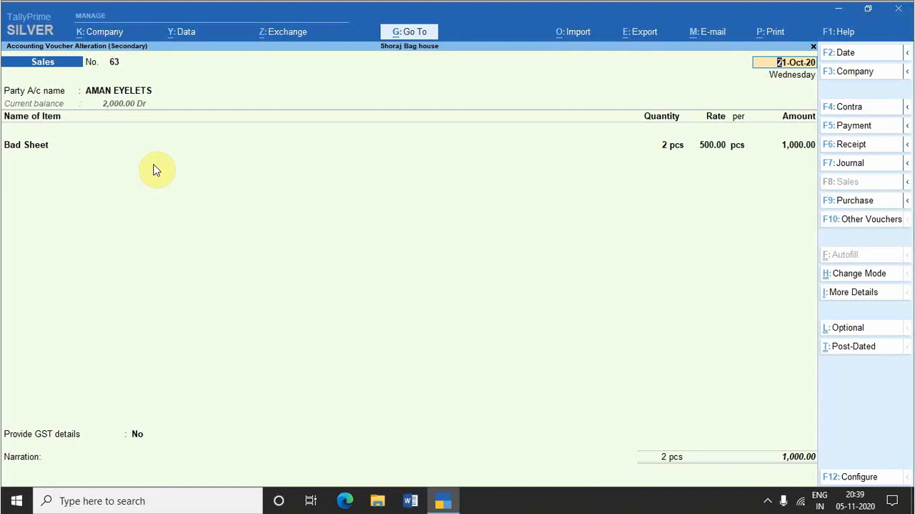
Step: Mark the AMAN EYELETS sales voucher as optional, save it, and go back to the monthly sales register
key(ctrl+l)
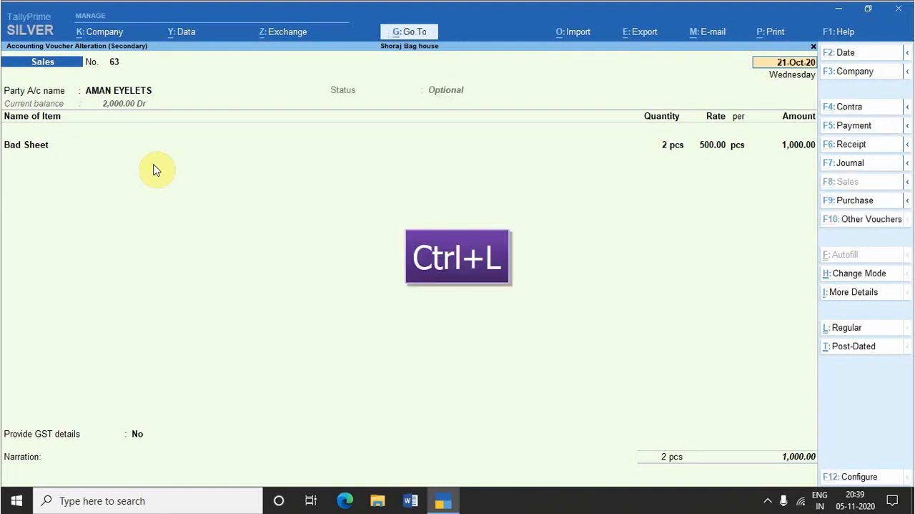
key(ctrl)
key(Escape)
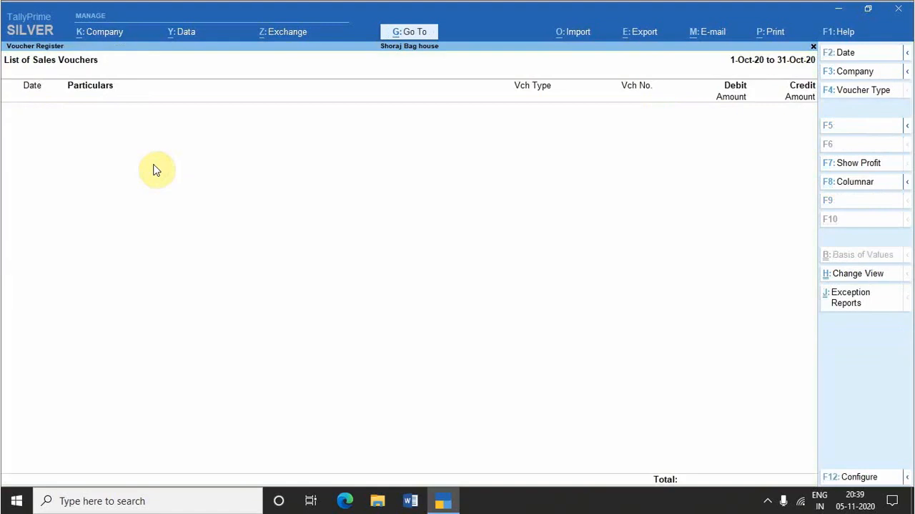
key(Escape)
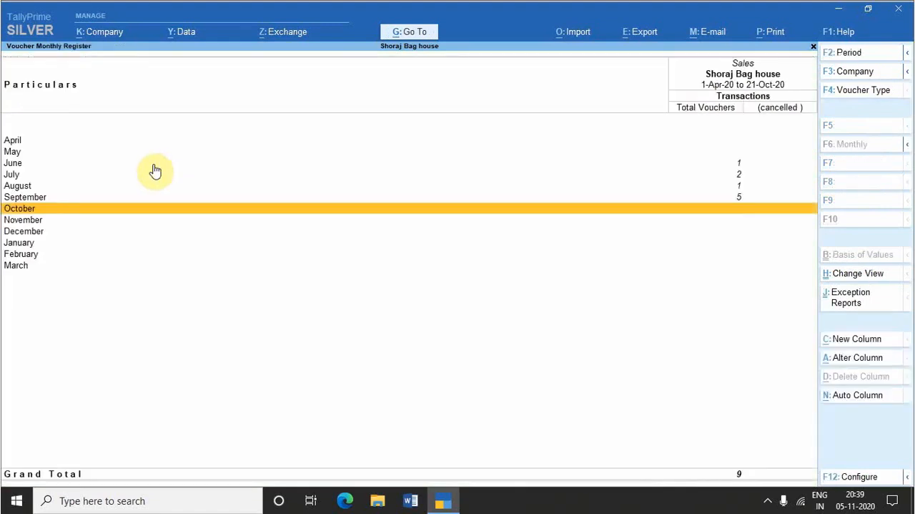
Step: Open the 30-Sep-20 sales voucher for Fabrick Bags from the September register, mark it as optional, and save it
key(Up)
key(Return)
key(Down)
key(Down)
key(Down)
key(Down)
key(Return)
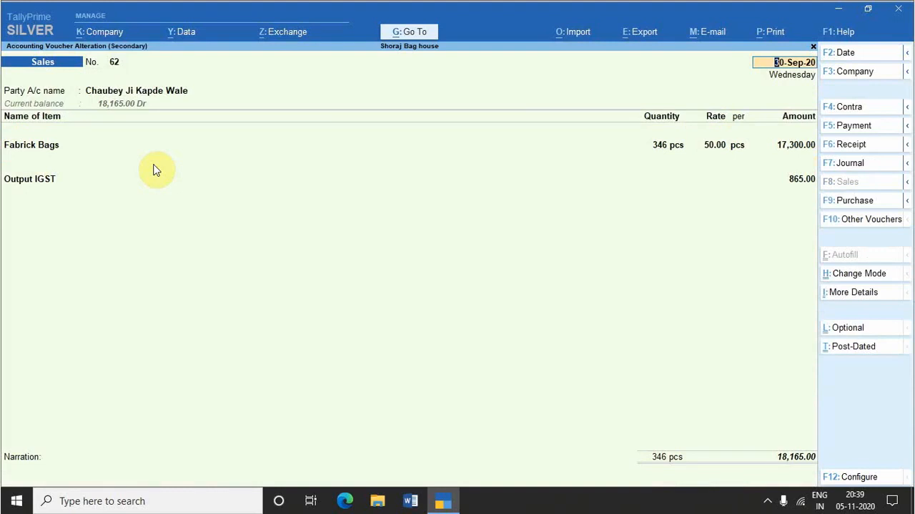
key(ctrl+l)
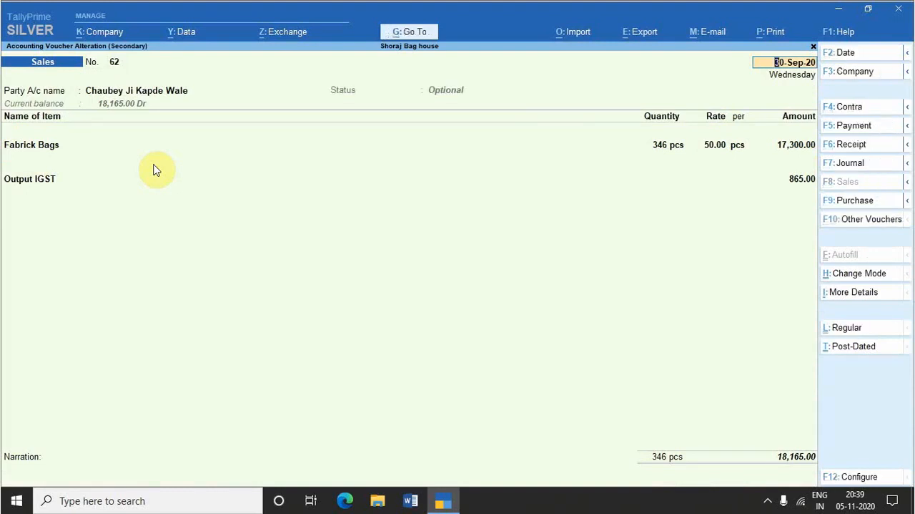
key(ctrl)
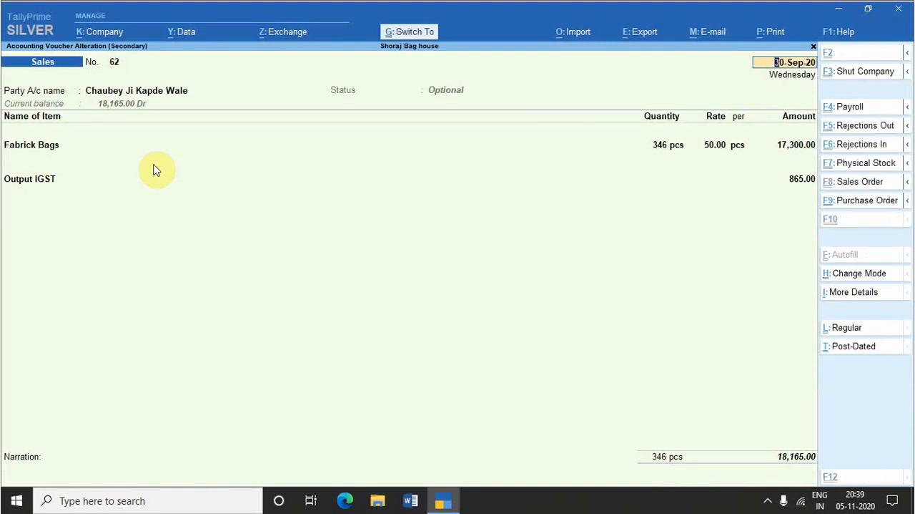
key(ctrl+a)
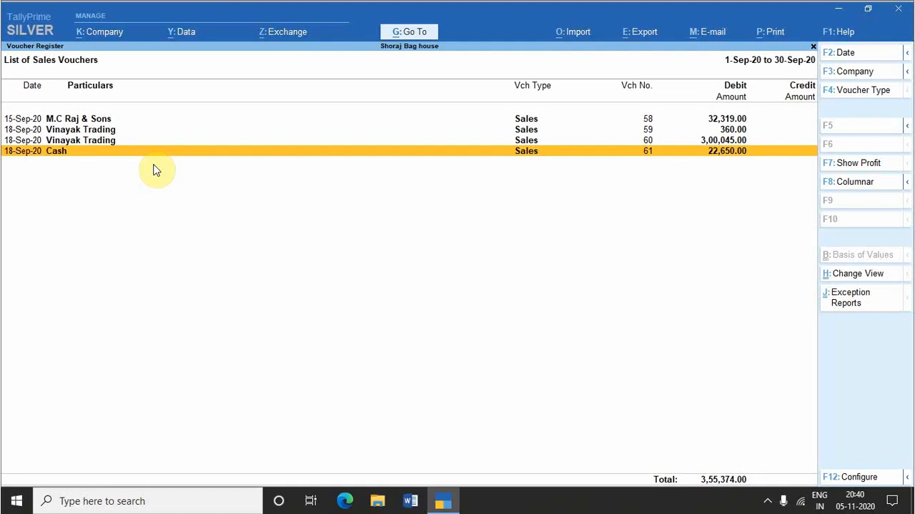
Step: Show the Optional Vouchers exception report for the sales register and set its period to 1-Apr-20 to 21-Oct-20
key(ctrl+j)
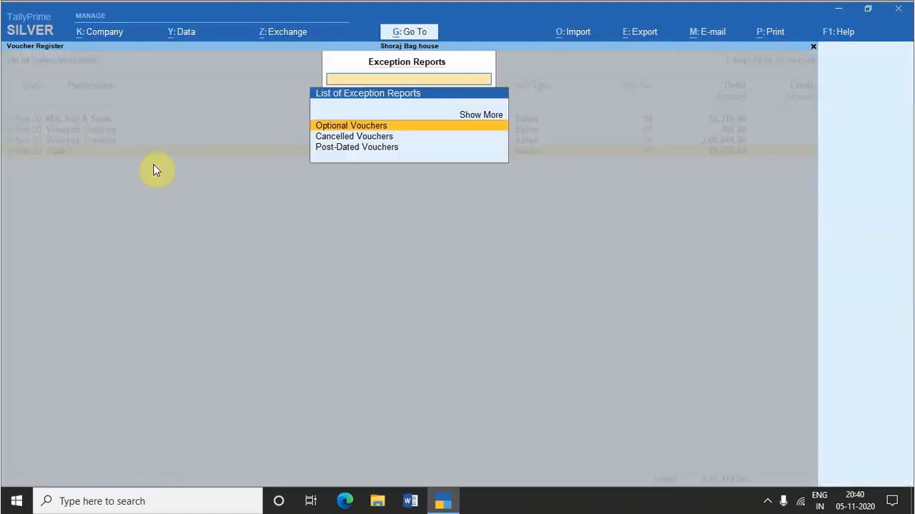
key(Return)
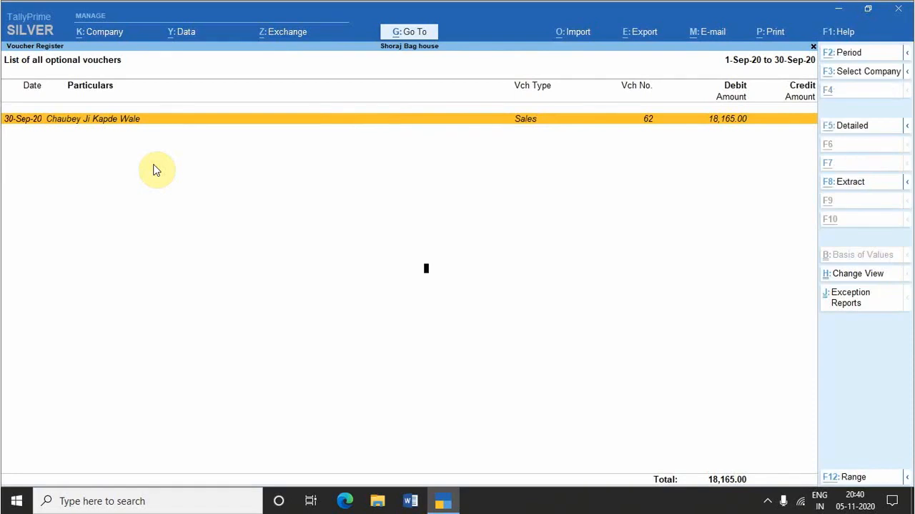
key(alt+F2)
key(Return)
key(Return)
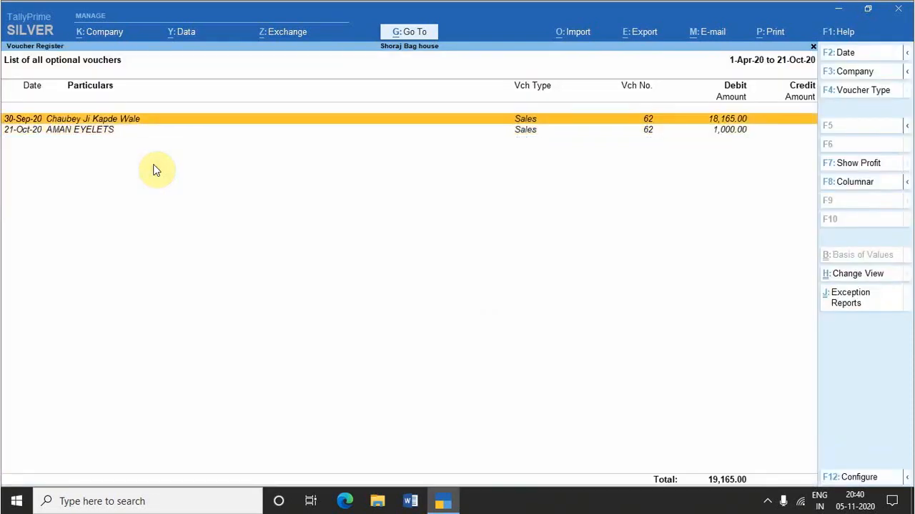
Step: Leave the optional vouchers report and go back to the Gateway of Tally
key(Down)
key(Escape)
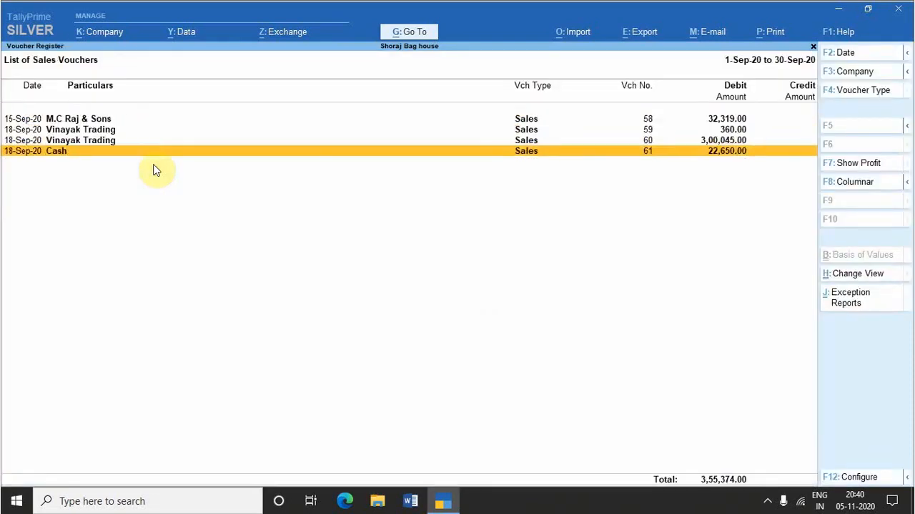
key(Escape)
key(Escape)
key(Escape)
key(Escape)
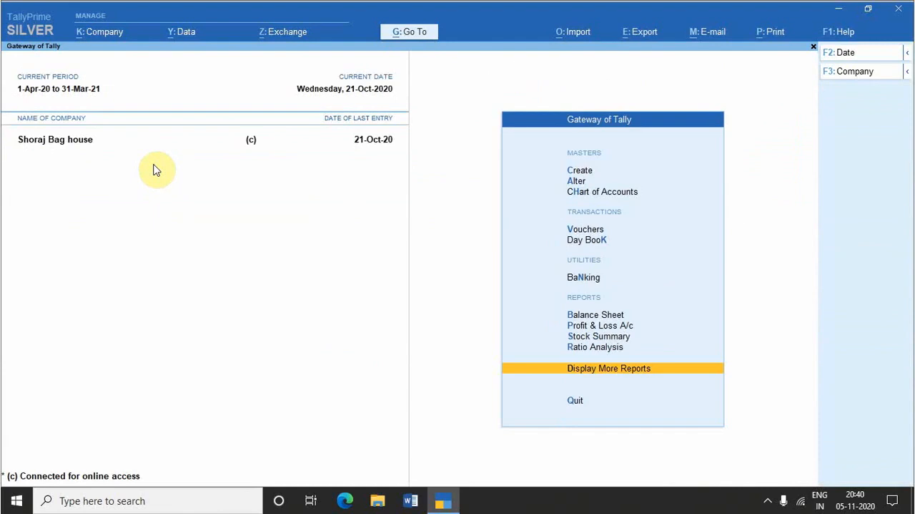
Step: Start a new sales voucher and show the ledger creation form from its party account field
key(n)
key(v)
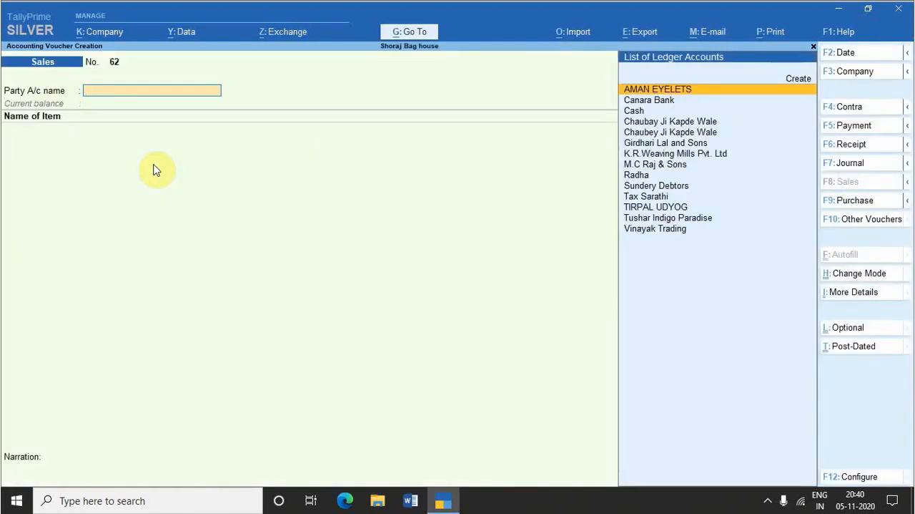
key(alt+c)
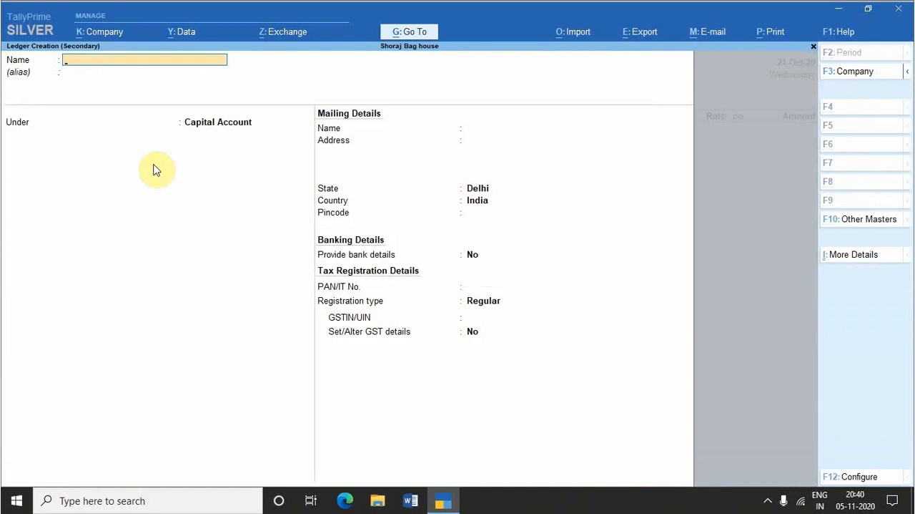
key(Escape)
Step: Fill in AMAN EYELETS as the sales voucher's party and show the stock item creation form from the item field
key(Return)
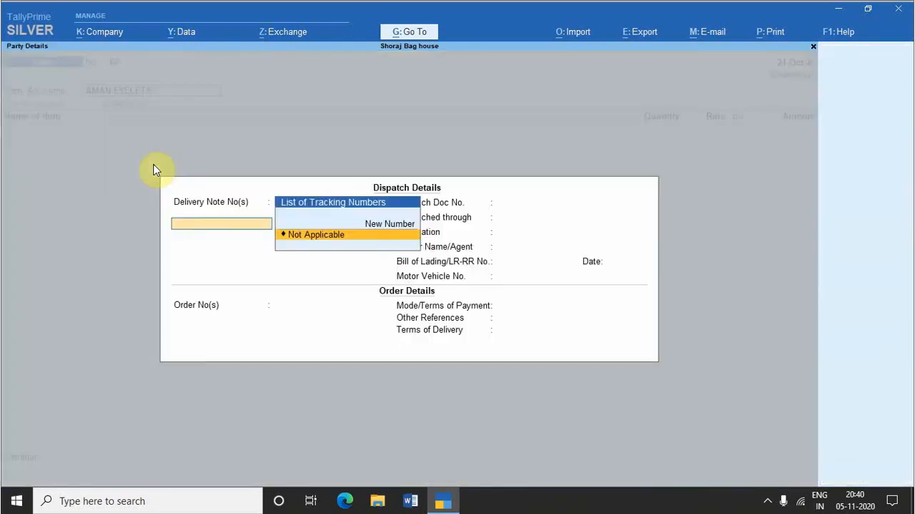
key(Return)
key(ctrl+a)
key(Return)
key(Return)
key(Return)
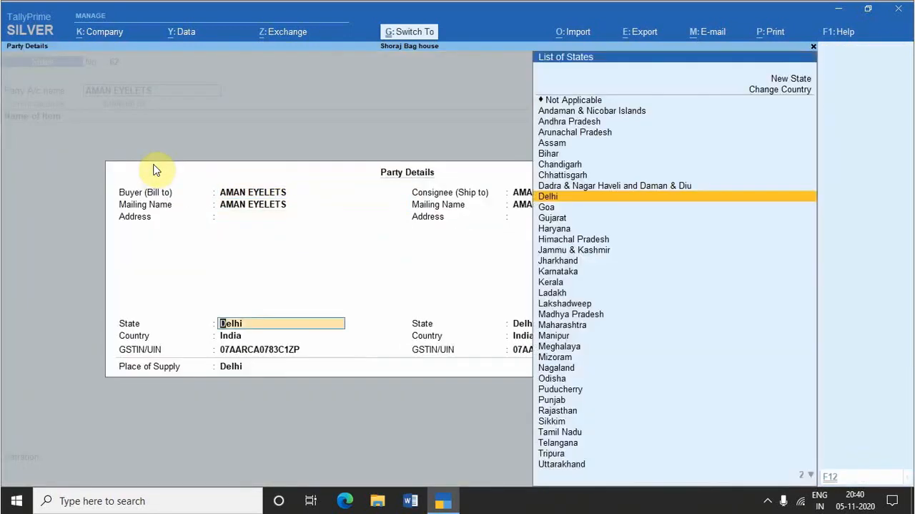
key(ctrl+a)
key(alt+c)
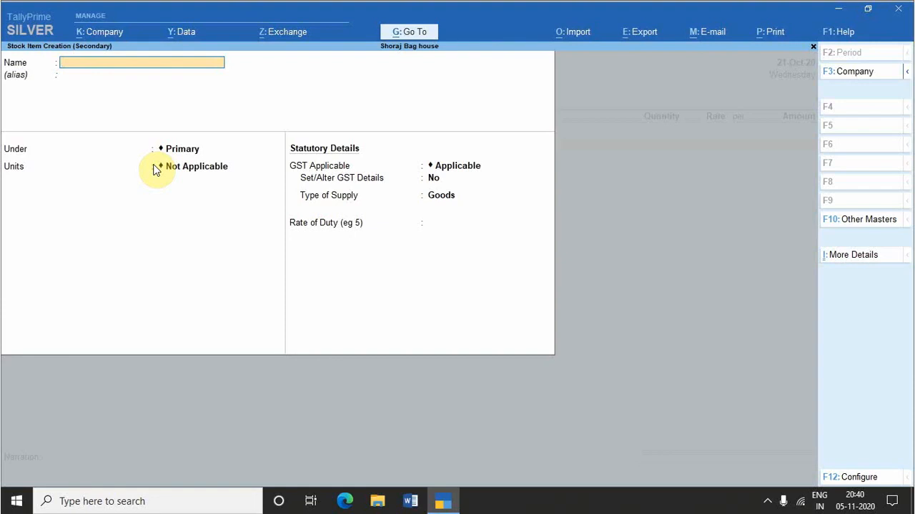
key(Escape)
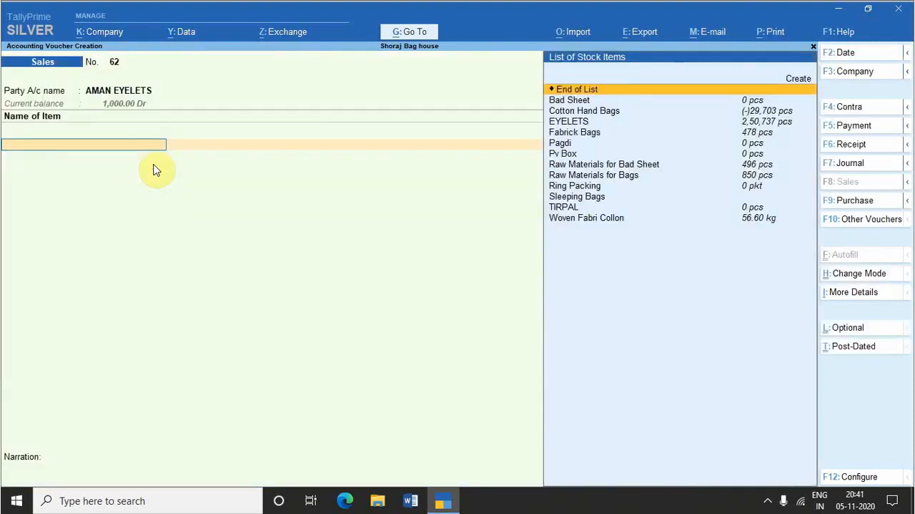
Step: Enter 102 pcs of Cotton Hand Bags at a rate of 20.00, with tracking and order numbers set to Not Applicable
key(Down)
key(Down)
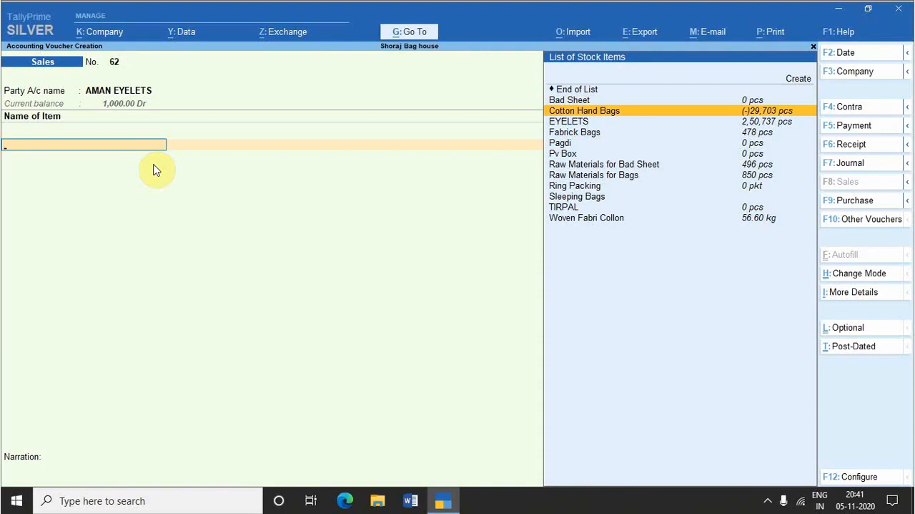
key(Return)
key(Return)
key(Return)
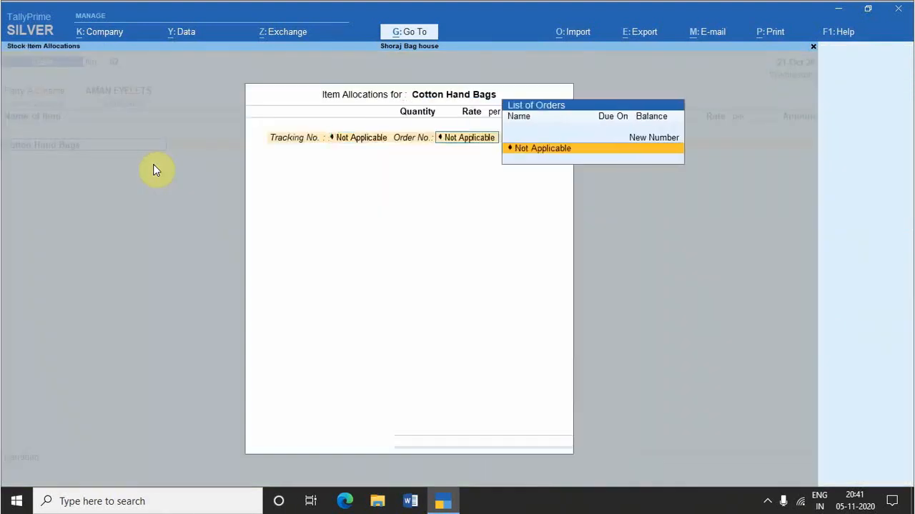
key(Return)
text(102)
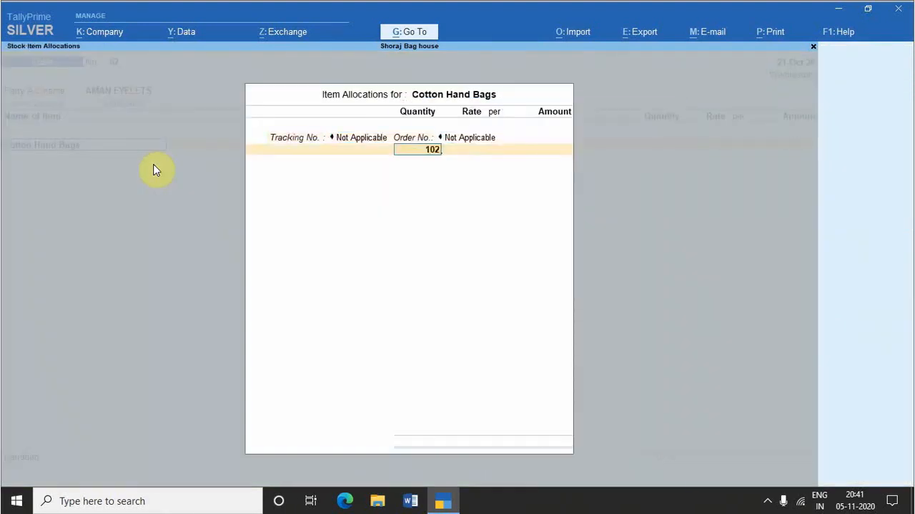
key(Return)
key(Return)
key(Return)
key(Return)
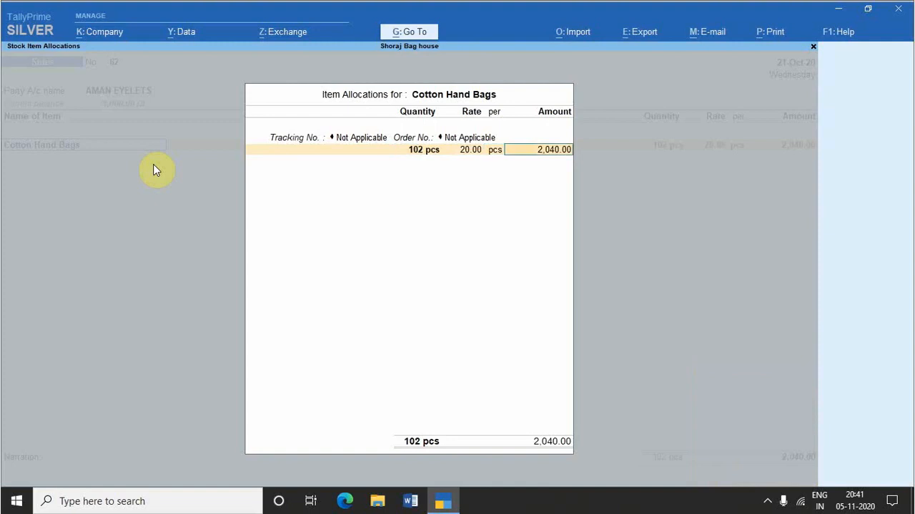
Step: Show the calculator from the item's amount field and again after accepting the Cotton Hand Bags allocation
key(alt+c)
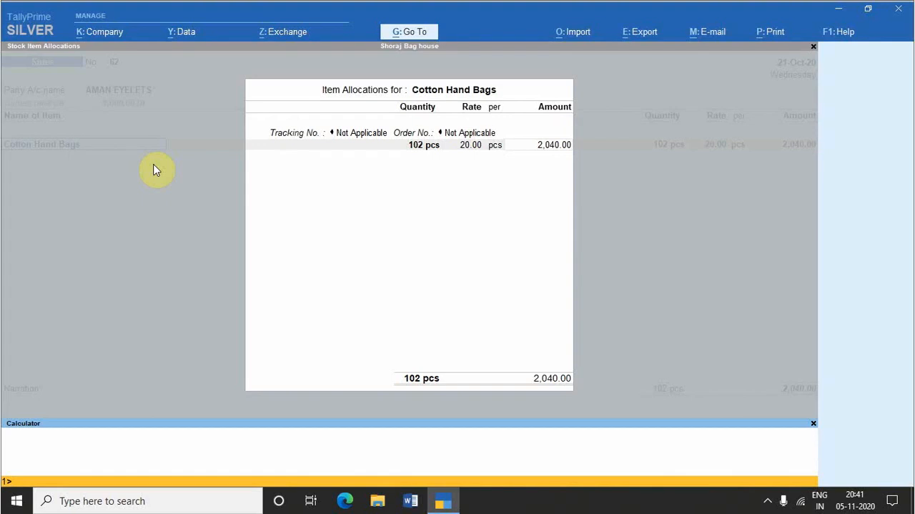
key(Escape)
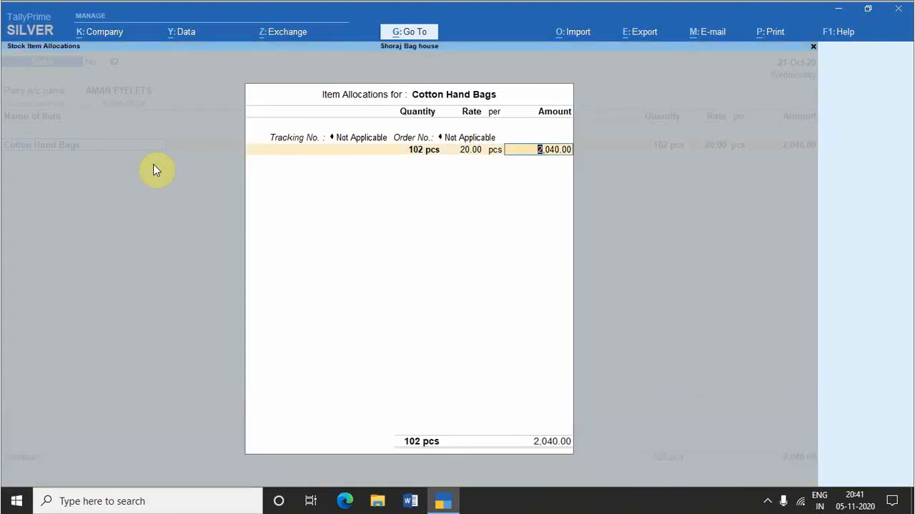
key(Return)
key(ctrl+n)
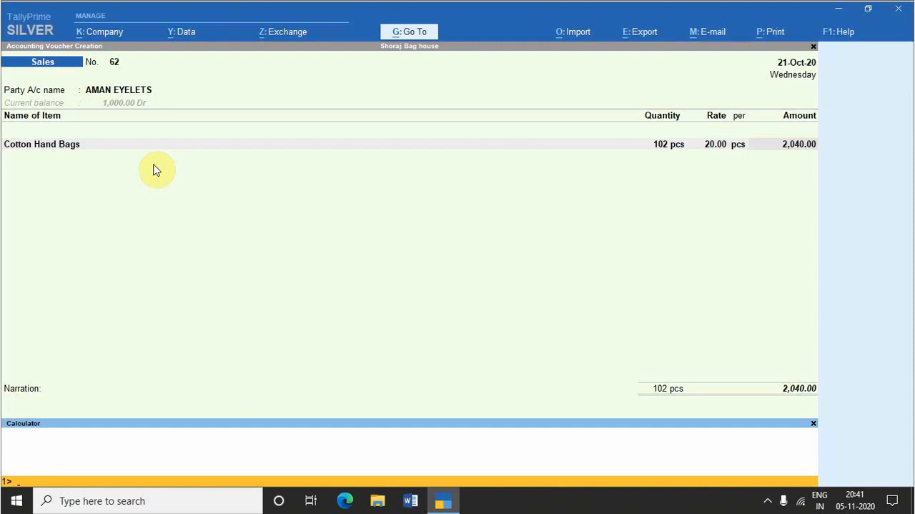
Step: Quit the sales voucher without saving it and close the calculator at the Gateway of Tally
key(Escape)
key(Escape)
key(Return)
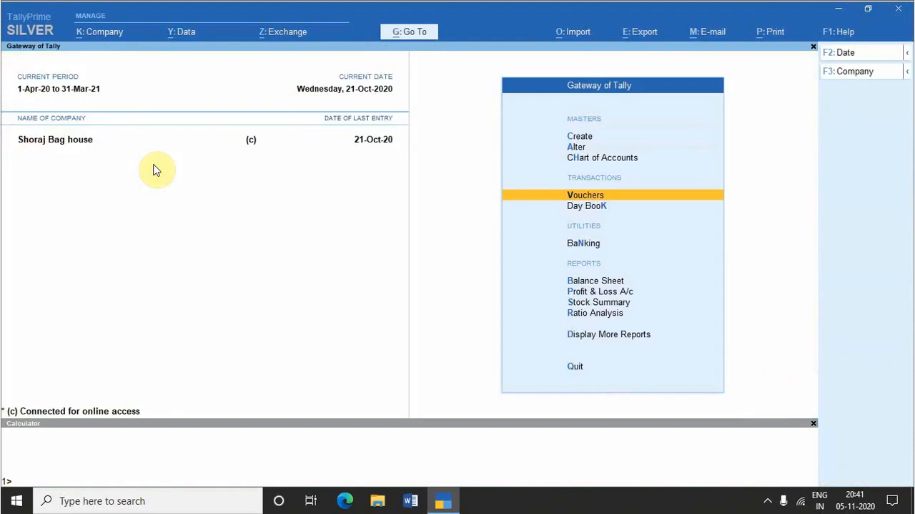
key(ctrl+n)
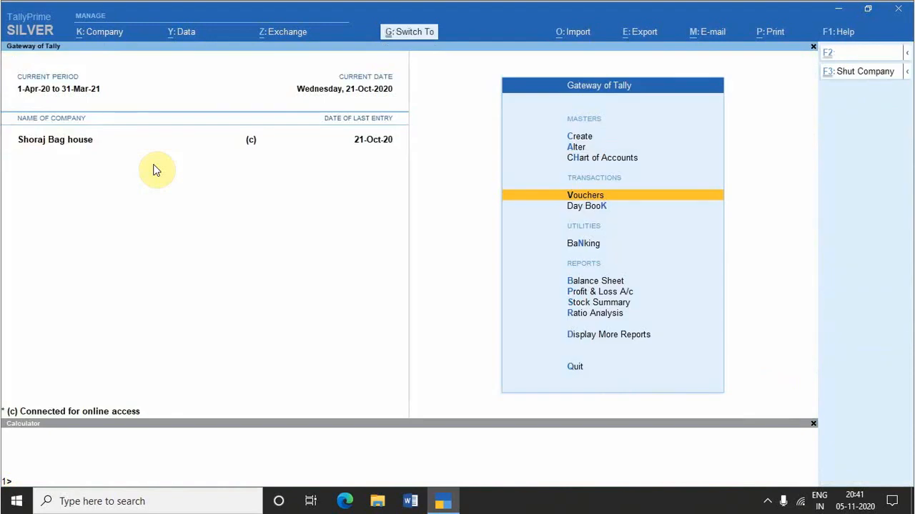
key(Escape)
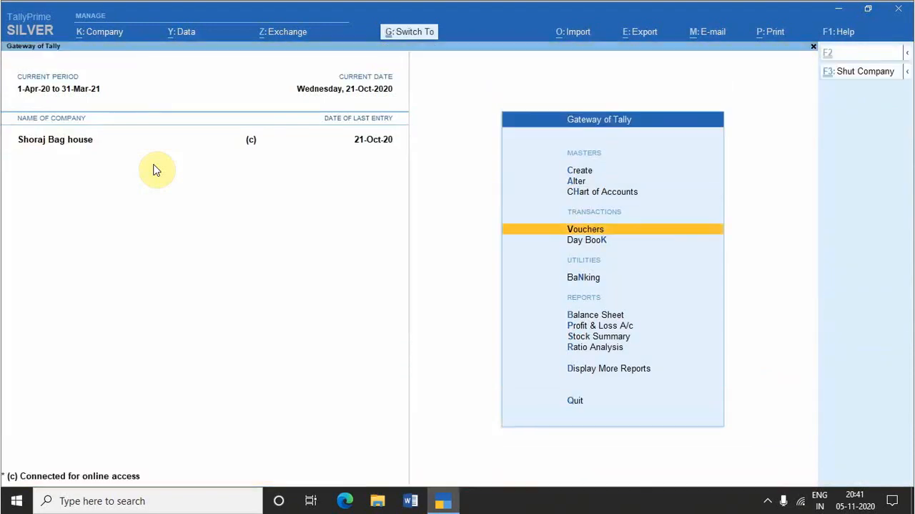
Step: Start a new sales voucher for AMAN EYELETS and accept its dispatch details to reach the party details
key(Return)
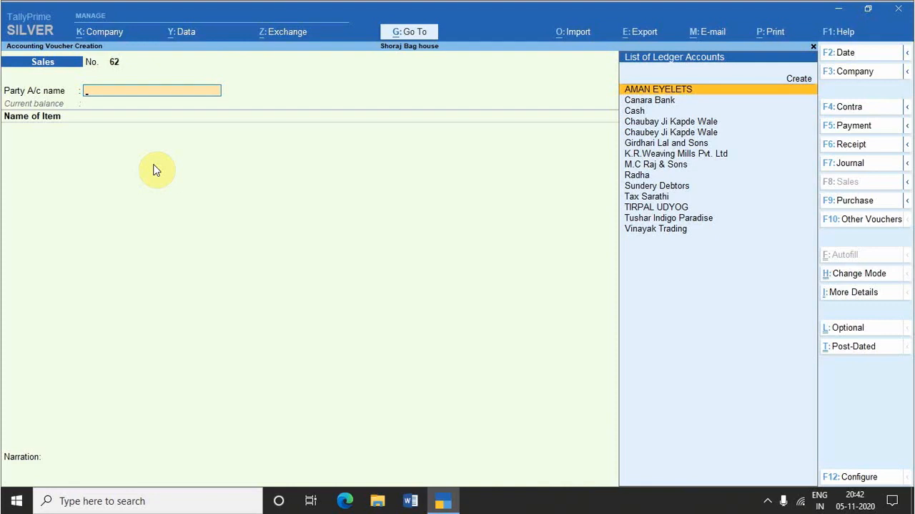
key(Return)
key(Return)
key(Return)
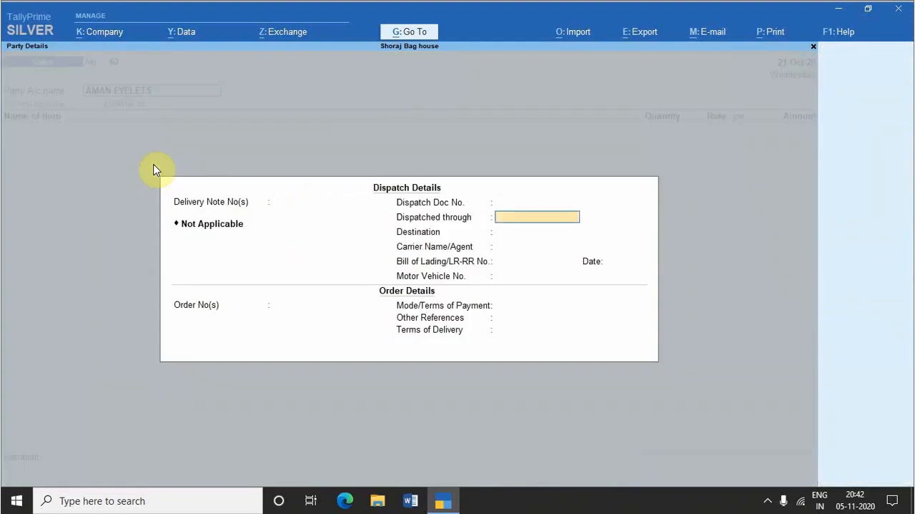
key(Return)
key(Return)
key(ctrl+a)
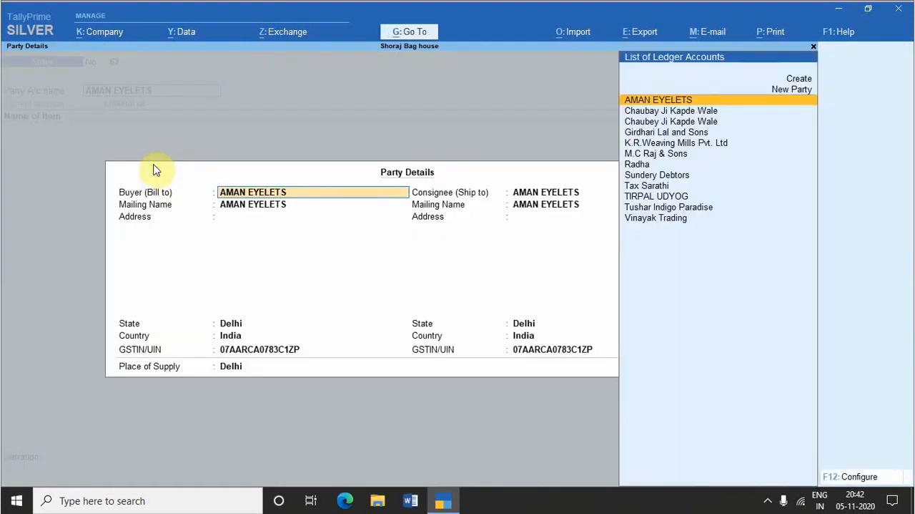
Step: Copy the buyer name AMAN EYELETS and paste it into the consignee's address in the party details
key(ctrl+alt+c)
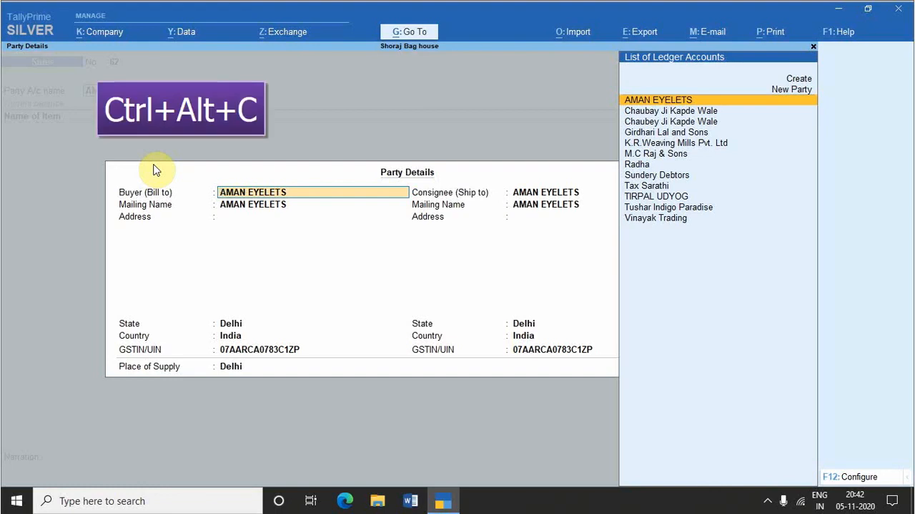
key(ctrl)
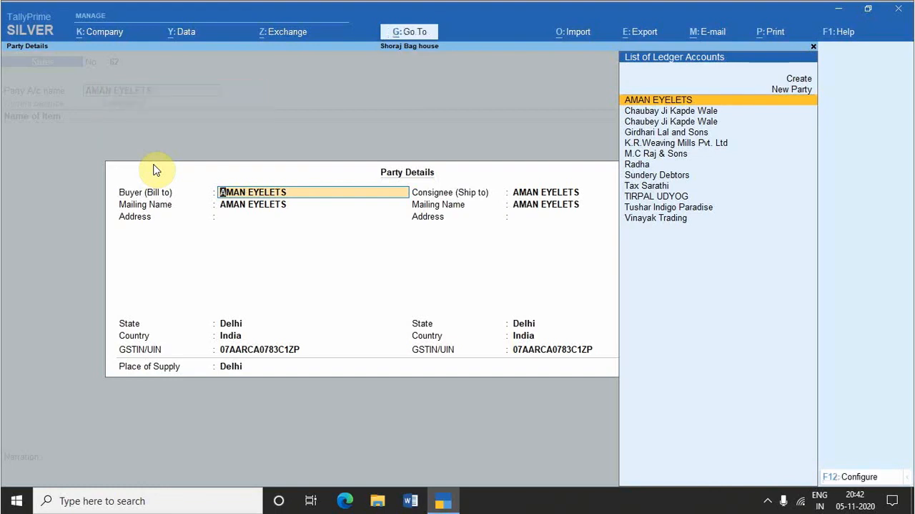
key(Return)
key(Return)
key(Return)
key(Return)
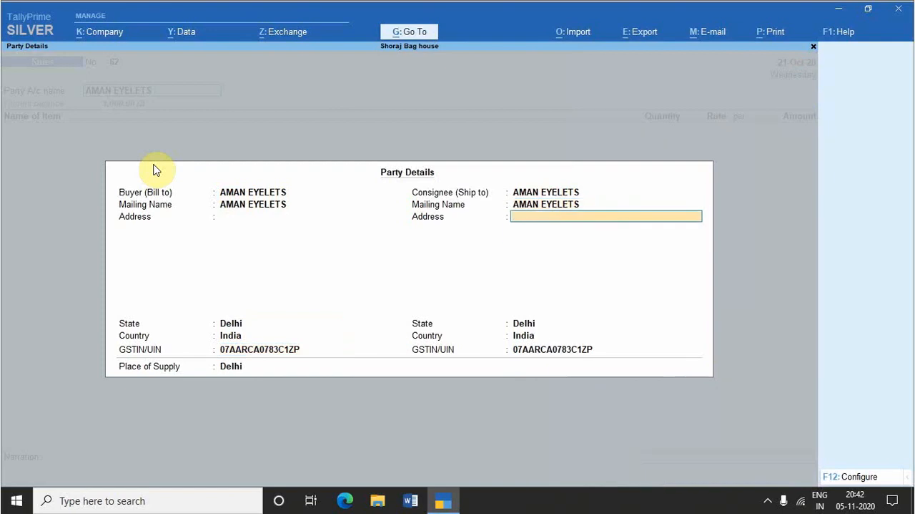
key(ctrl+alt+v)
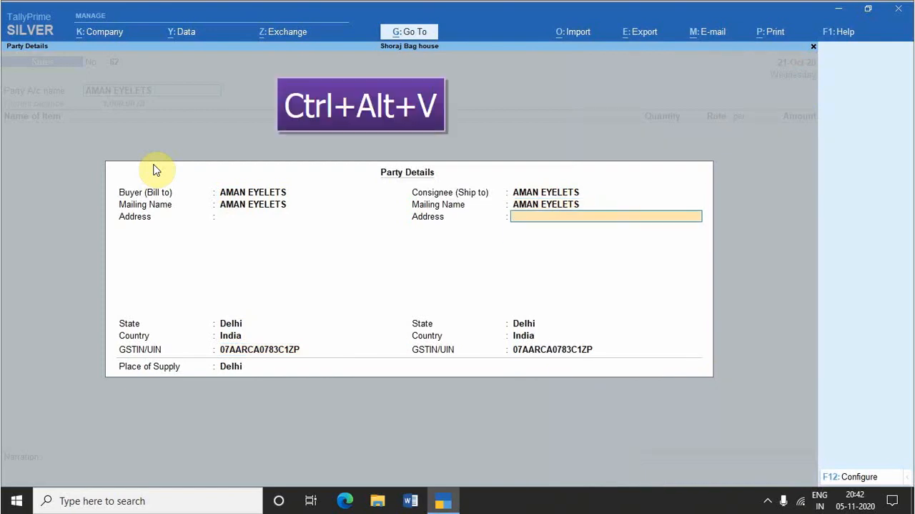
key(ctrl+alt+v)
key(Return)
key(Return)
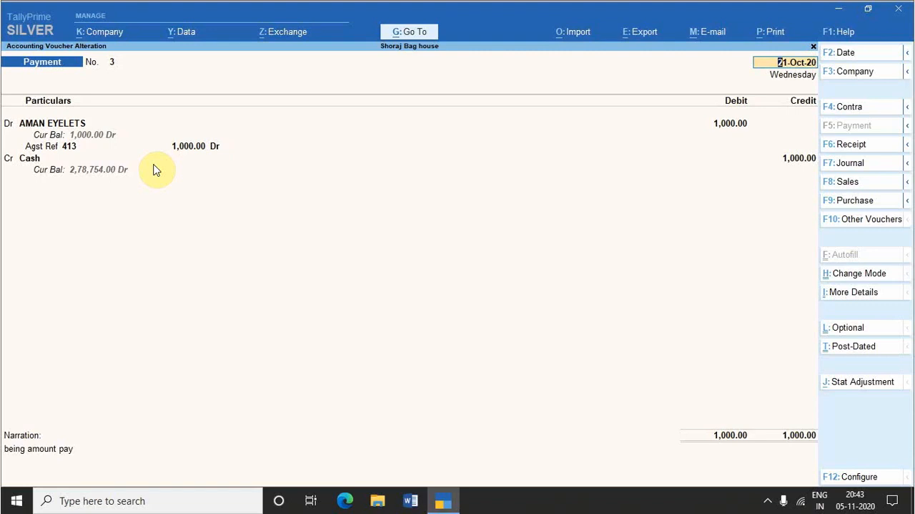
Step: Show the export choices and the export configuration for the AMAN EYELETS payment voucher, without exporting it
key(alt+e)
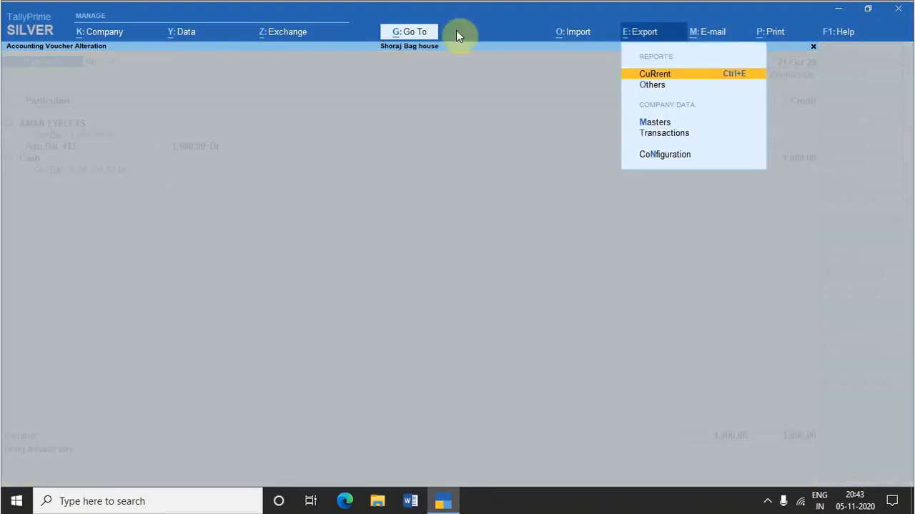
key(Escape)
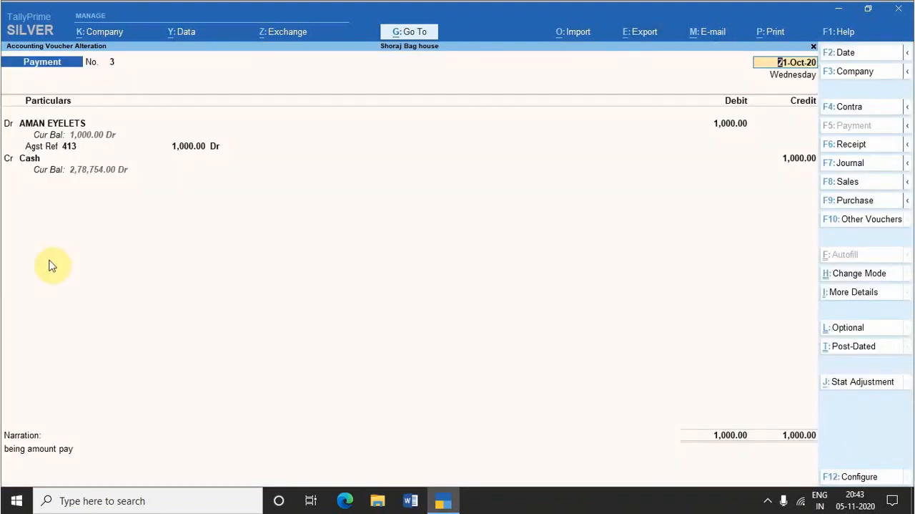
key(ctrl)
key(ctrl+e)
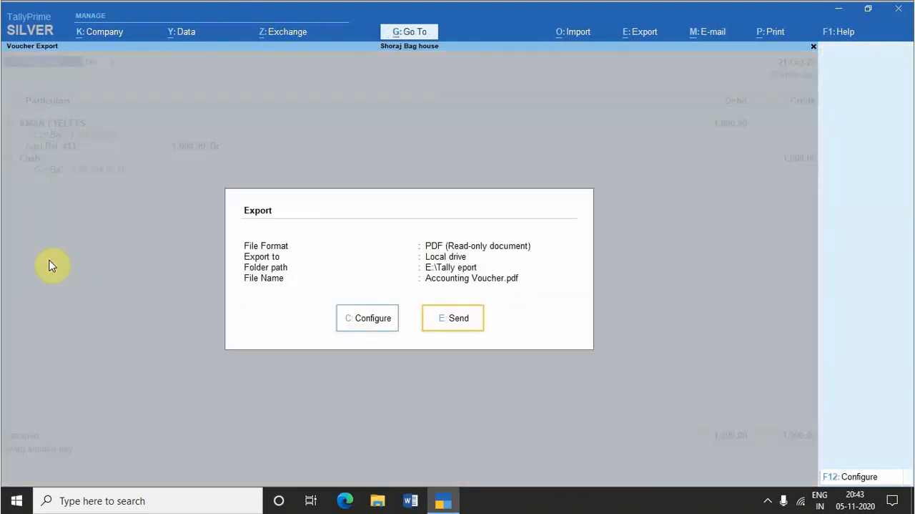
click(373, 319)
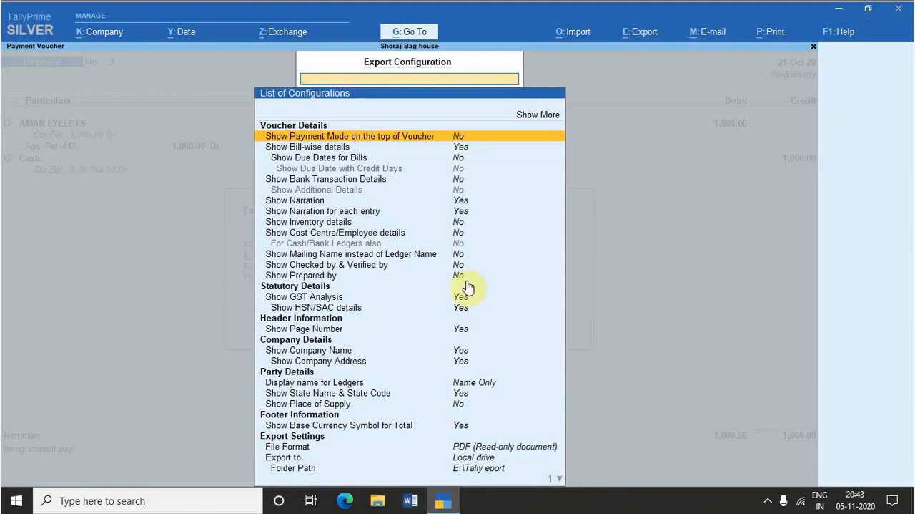
key(Escape)
key(Escape)
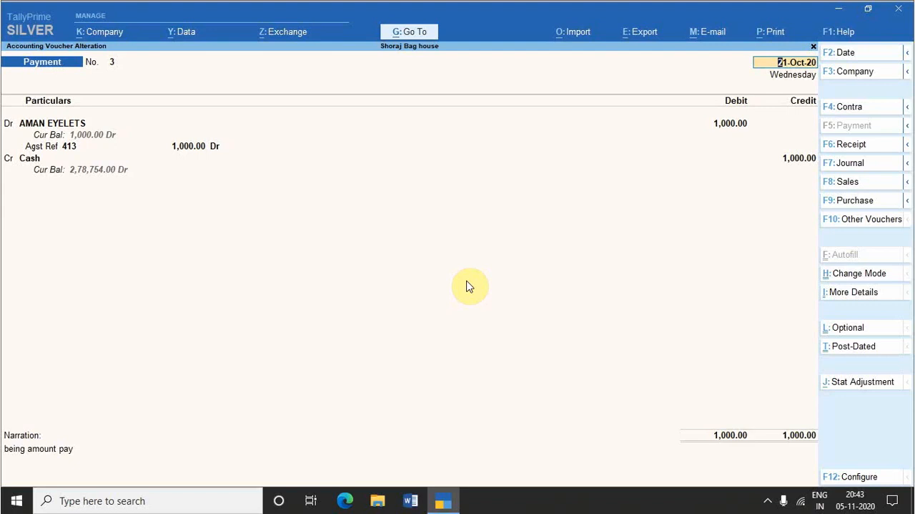
Step: Show the payment voucher's e-mail form, close it, and open the voucher's print preview
key(ctrl+m)
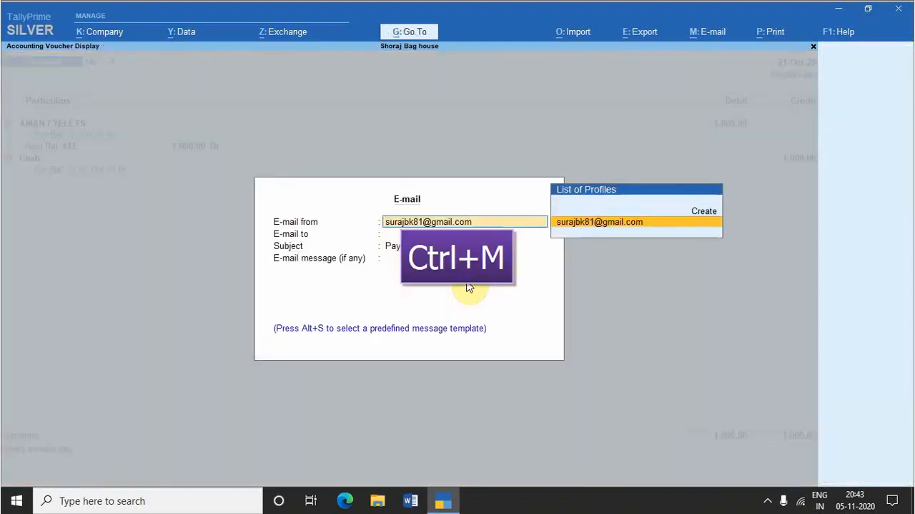
key(Escape)
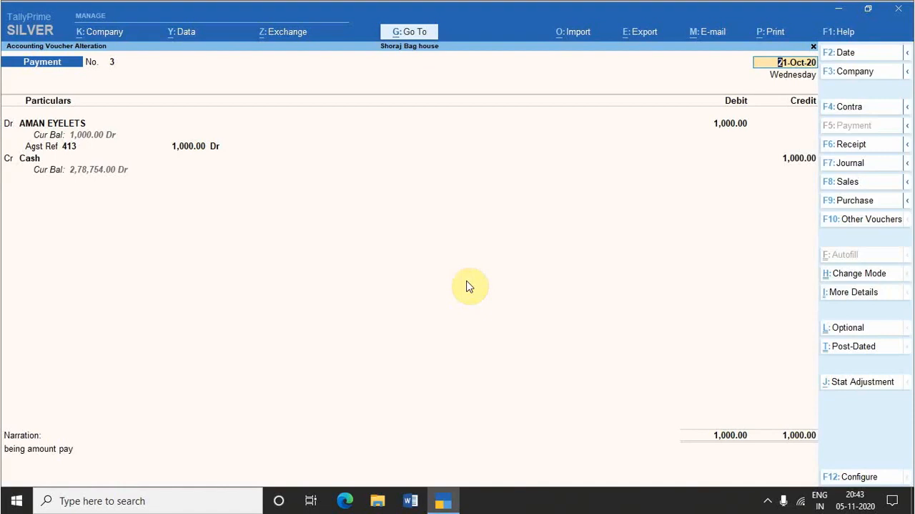
key(ctrl+p)
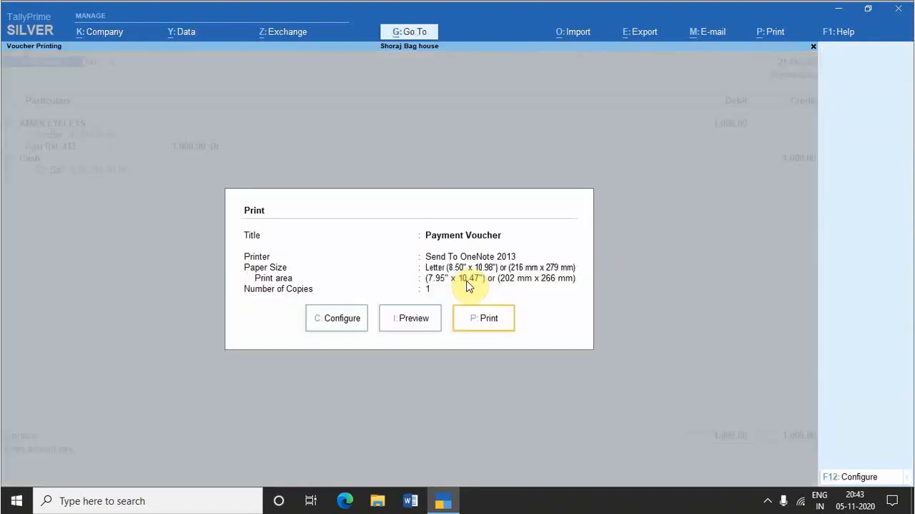
key(i)
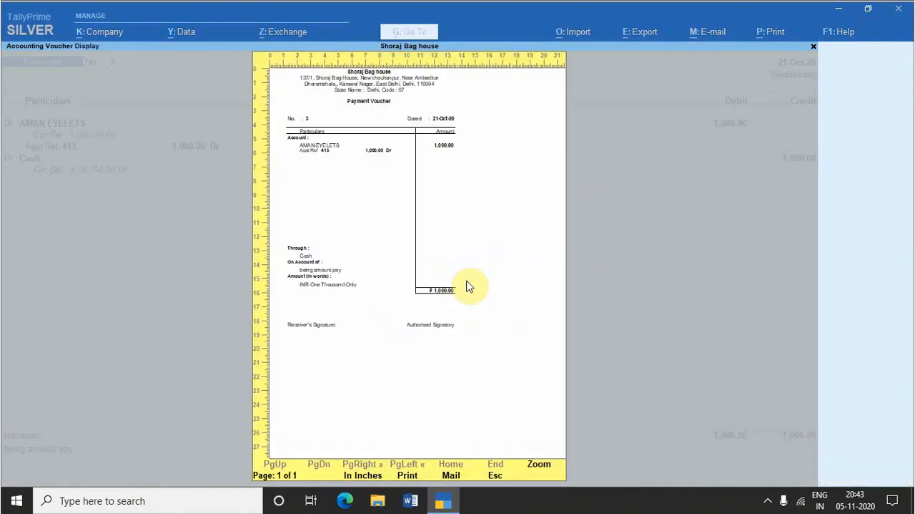
Step: Close the print preview, bring up the payment voucher's cancellation confirmation, and decline it
key(Escape)
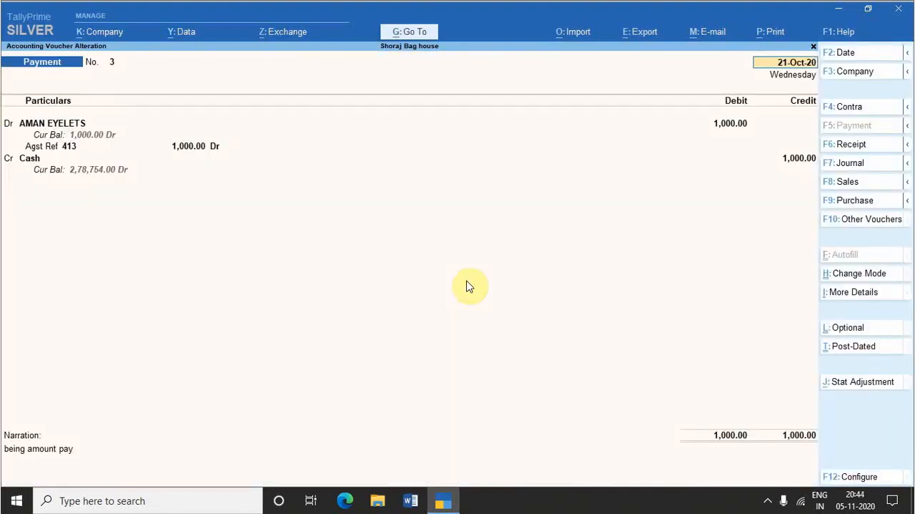
key(alt+x)
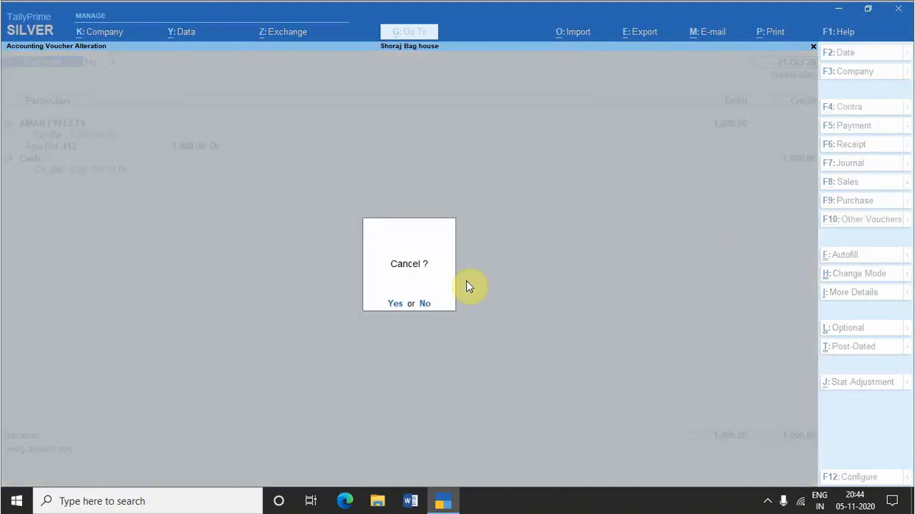
key(n)
Step: Show the print preview of the current payment voucher at enlarged zoom and close it
key(alt+p)
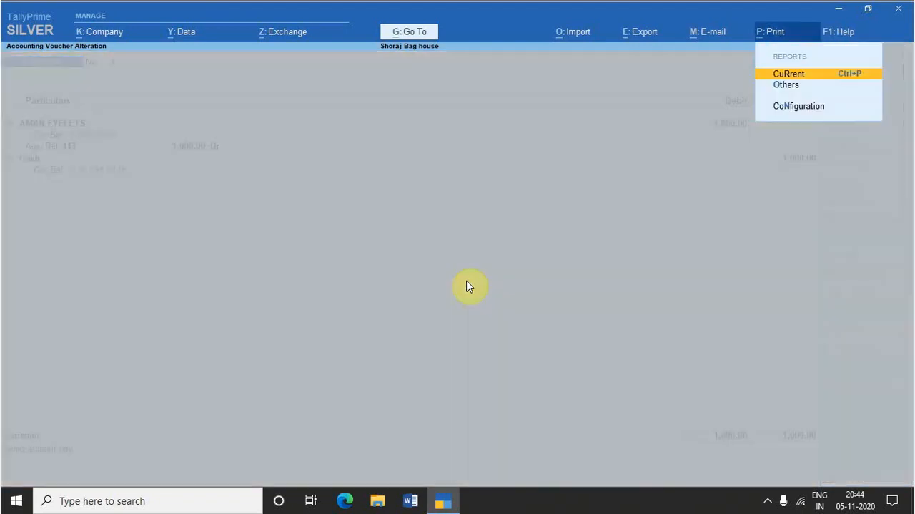
key(Return)
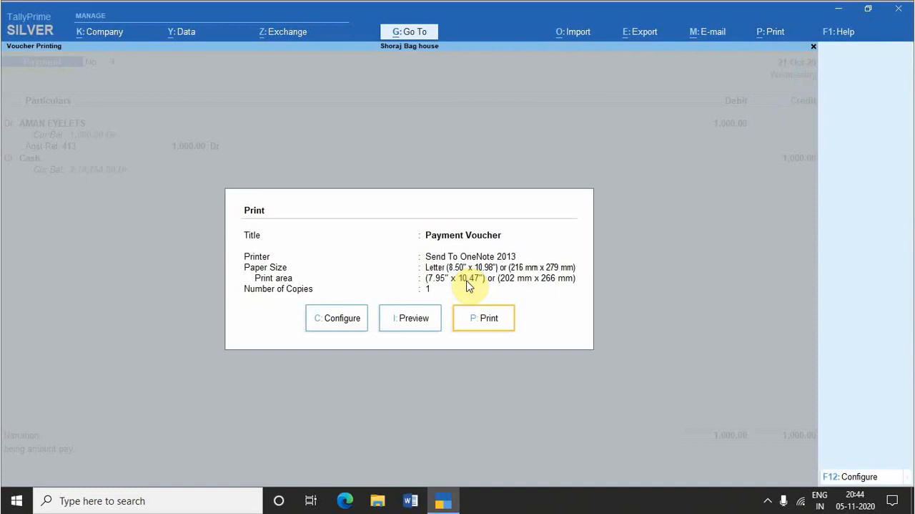
key(i)
key(alt+z)
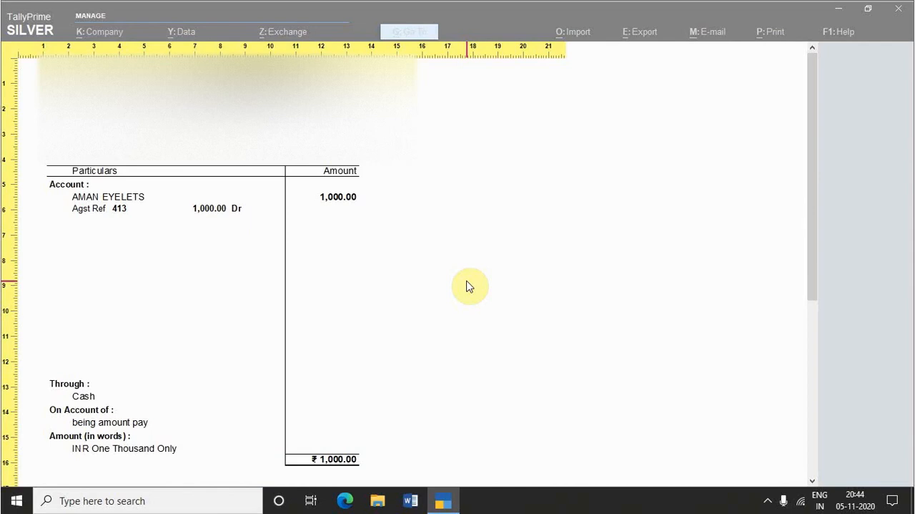
key(Escape)
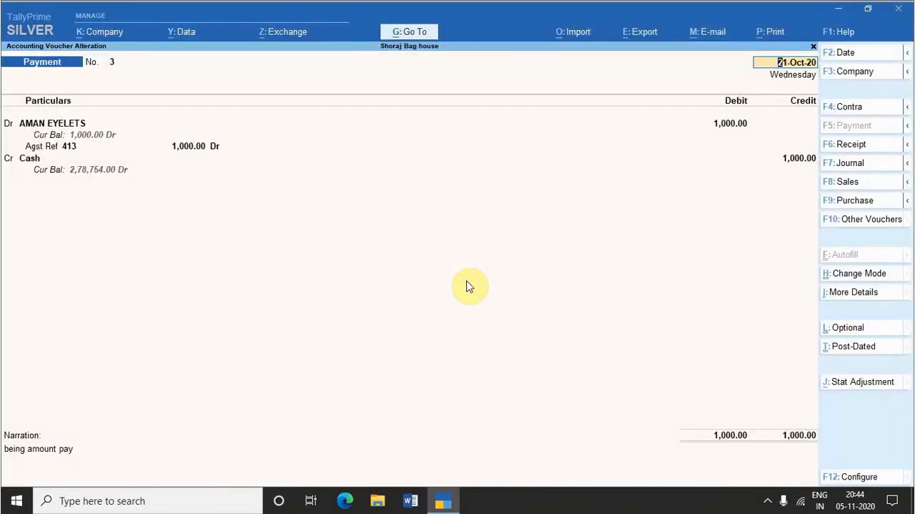
Step: Show the period-change form from the payment voucher, dismiss it, and leave voucher entry for the Gateway of Tally's Create entry
key(alt+F2)
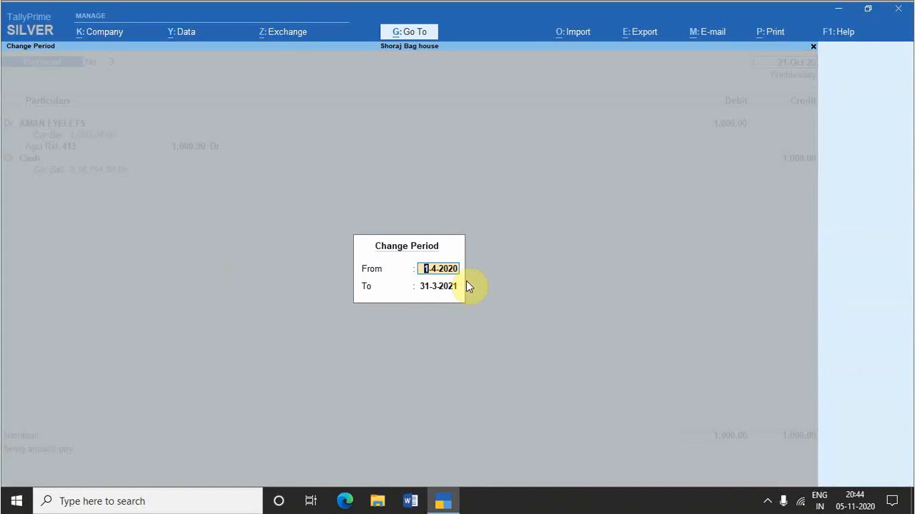
key(Escape)
key(y)
key(Escape)
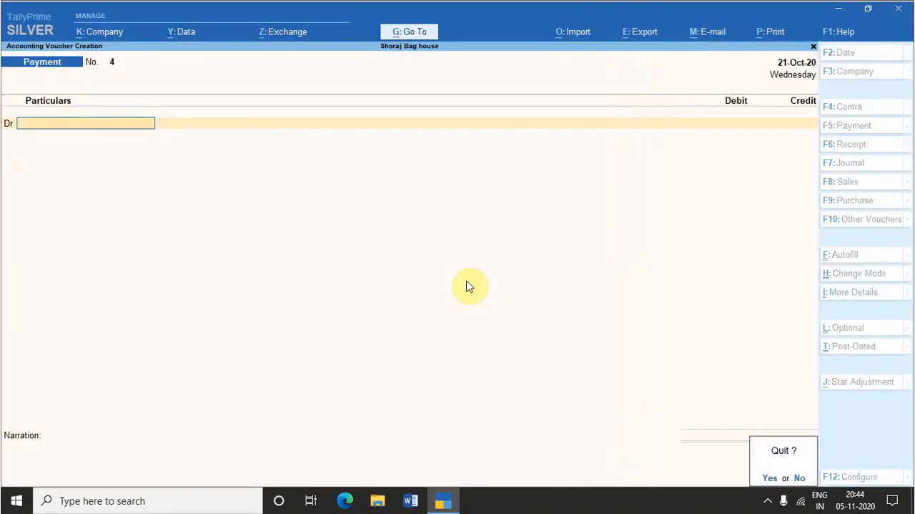
key(y)
key(Up)
key(Up)
key(Up)
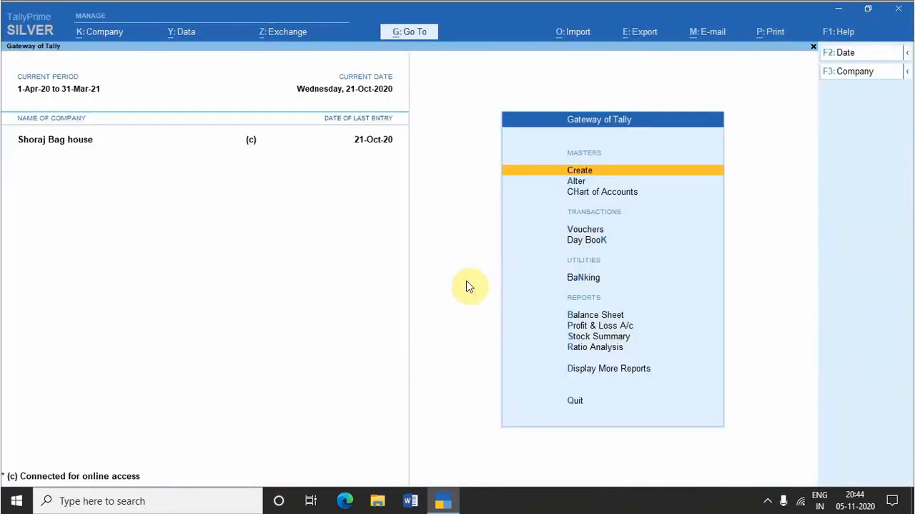
Step: Show the period-change form from the Gateway of Tally, leave it without setting dates, and quit TallyPrime
key(alt+F2)
key(BackSpace)
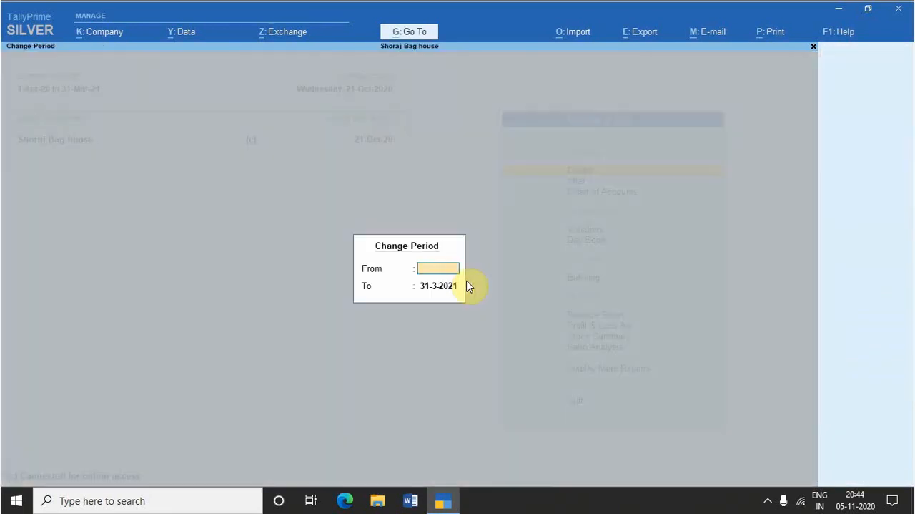
key(ctrl+q)
key(ctrl+q)
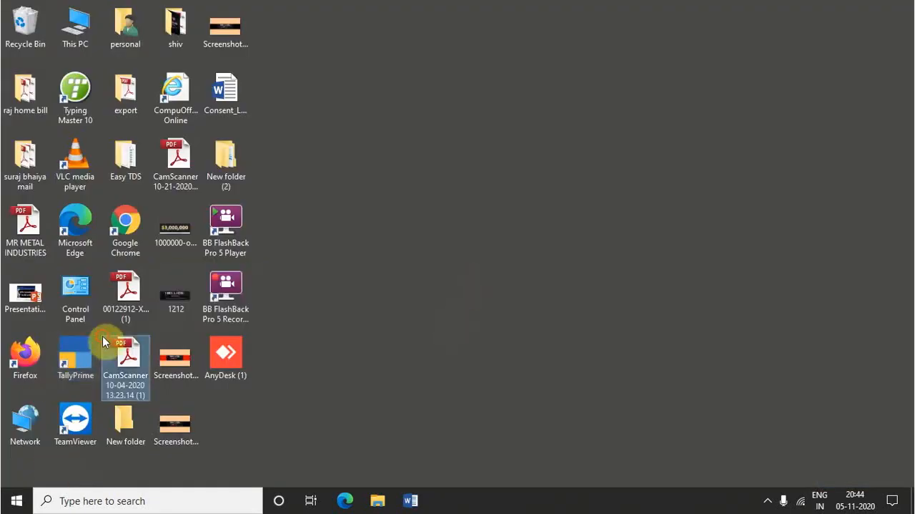
Step: Reopen TallyPrime from the desktop and decline its quit confirmation to stay at the Gateway of Tally
double_click(86, 345)
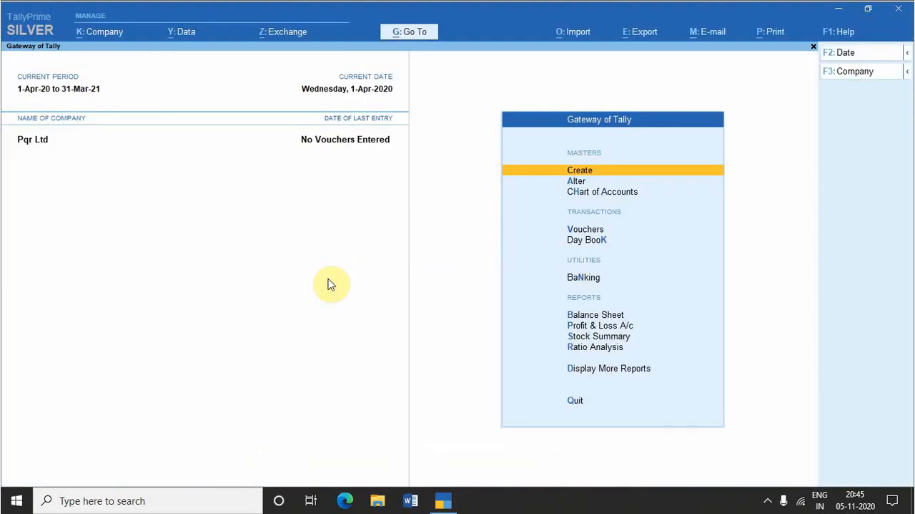
key(Escape)
key(n)
Step: Repair the Pqr Ltd company data with a prior backup to E:\tally data backup, overwriting the existing backup file
key(ctrl+alt+r)
key(ctrl)
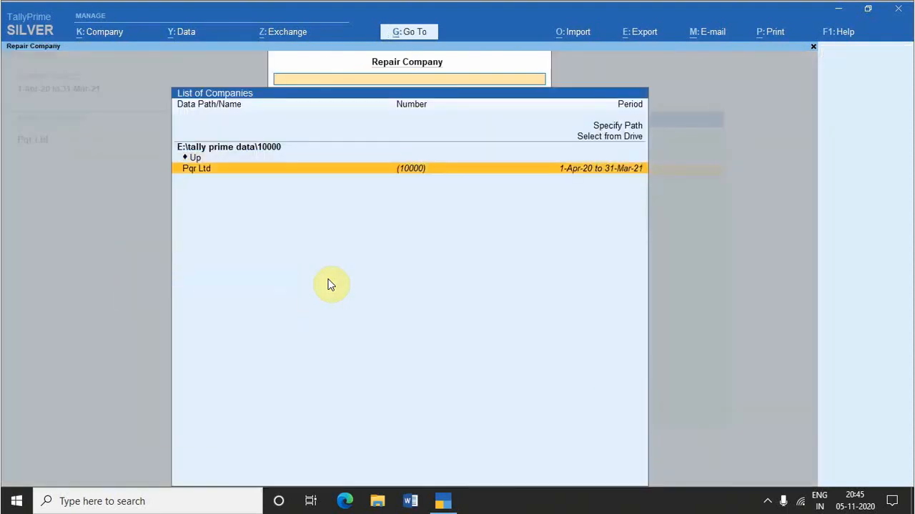
key(Return)
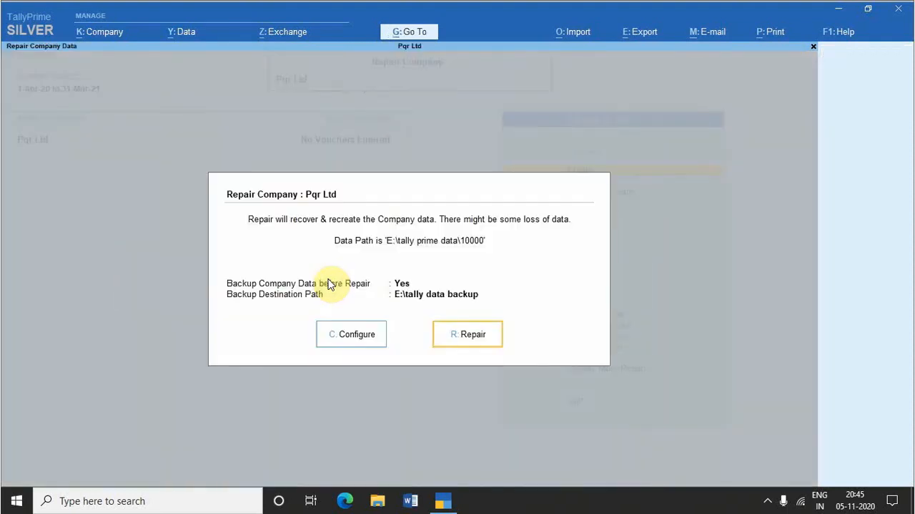
key(Return)
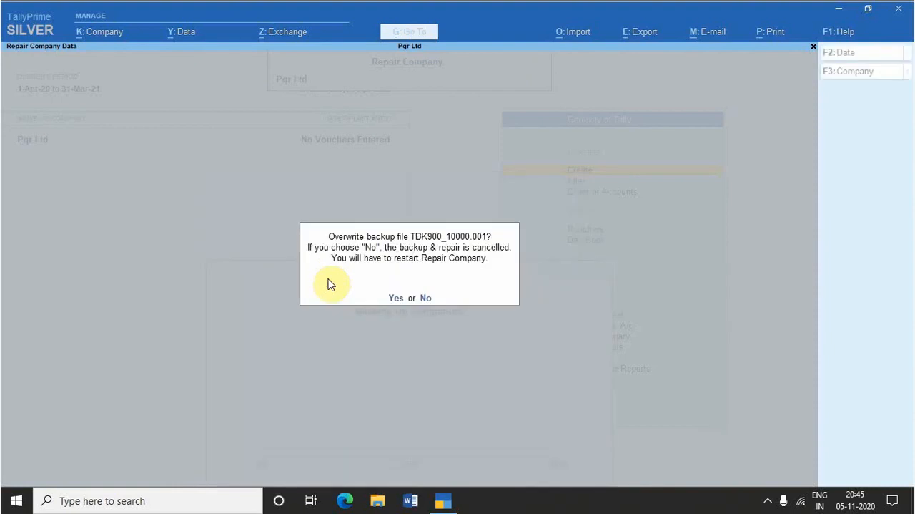
key(y)
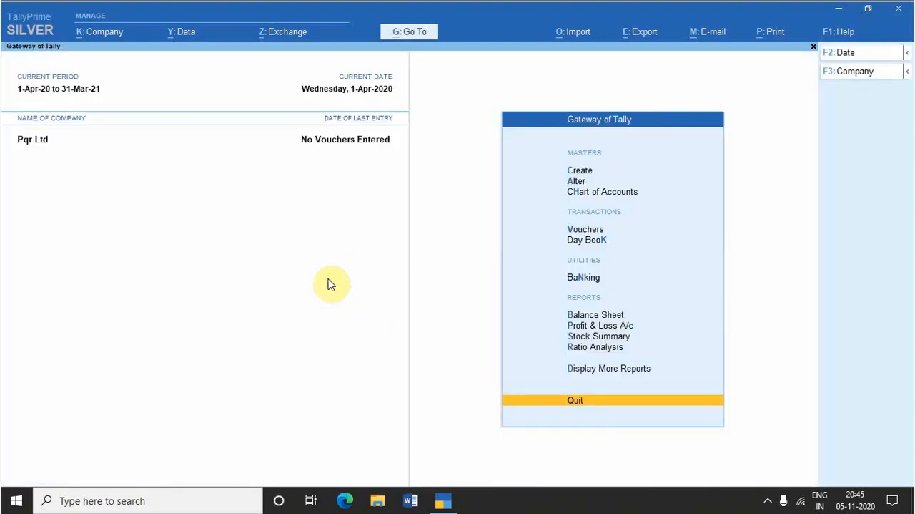
Step: Bring up the quit confirmation from the Gateway of Tally and dismiss it
key(alt+F4)
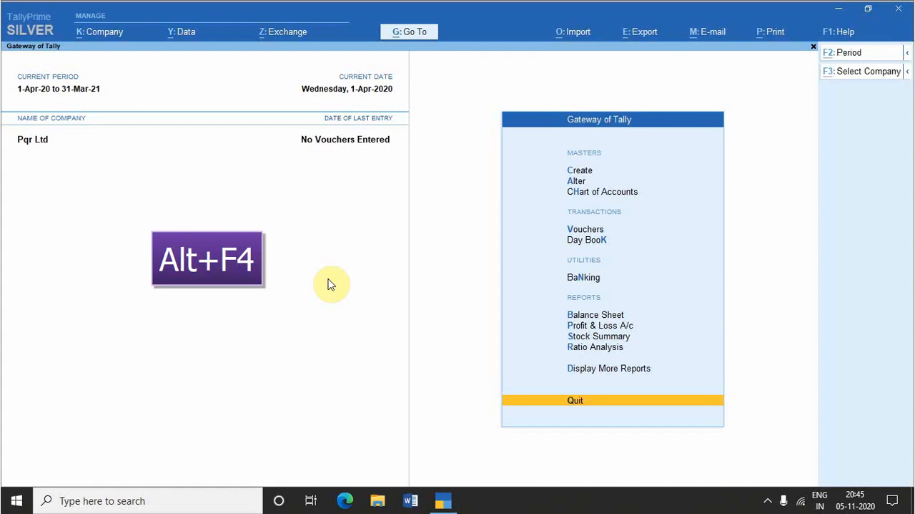
key(alt+F4)
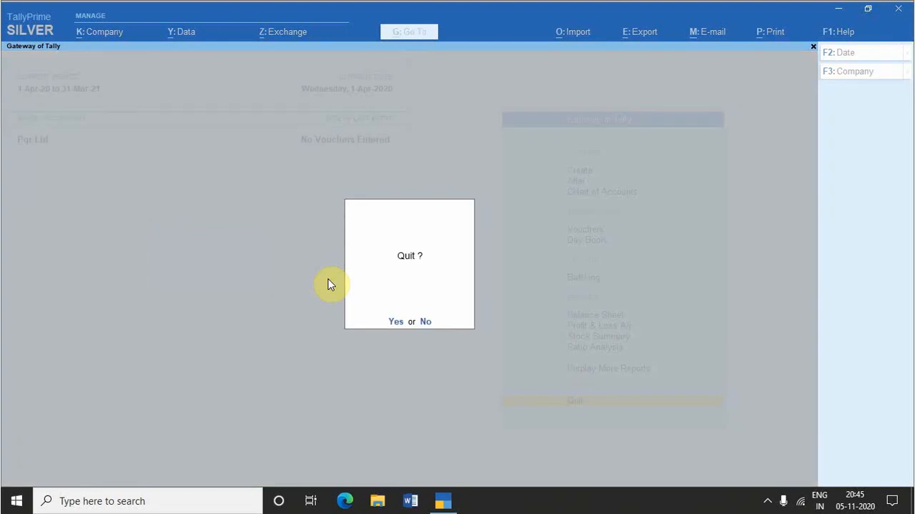
key(Escape)
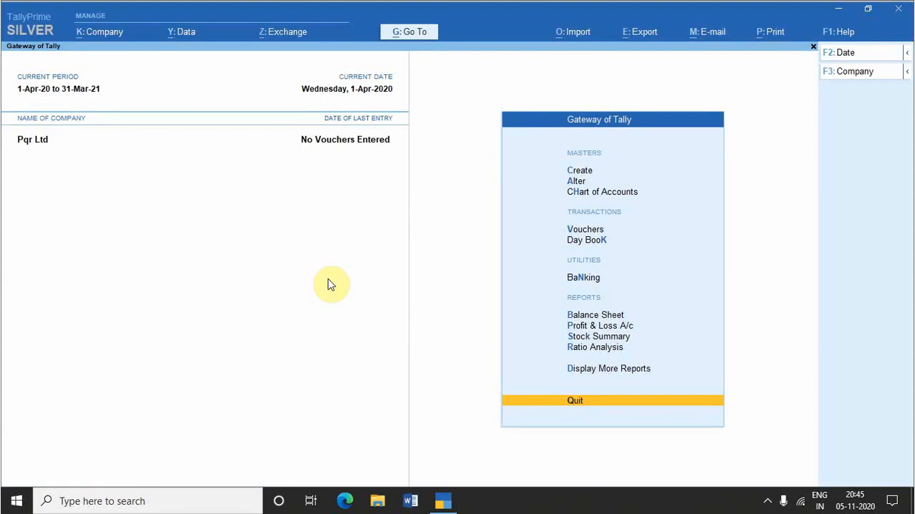
Step: Open the TDL and add-on details from the Gateway of Tally
key(ctrl+alt+t)
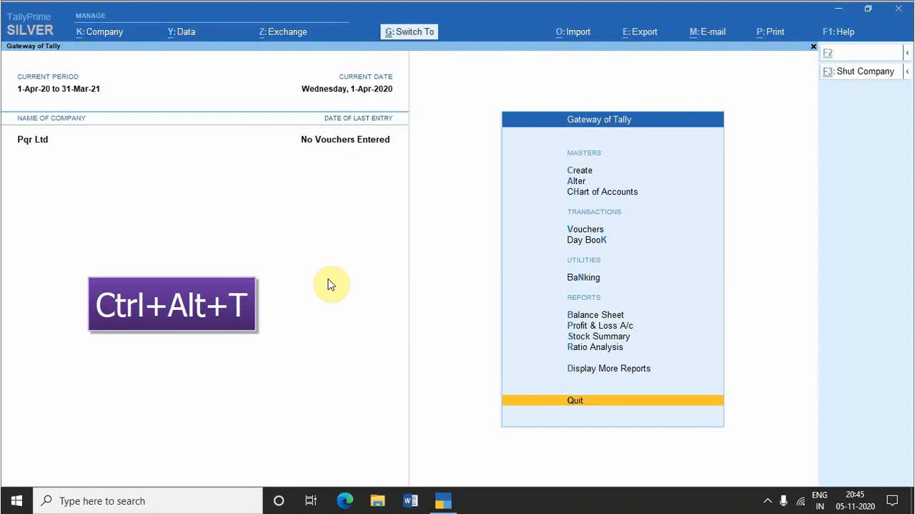